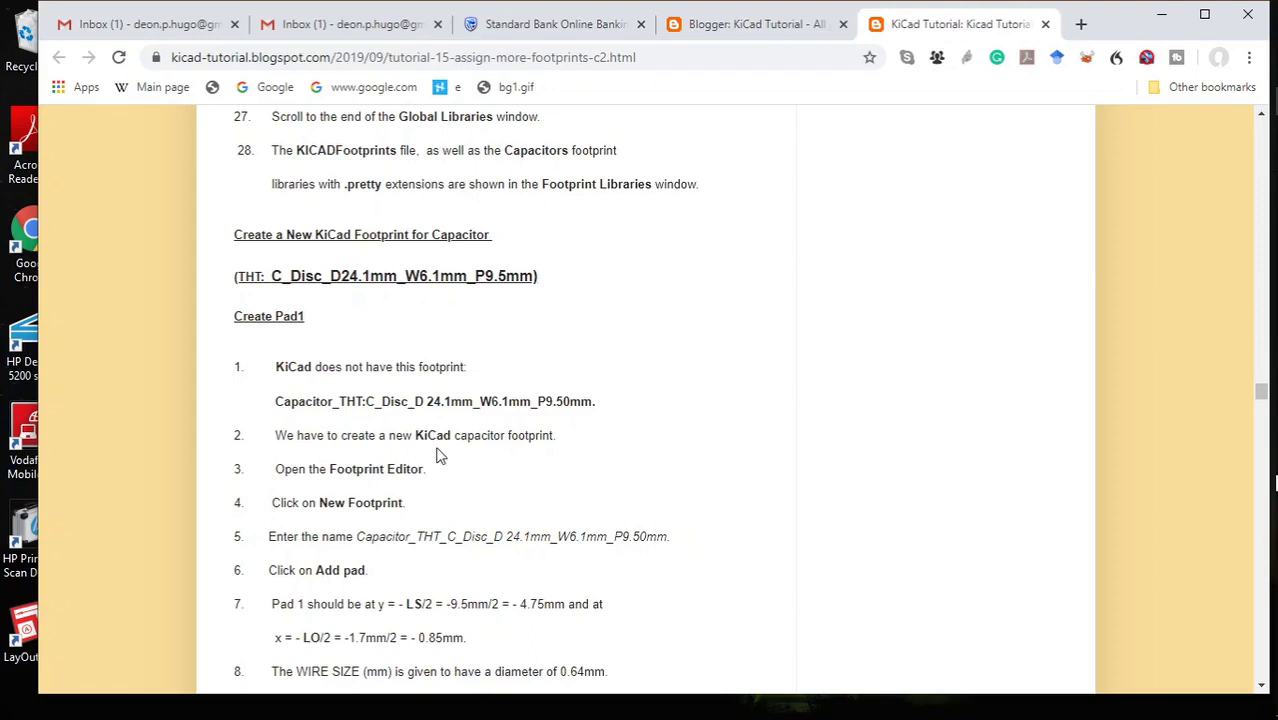
Switch to the VISHAY capacitor datasheet PDF and examine the 564R/565R dimension drawing and the ordering table's sizes for the 0.10 µF part.
{"action": "mouse_move", "coordinate": [1266, 290]}
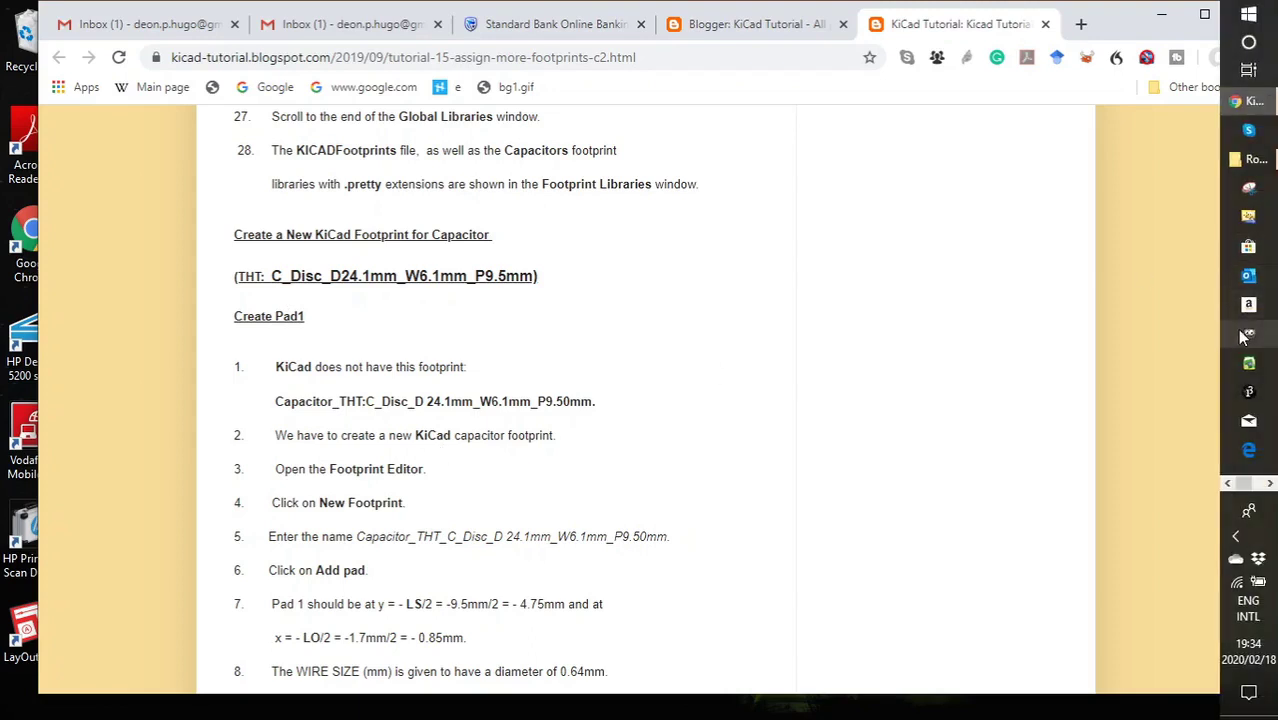
{"action": "left_click", "coordinate": [1264, 485]}
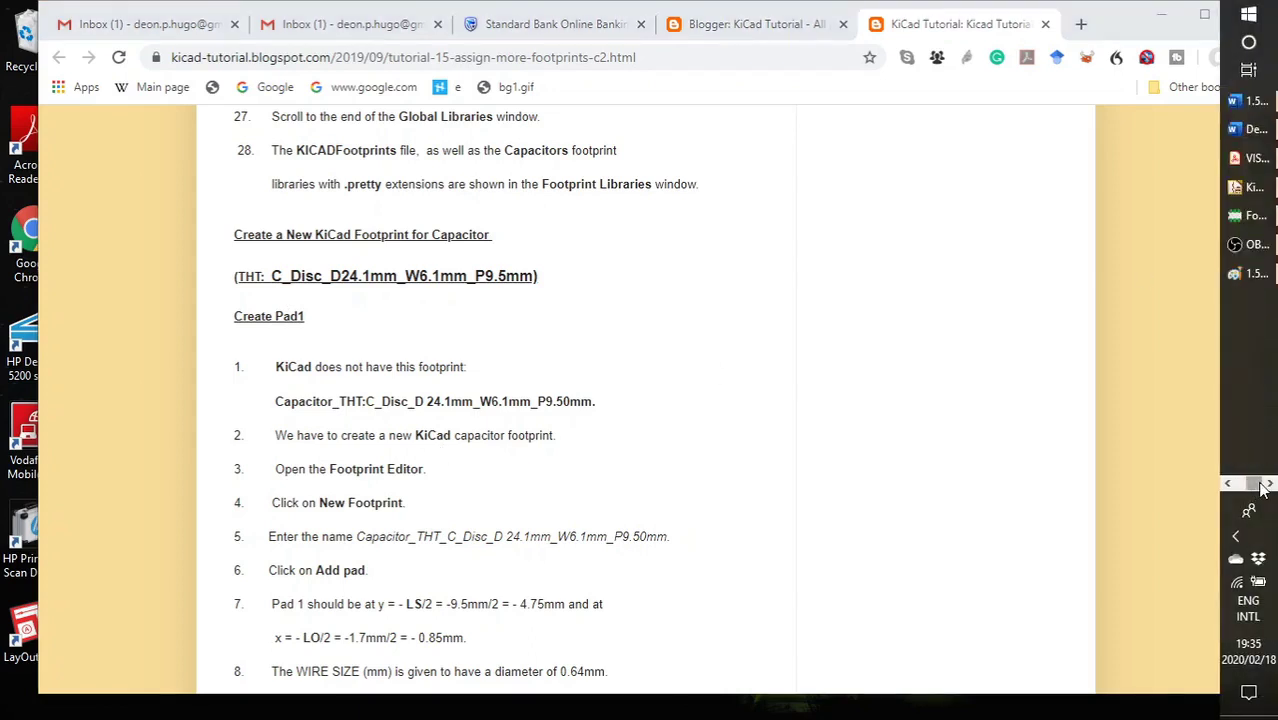
{"action": "left_click", "coordinate": [1256, 160]}
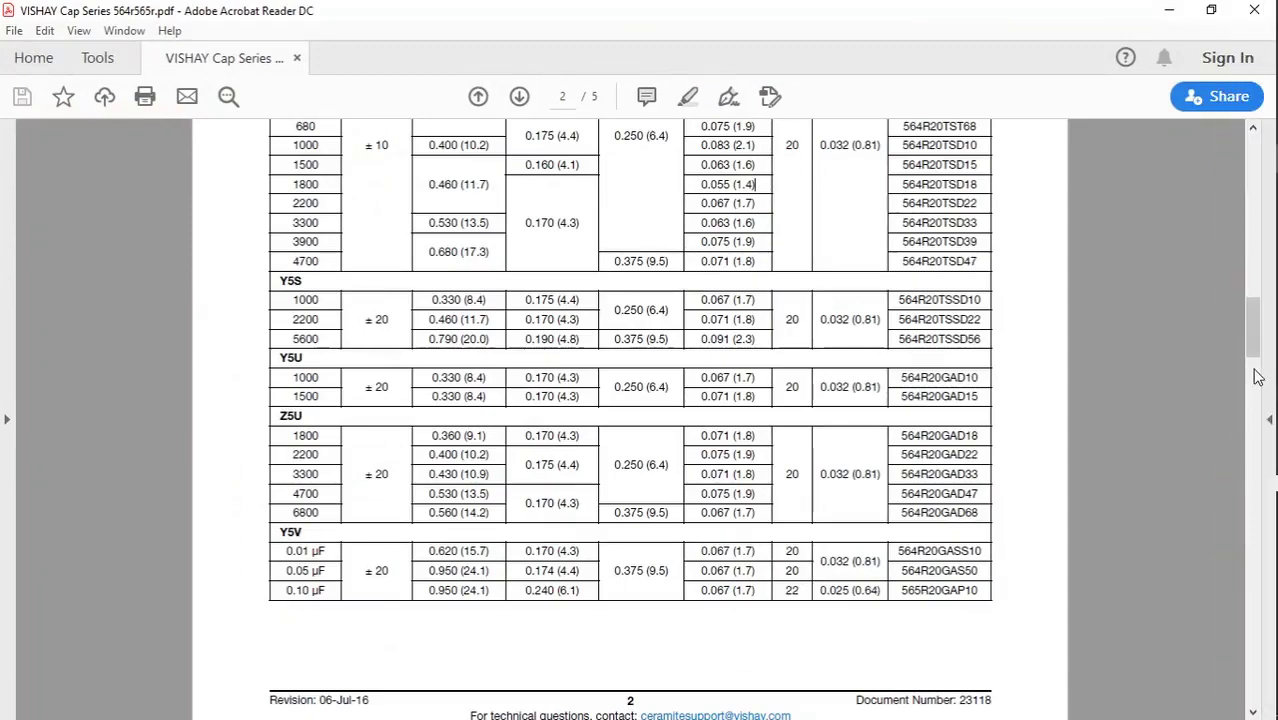
{"action": "mouse_move", "coordinate": [1253, 348]}
{"action": "left_mouse_down"}
{"action": "mouse_move", "coordinate": [1250, 305]}
{"action": "mouse_move", "coordinate": [1251, 344]}
{"action": "left_mouse_up"}
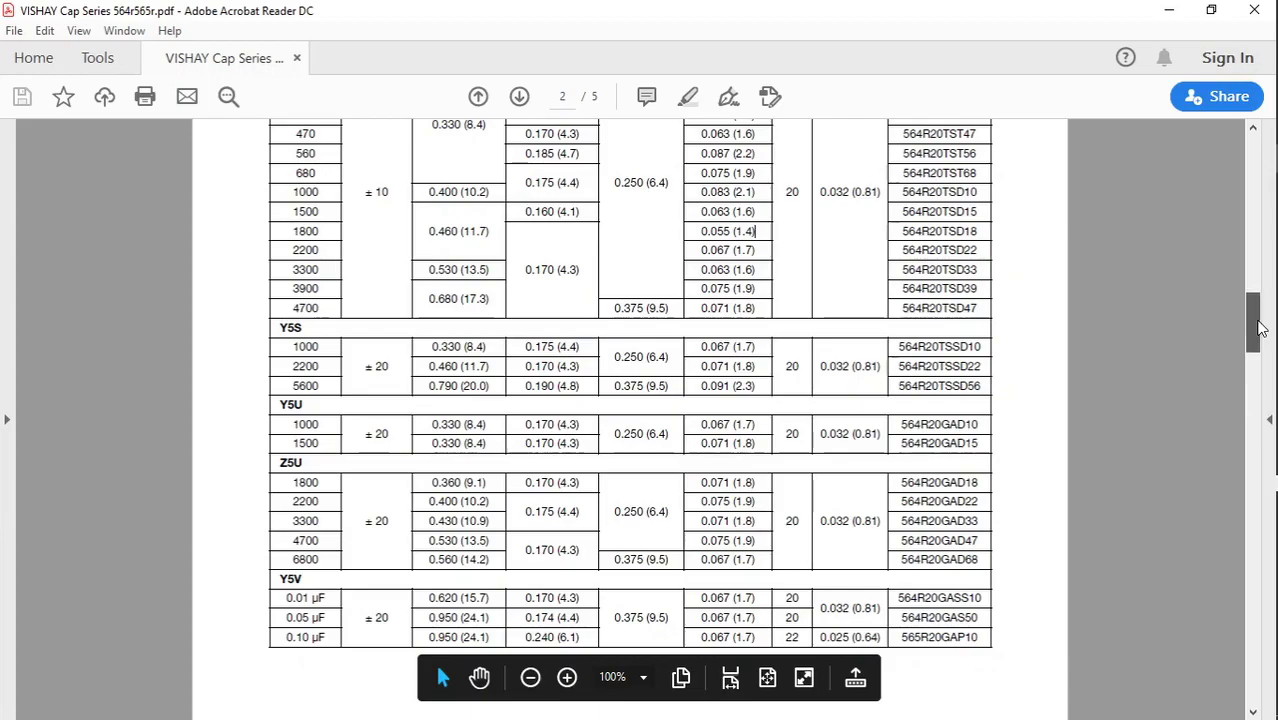
{"action": "mouse_move", "coordinate": [1255, 332]}
{"action": "left_mouse_down"}
{"action": "mouse_move", "coordinate": [1256, 282]}
{"action": "mouse_move", "coordinate": [1273, 343]}
{"action": "mouse_move", "coordinate": [1270, 329]}
{"action": "left_mouse_up"}
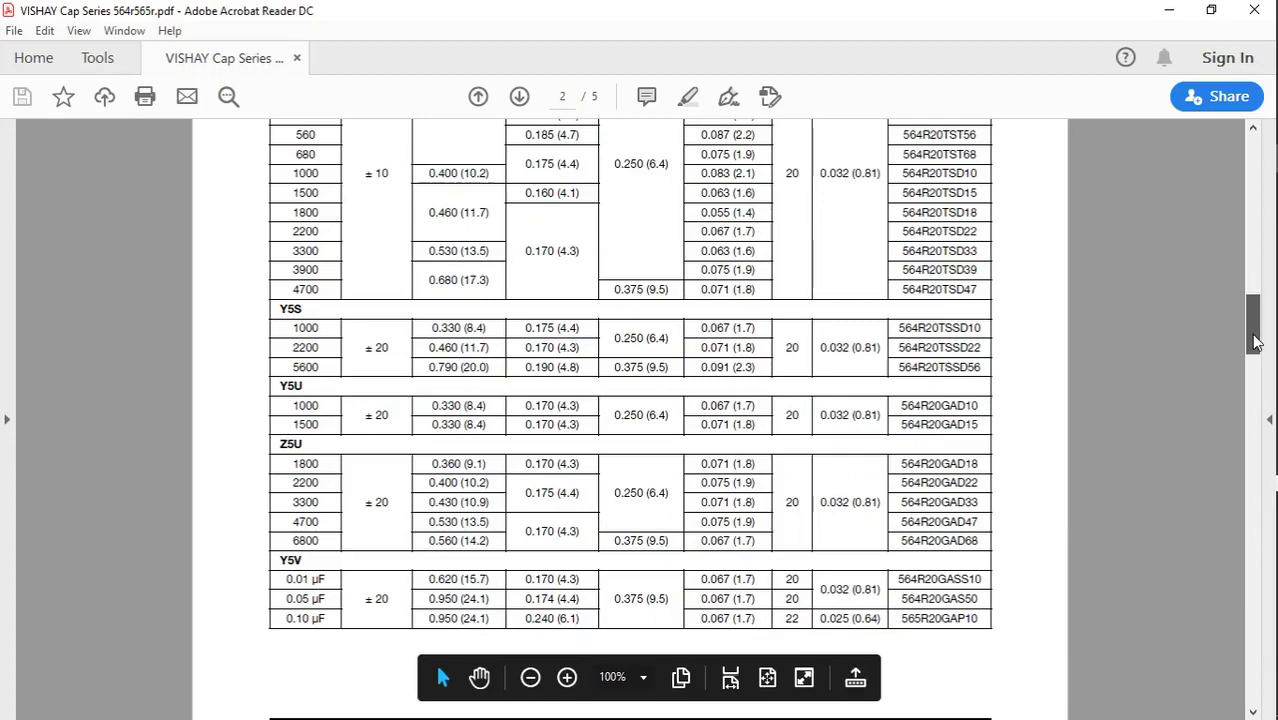
{"action": "left_click_drag", "start_coordinate": [1256, 341], "coordinate": [1256, 309]}
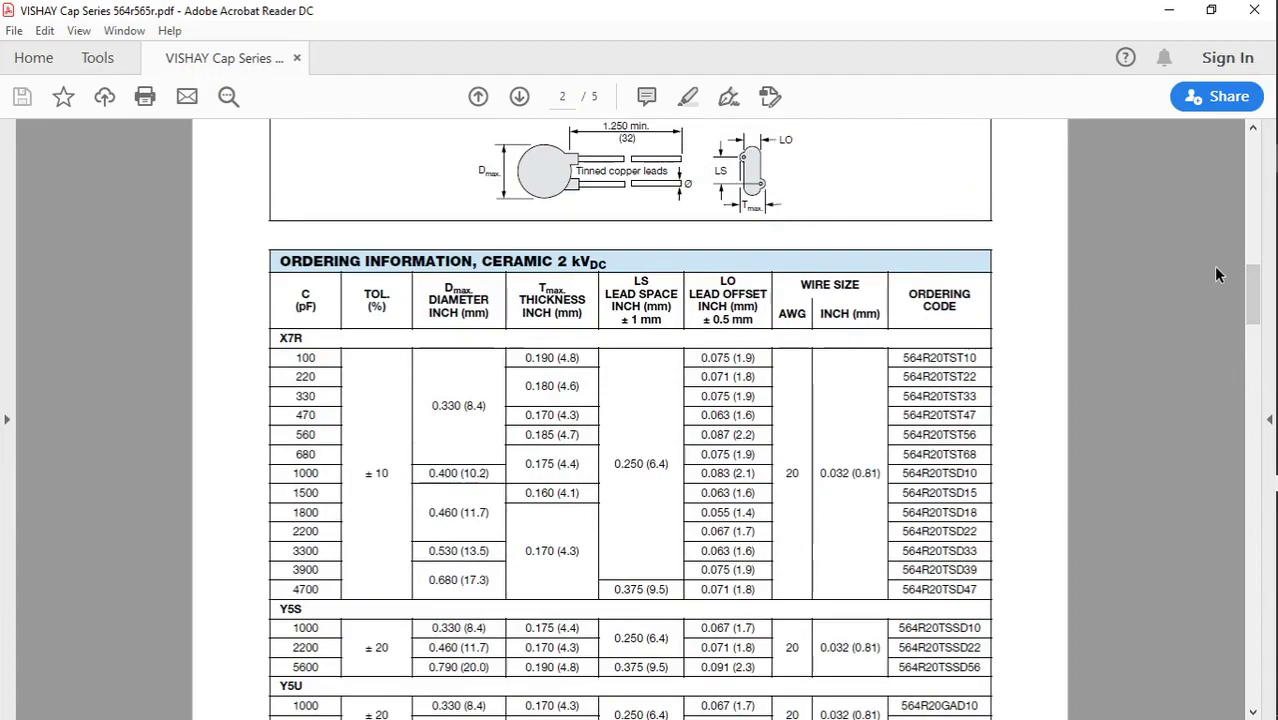
{"action": "left_click_drag", "start_coordinate": [1256, 293], "coordinate": [1066, 575]}
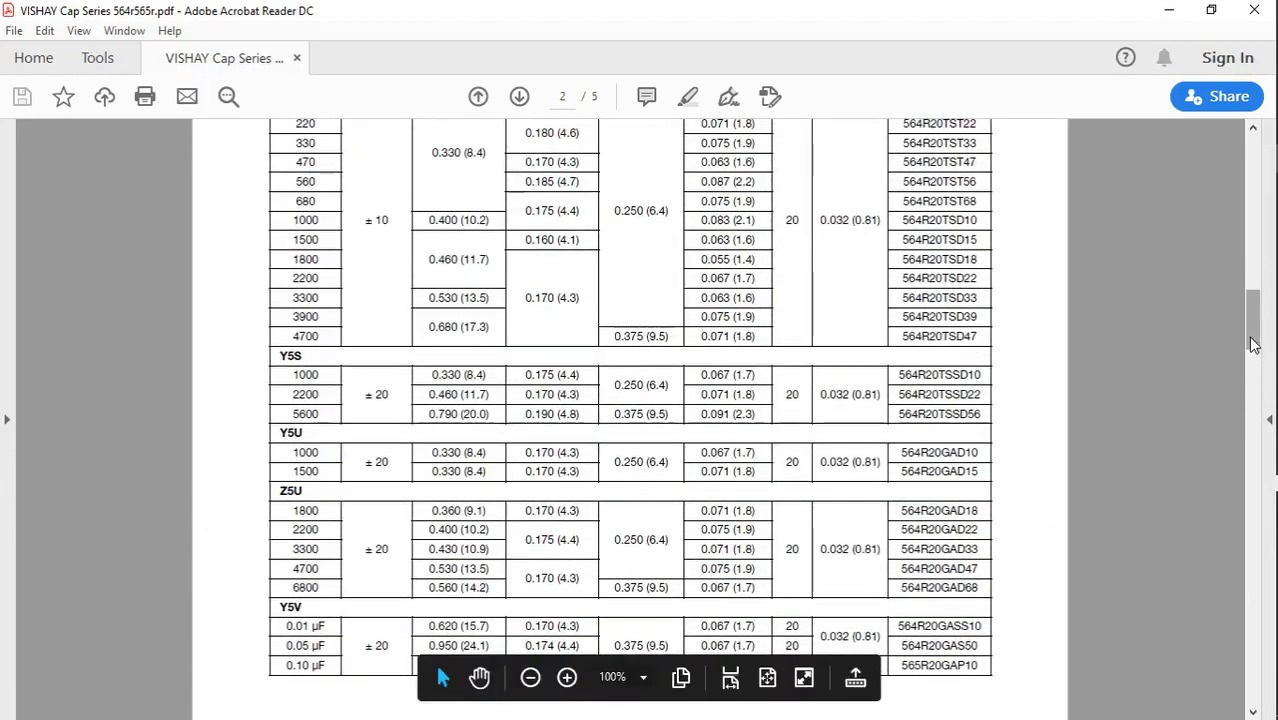
{"action": "scroll", "coordinate": [1254, 344], "scroll_direction": "down", "scroll_amount": 1}
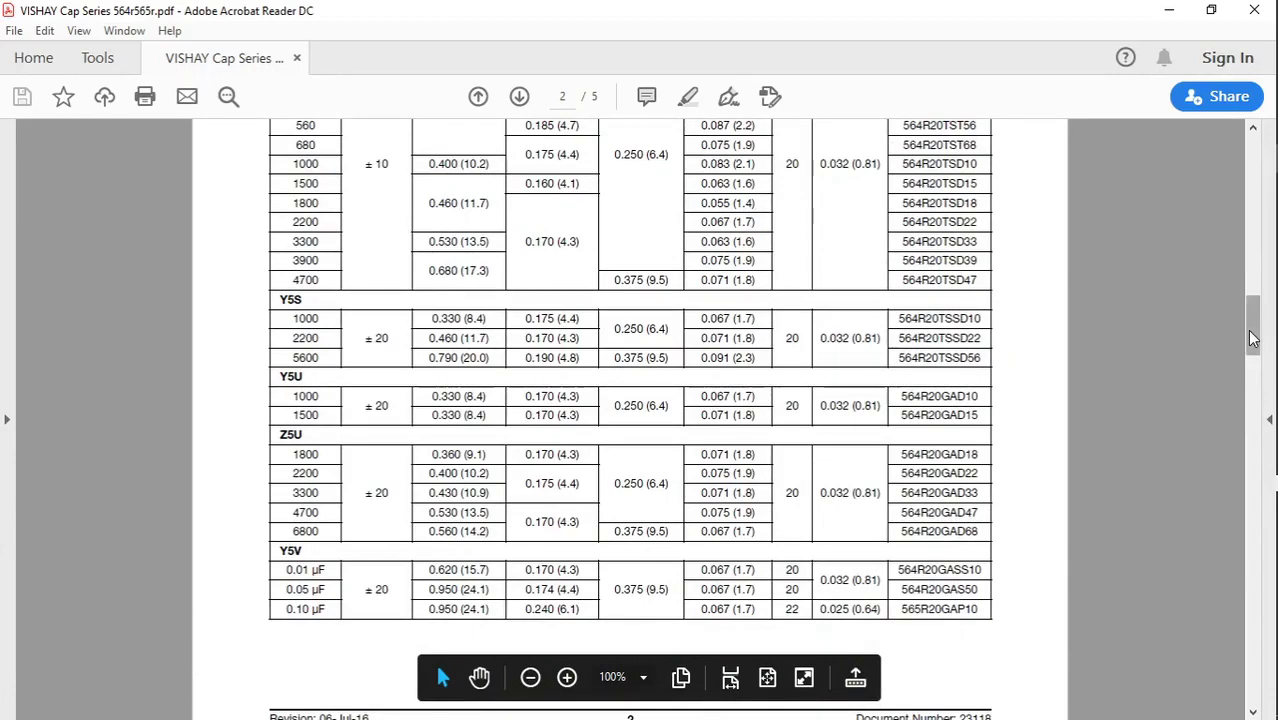
{"action": "left_click_drag", "start_coordinate": [1254, 338], "coordinate": [1240, 285]}
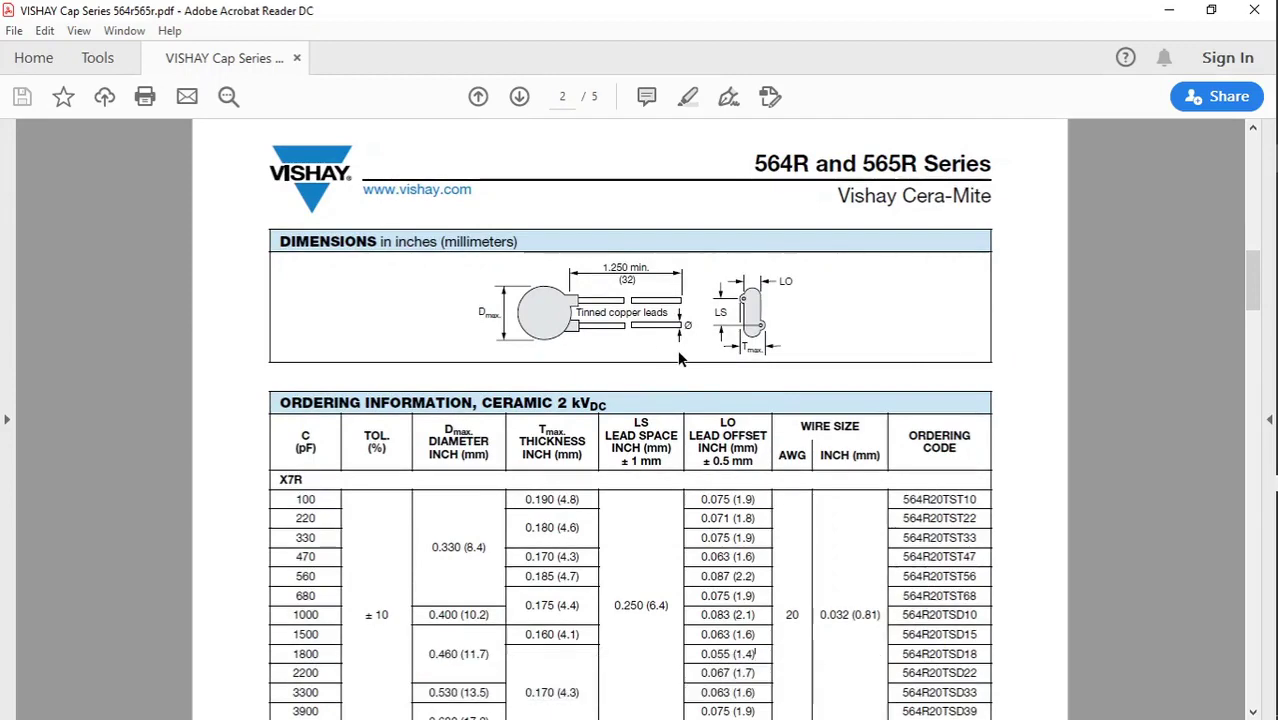
{"action": "left_click", "coordinate": [1172, 17]}
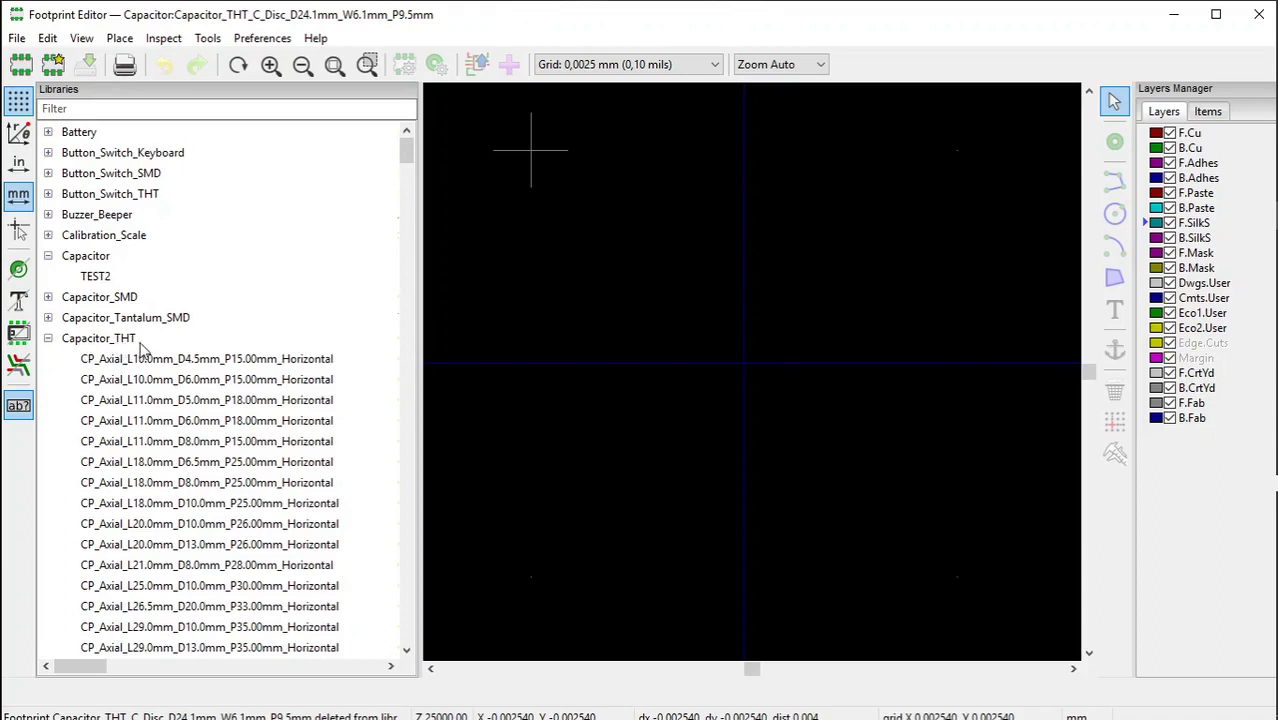
Return to the Footprint Editor, check the Capacitor_THT disc footprints, and create THT_C_Disc_D24.1mm_W6.1mm_P9.50mm in the Capacitor library.
{"action": "left_click_drag", "start_coordinate": [409, 157], "coordinate": [423, 322]}
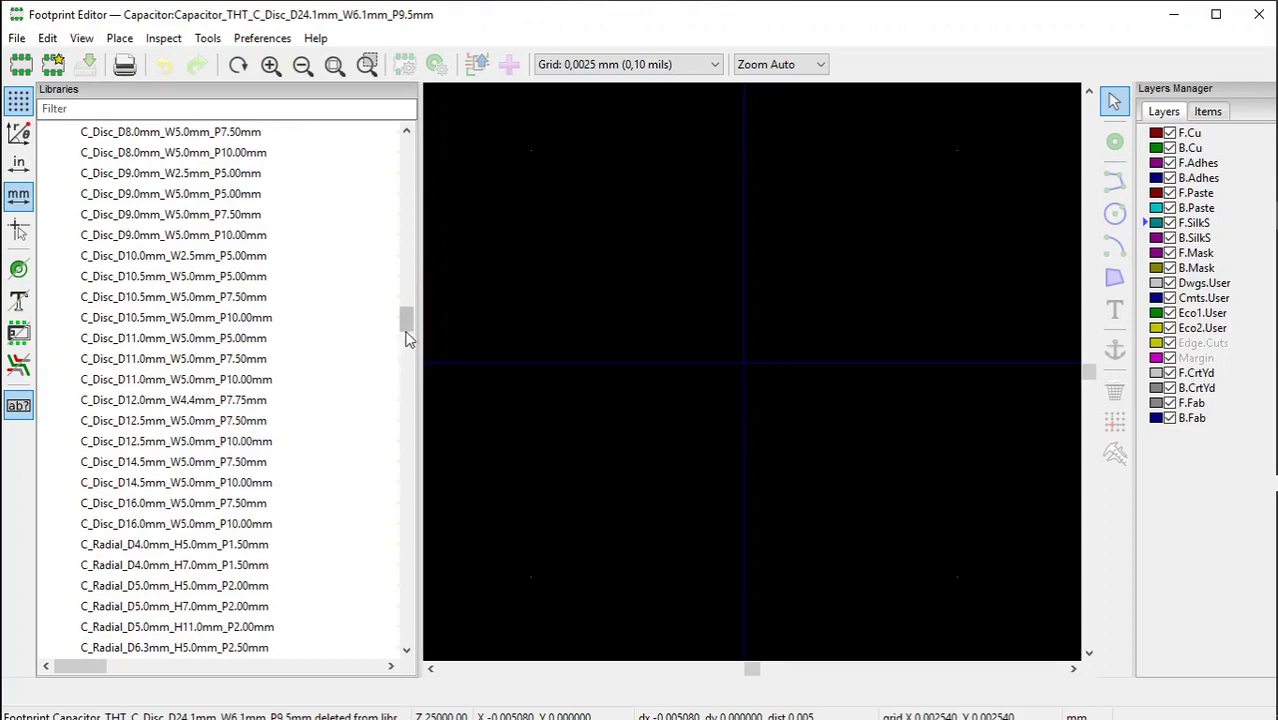
{"action": "left_click_drag", "start_coordinate": [408, 328], "coordinate": [410, 161]}
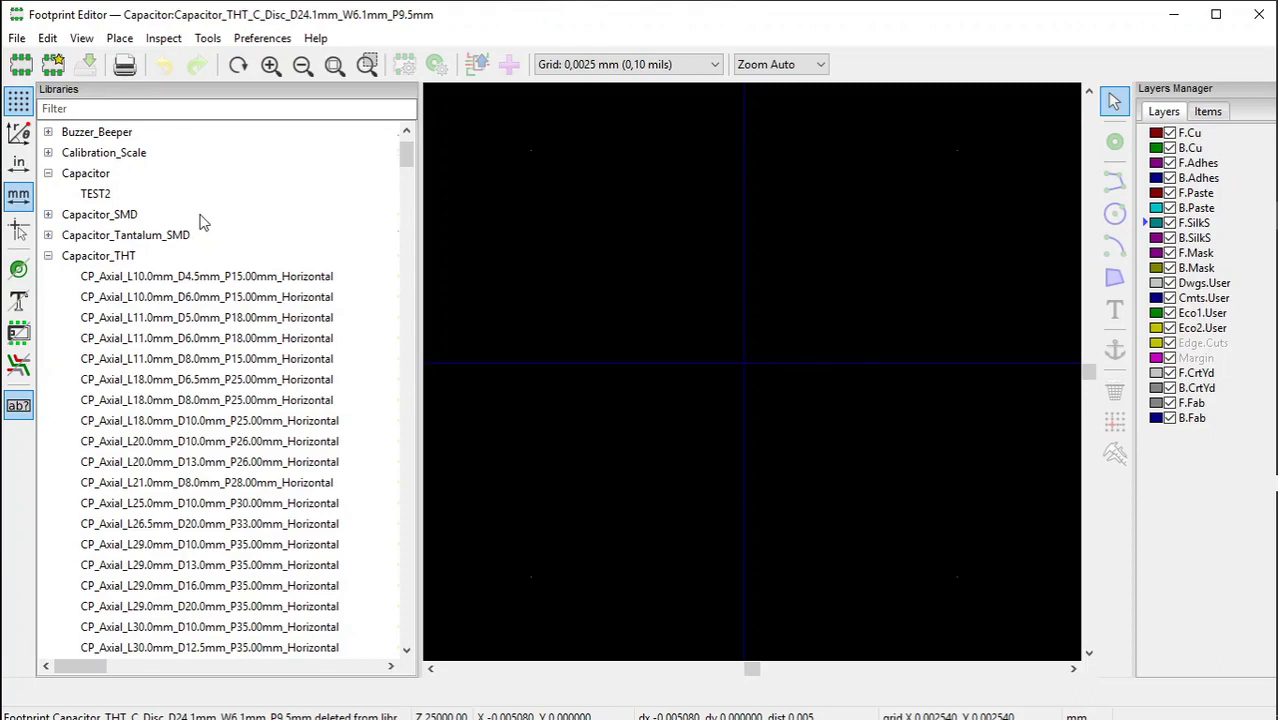
{"action": "left_click", "coordinate": [93, 178]}
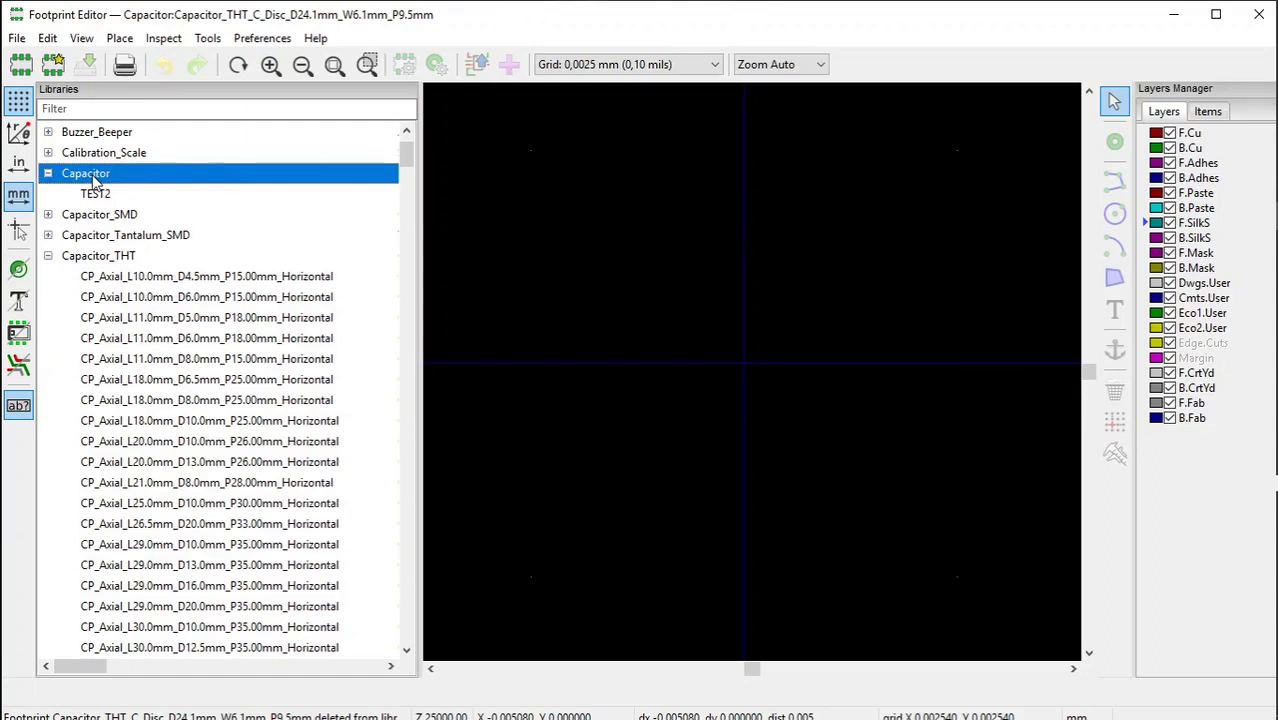
{"action": "left_click", "coordinate": [20, 66]}
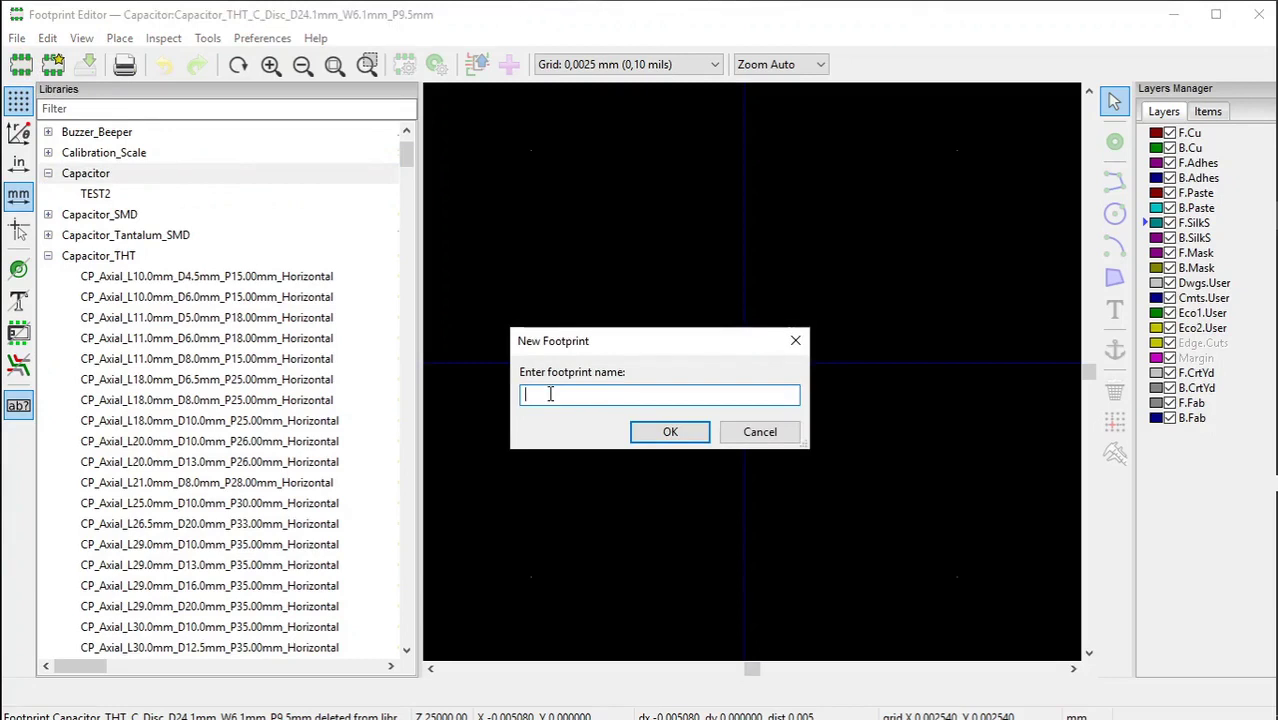
{"action": "type", "text": "THT_C"}
{"action": "type", "text": "_Disc_D24.1"}
{"action": "type", "text": "mm"}
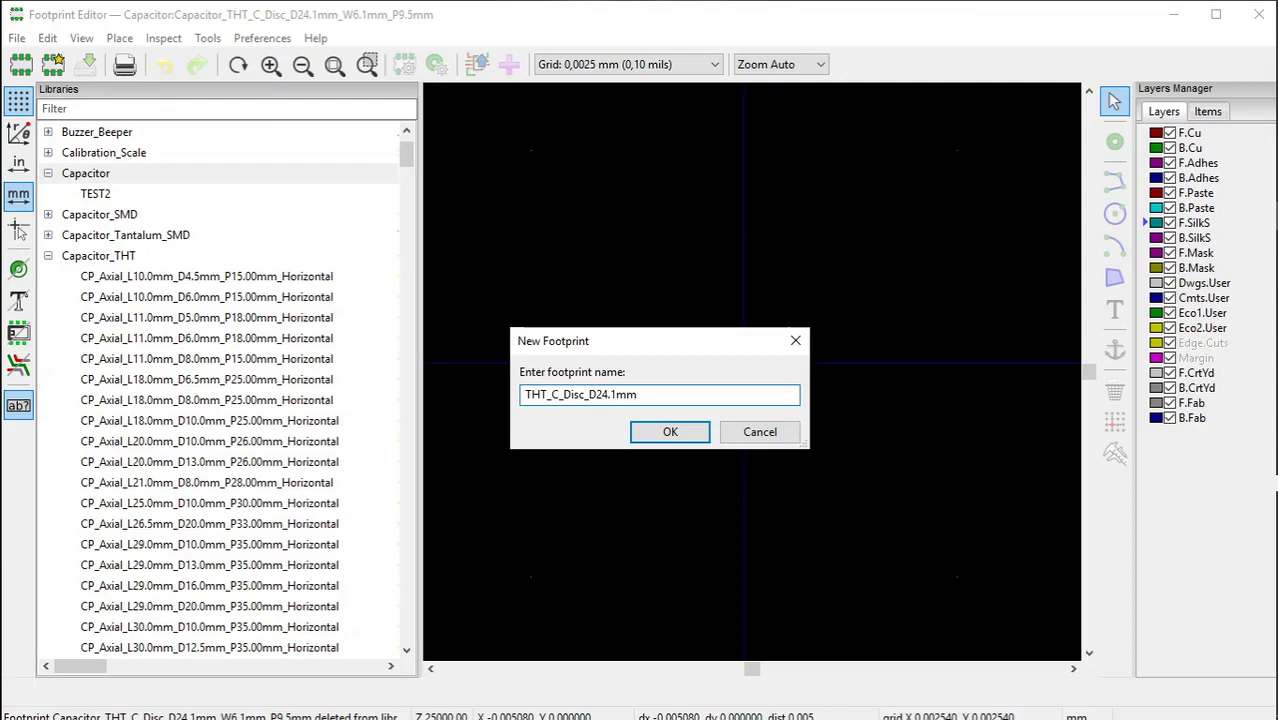
{"action": "type", "text": "_W5.1mm"}
{"action": "key", "text": "Left"}
{"action": "key", "text": "BackSpace"}
{"action": "type", "text": "6"}
{"action": "key", "text": "End"}
{"action": "type", "text": "_P9.50mm"}
{"action": "left_click", "coordinate": [652, 437]}
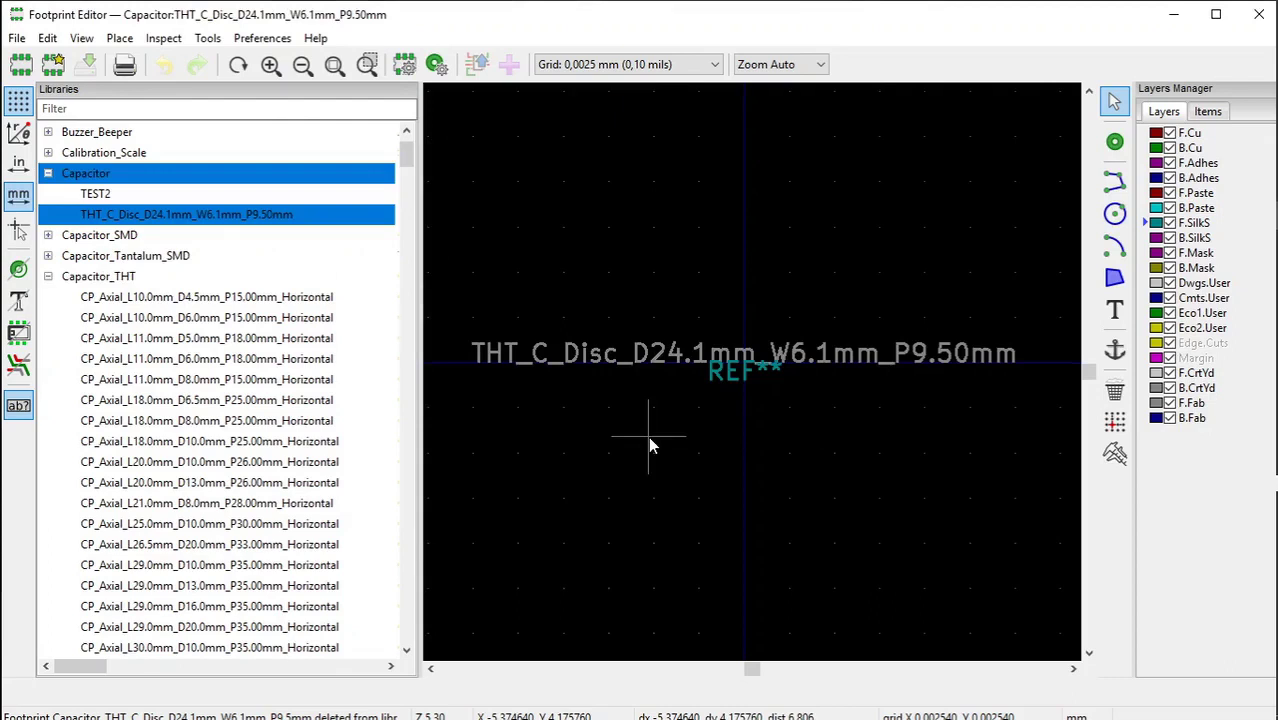
Move the footprint's value text up to about 10 mm above the origin, centred on the vertical axis.
{"action": "left_click", "coordinate": [660, 356]}
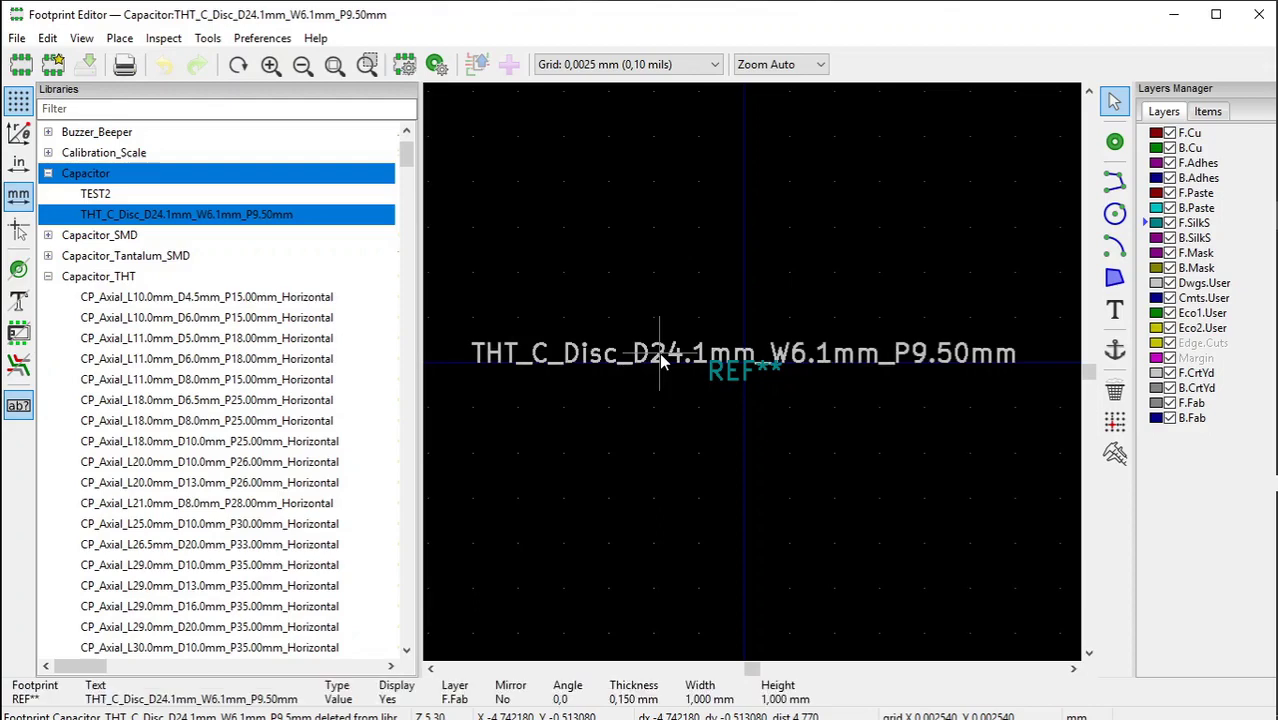
{"action": "right_click", "coordinate": [660, 360]}
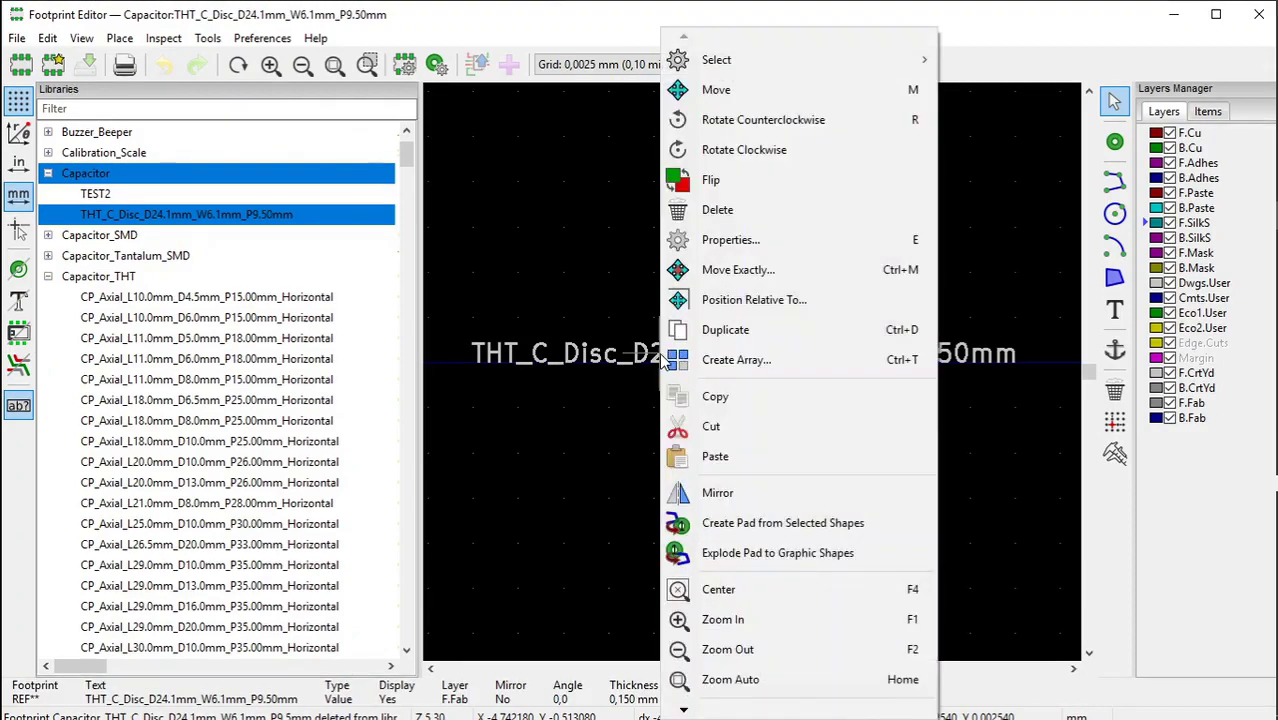
{"action": "left_click", "coordinate": [720, 90]}
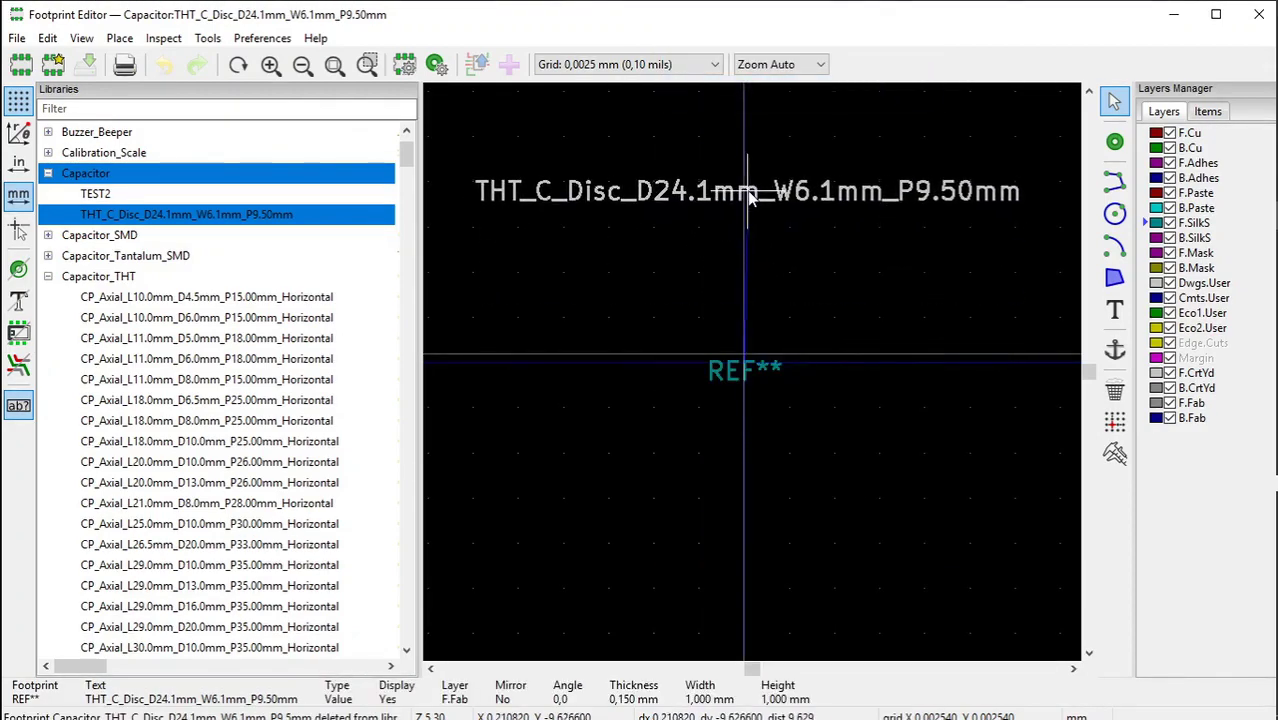
{"action": "left_click", "coordinate": [746, 194]}
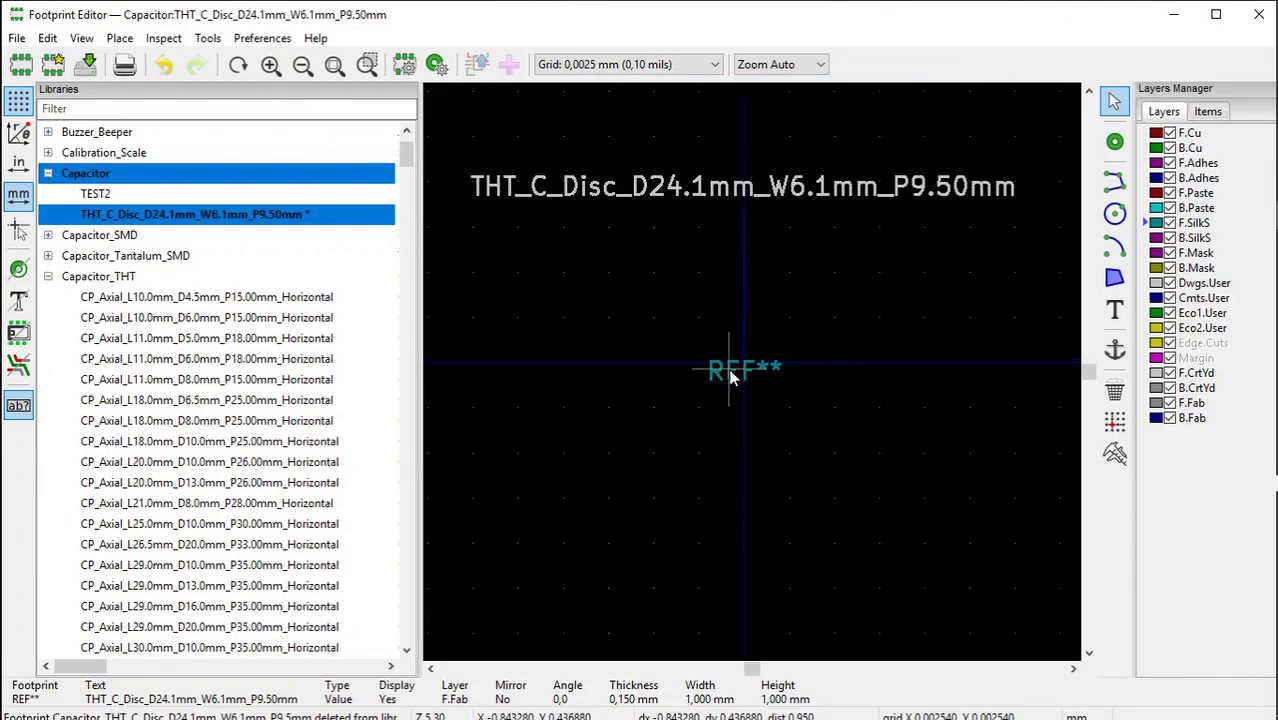
Move the REF** reference text down to about 8 mm below the origin, centred on the vertical axis.
{"action": "left_click", "coordinate": [731, 376]}
{"action": "right_click", "coordinate": [731, 376]}
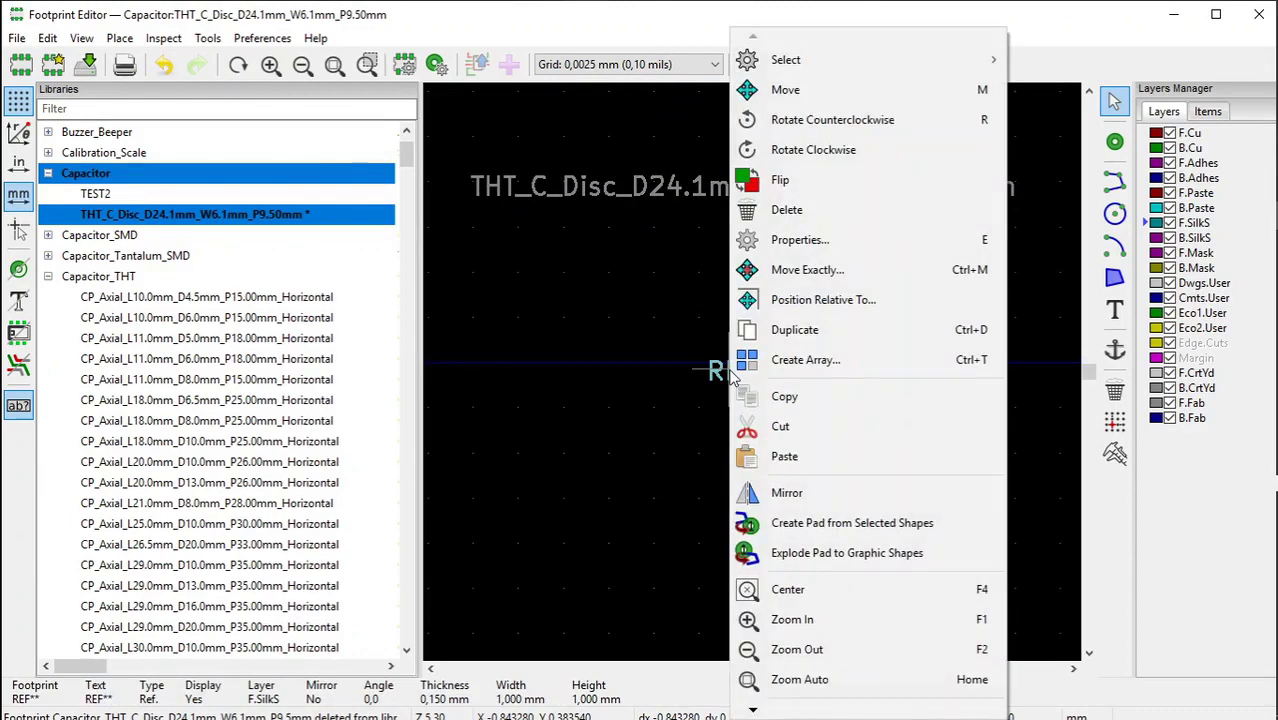
{"action": "left_click", "coordinate": [785, 90]}
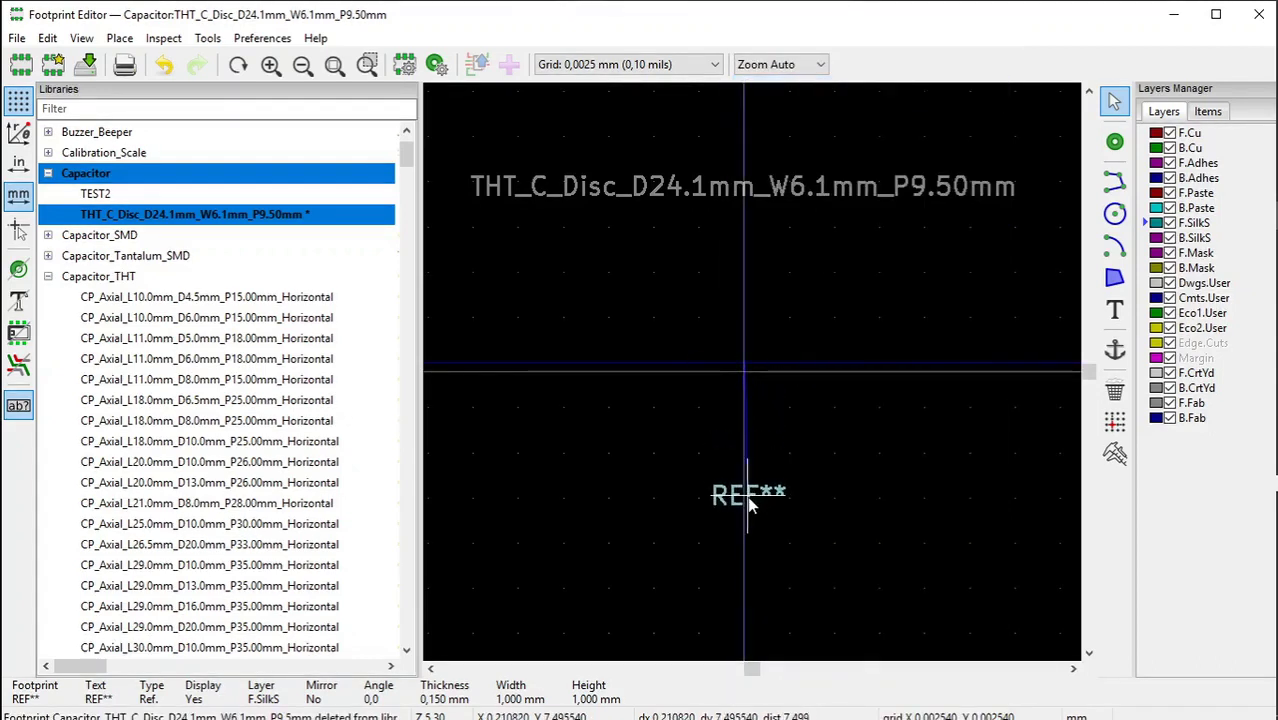
{"action": "left_click", "coordinate": [743, 515]}
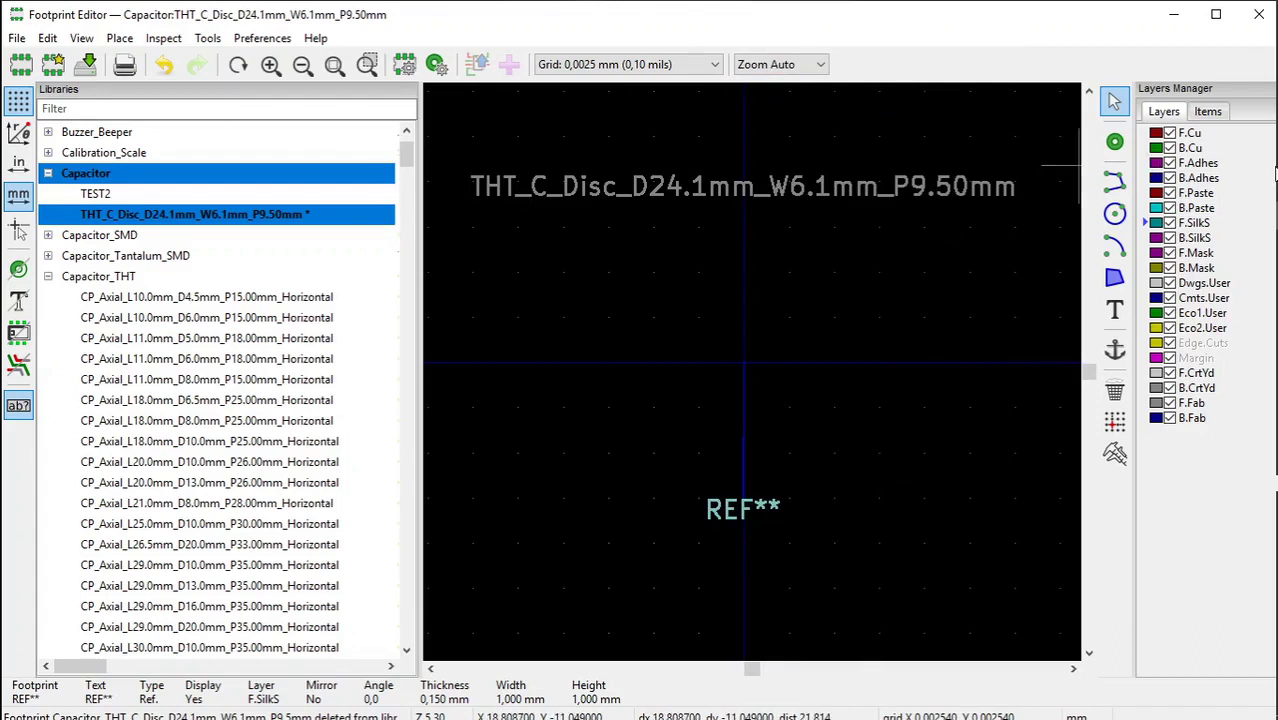
Switch to the KiCad tutorial page in Chrome and read the instructions for pad 1's position, hole diameter and overall diameter.
{"action": "mouse_move", "coordinate": [1270, 290]}
{"action": "left_click", "coordinate": [1262, 312]}
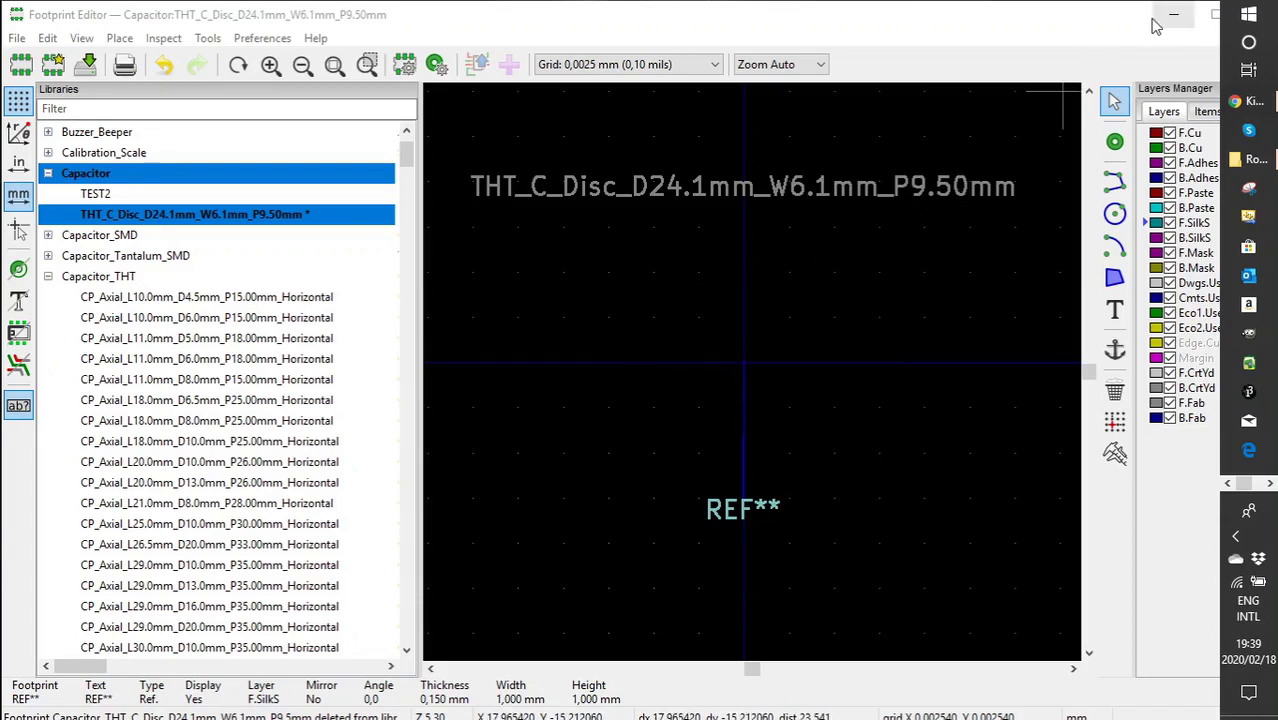
{"action": "left_click", "coordinate": [1249, 108]}
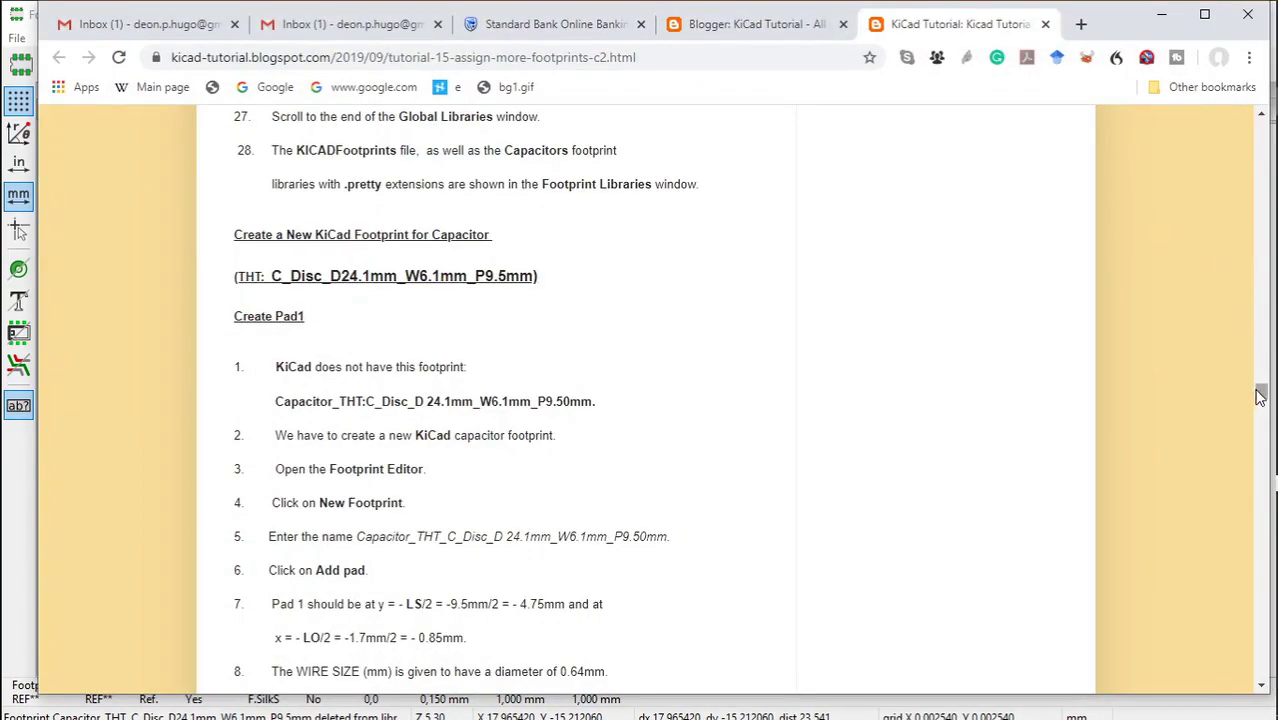
{"action": "left_click", "coordinate": [1261, 686]}
{"action": "scroll", "coordinate": [1261, 686], "scroll_direction": "down", "scroll_amount": 4}
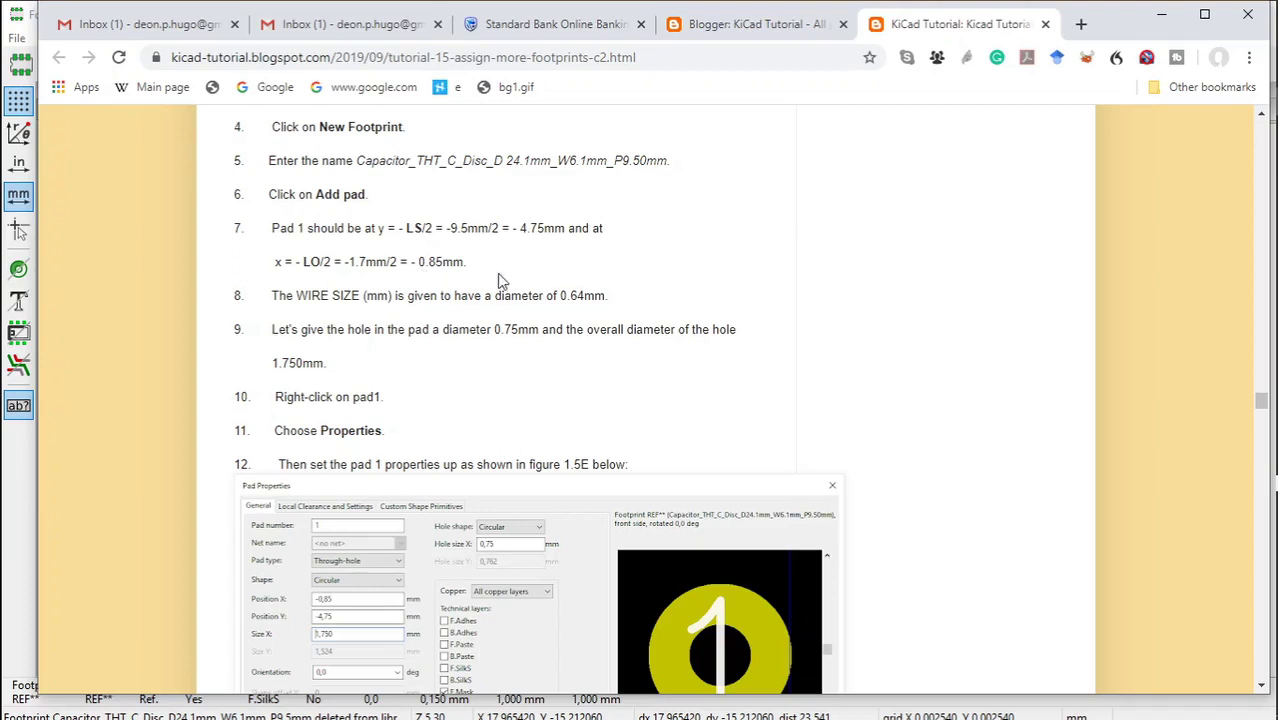
{"action": "left_click", "coordinate": [1158, 24]}
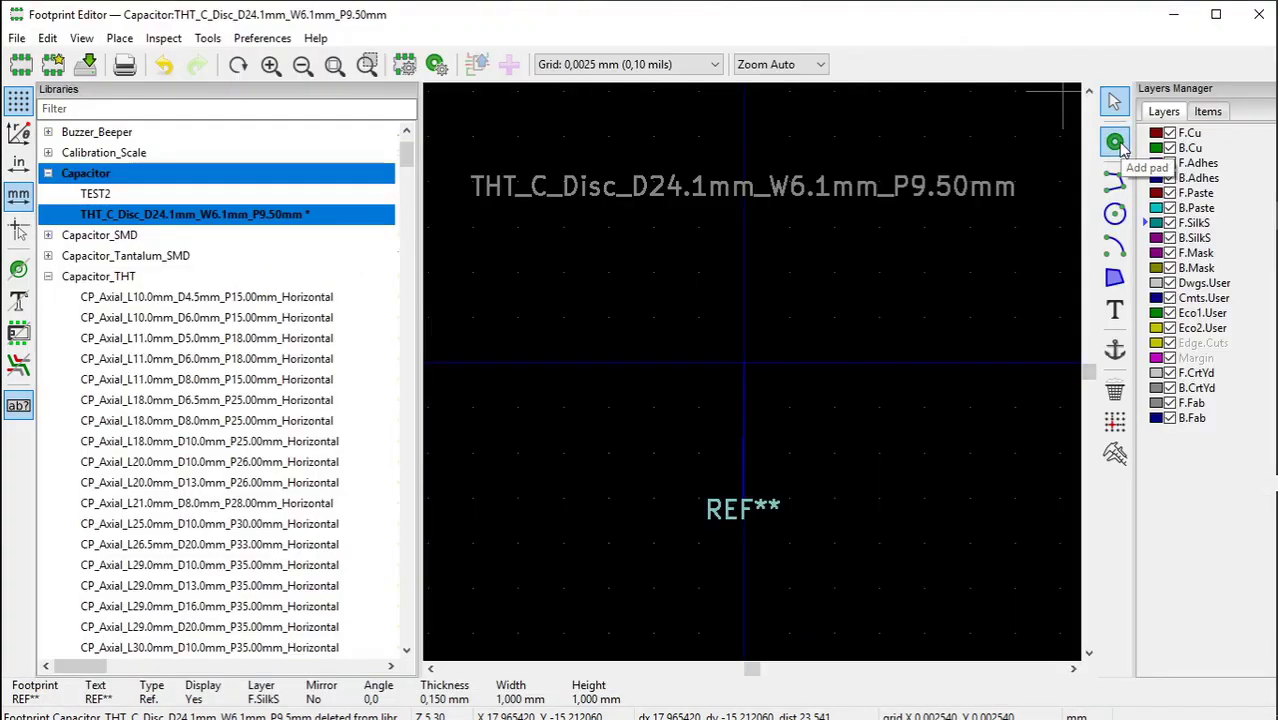
Back in the Footprint Editor, place a single pad 1 at about X -1.6 mm, Y -6.2 mm and end pad placement.
{"action": "left_click", "coordinate": [1120, 145]}
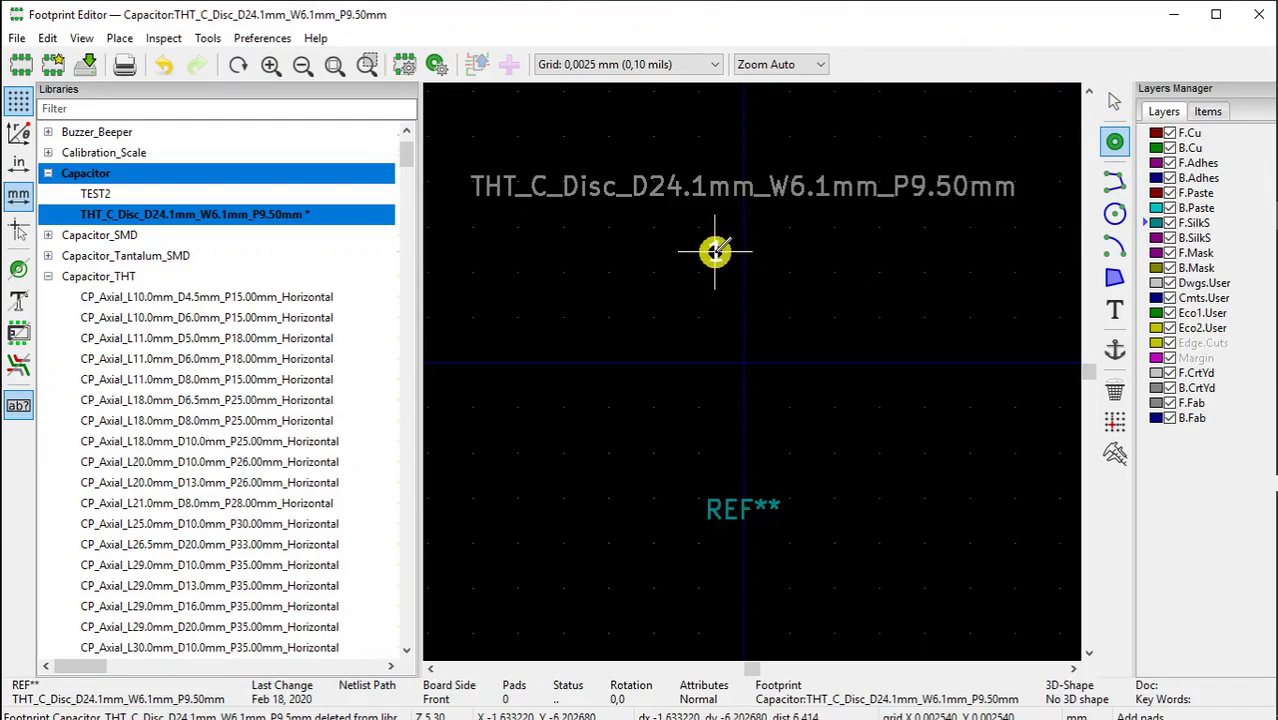
{"action": "left_click", "coordinate": [716, 252]}
{"action": "right_click", "coordinate": [830, 249]}
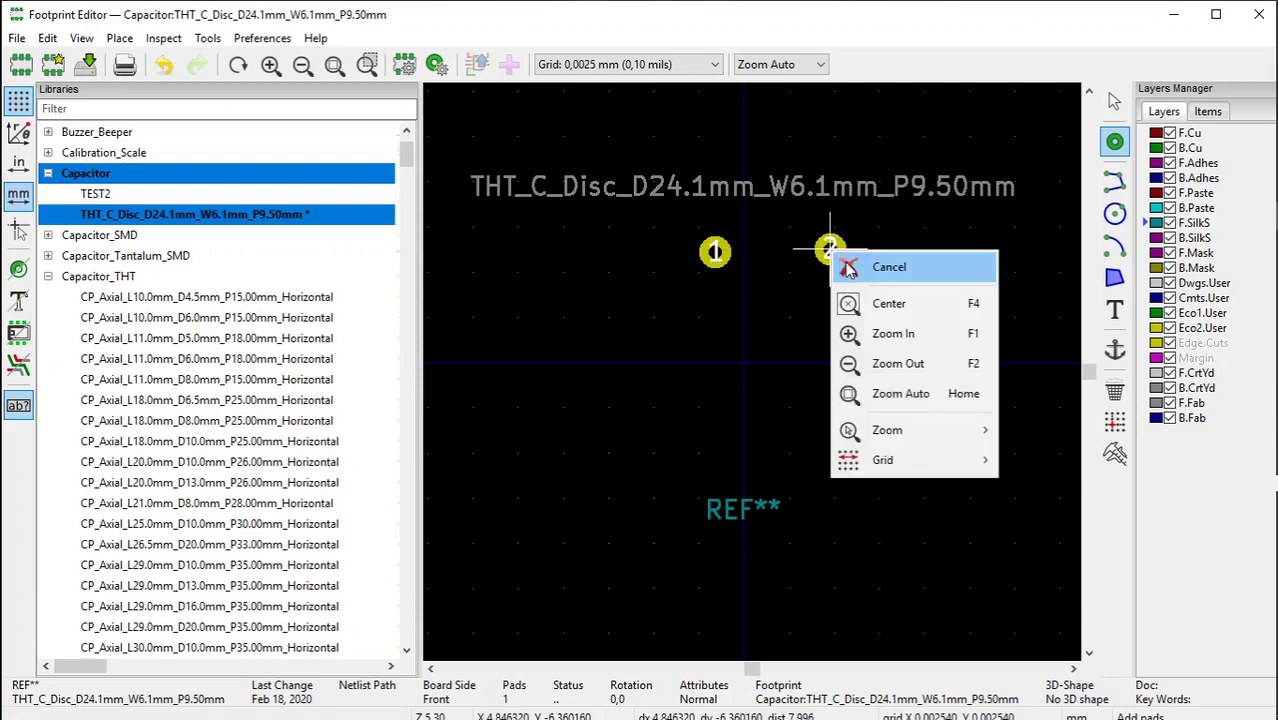
{"action": "left_click", "coordinate": [852, 268]}
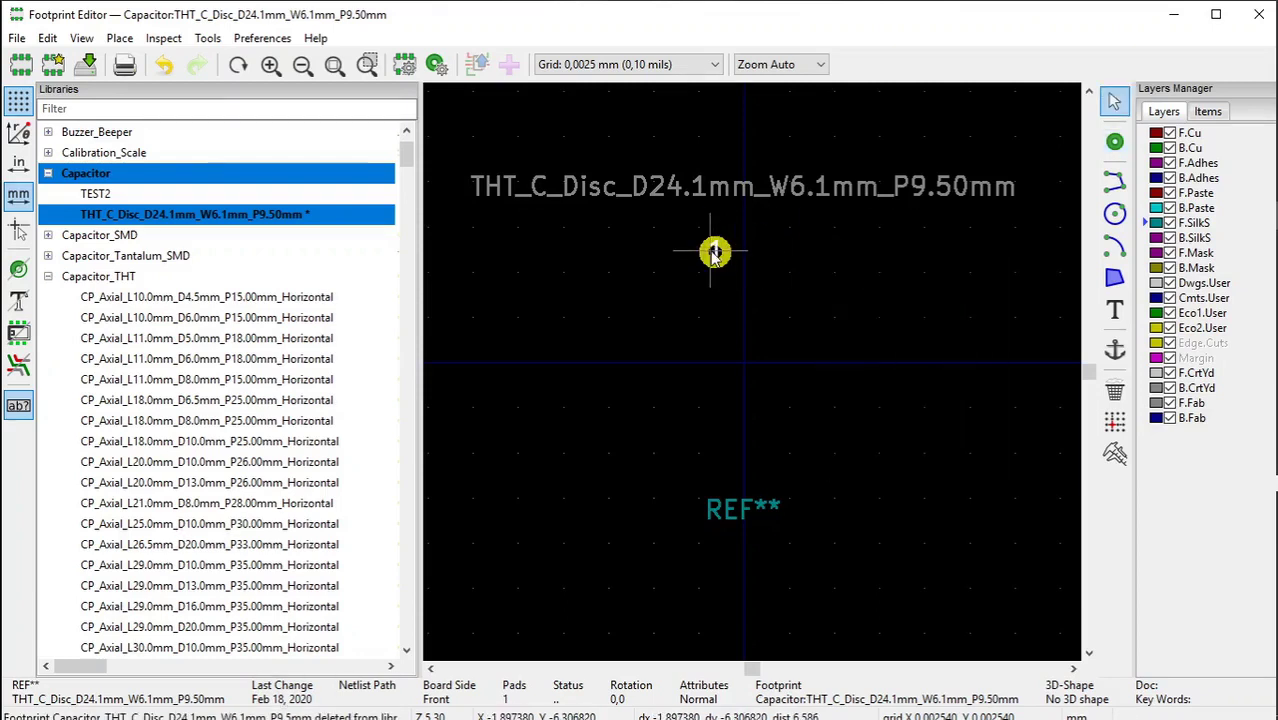
Open pad 1's properties and set its X position to -0.85 mm.
{"action": "left_click", "coordinate": [716, 252]}
{"action": "right_click", "coordinate": [716, 252]}
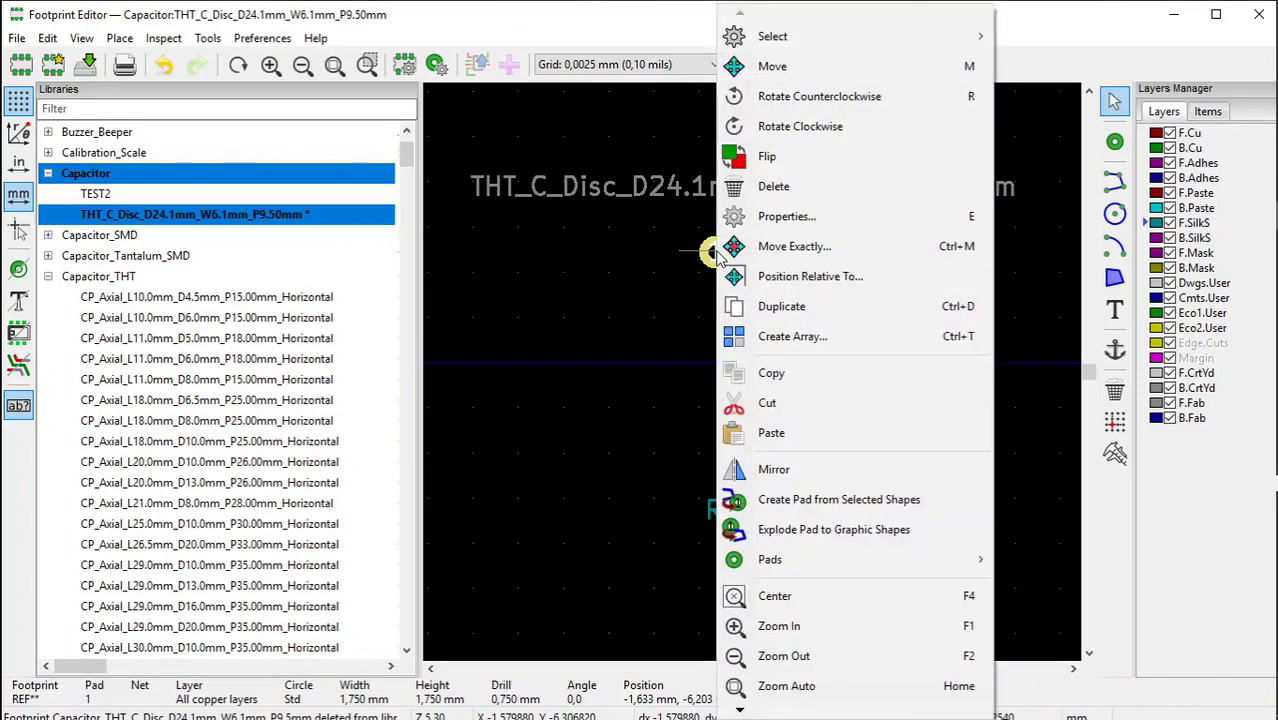
{"action": "left_click", "coordinate": [785, 216]}
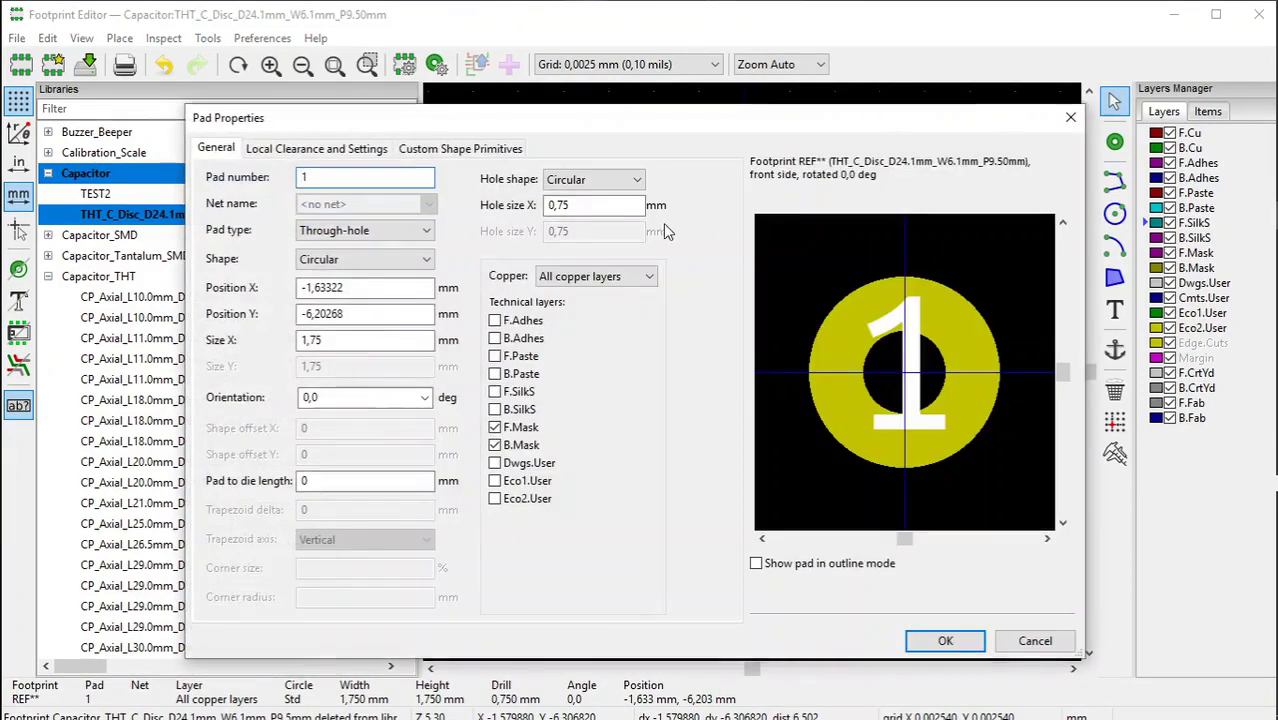
{"action": "left_click", "coordinate": [331, 176]}
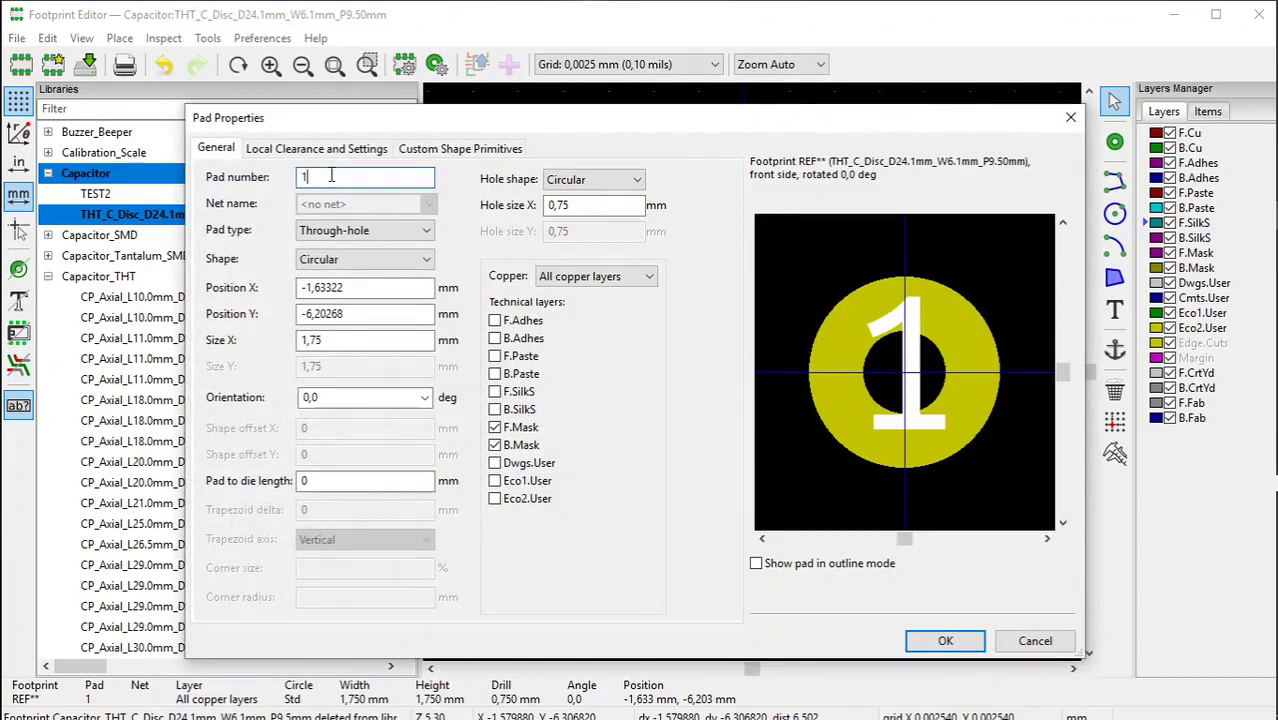
{"action": "left_click", "coordinate": [314, 287]}
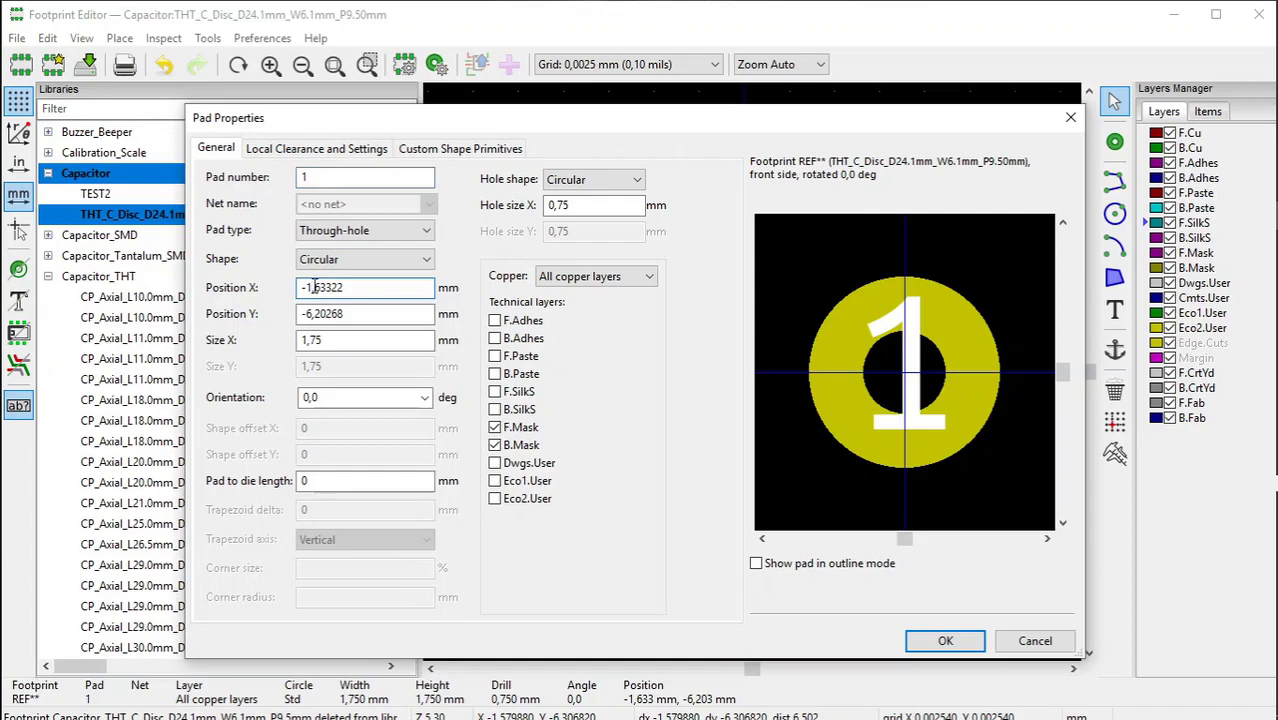
{"action": "key", "text": "BackSpace"}
{"action": "type", "text": "0"}
{"action": "key", "text": "Delete"}
{"action": "key", "text": "Delete"}
{"action": "key", "text": "Delete"}
{"action": "key", "text": "Delete"}
{"action": "type", "text": "85"}
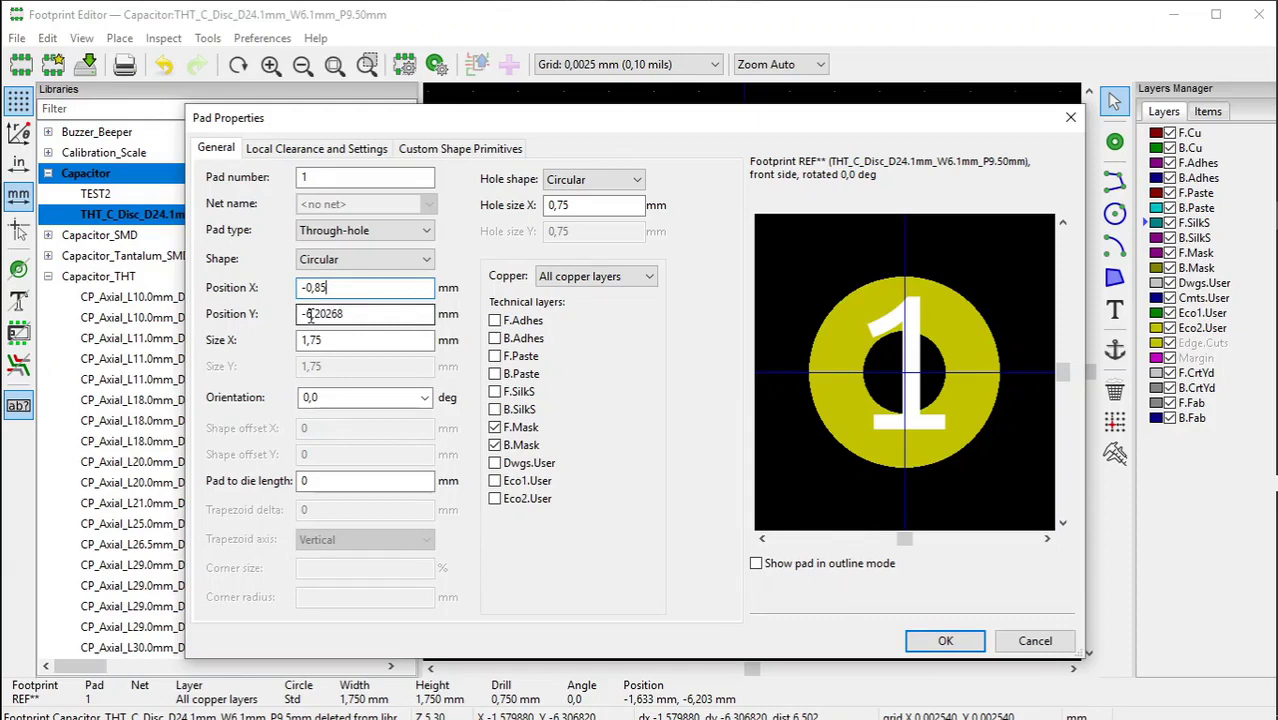
Set pad 1's Y position to -4.7 mm and apply the pad properties.
{"action": "left_click", "coordinate": [312, 316]}
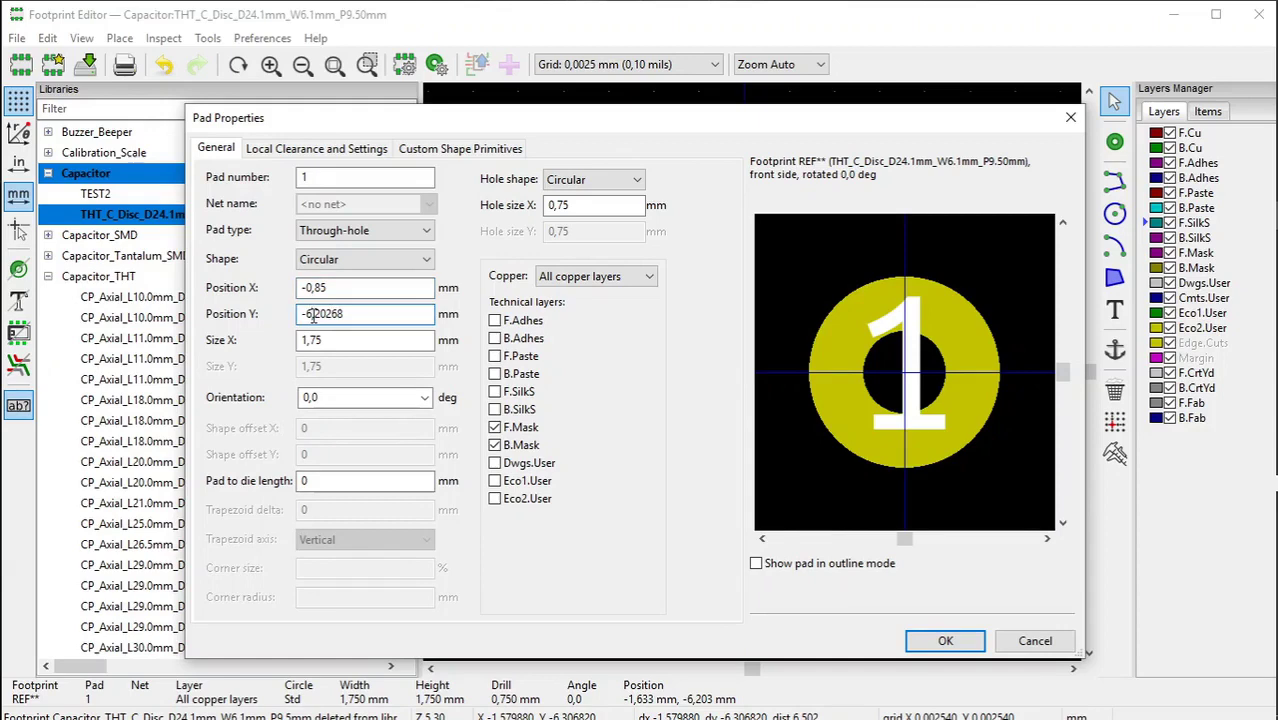
{"action": "key", "text": "BackSpace"}
{"action": "type", "text": "4"}
{"action": "key", "text": "BackSpace"}
{"action": "key", "text": "BackSpace"}
{"action": "key", "text": "BackSpace"}
{"action": "key", "text": "BackSpace"}
{"action": "key", "text": "BackSpace"}
{"action": "type", "text": "7"}
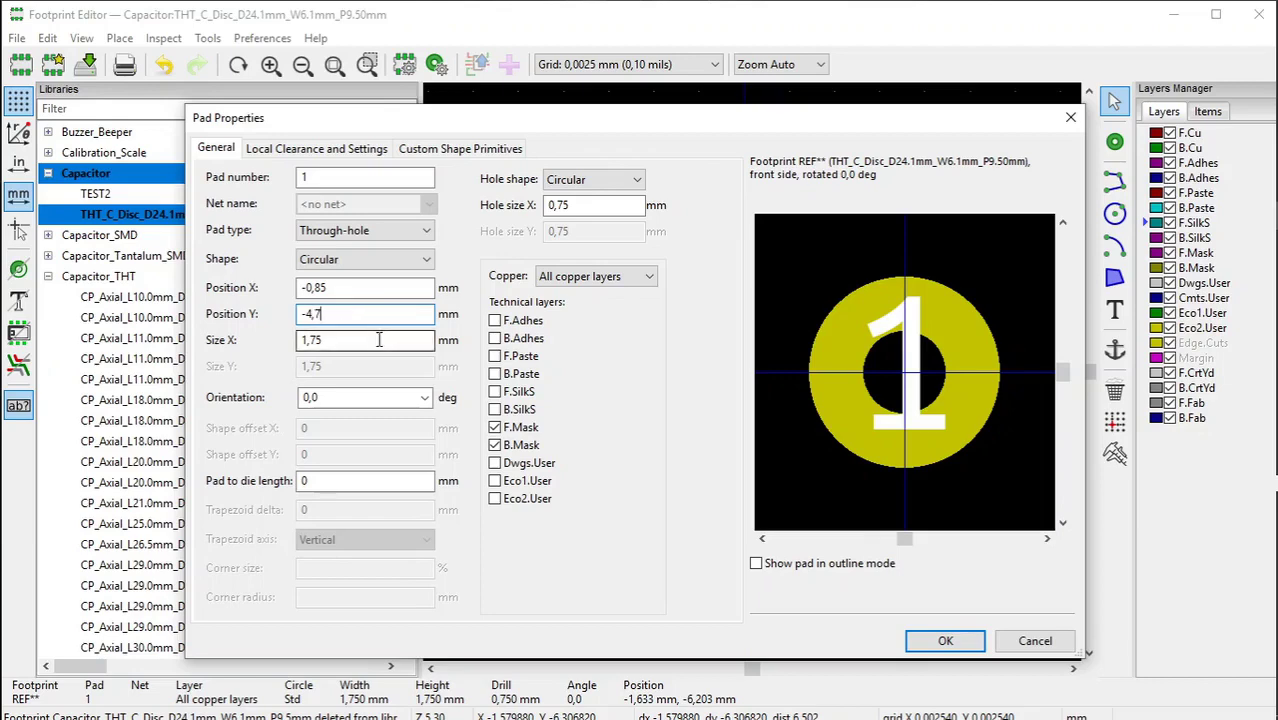
{"action": "left_click", "coordinate": [379, 340]}
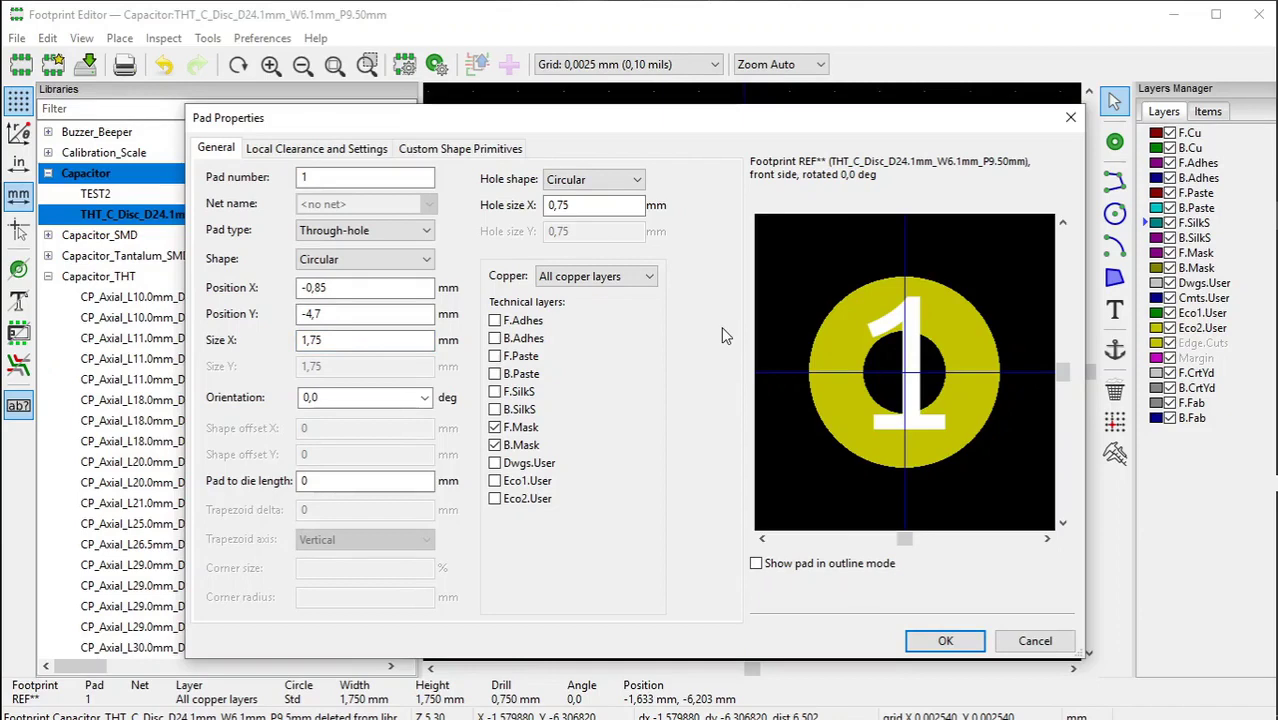
{"action": "left_click", "coordinate": [567, 207]}
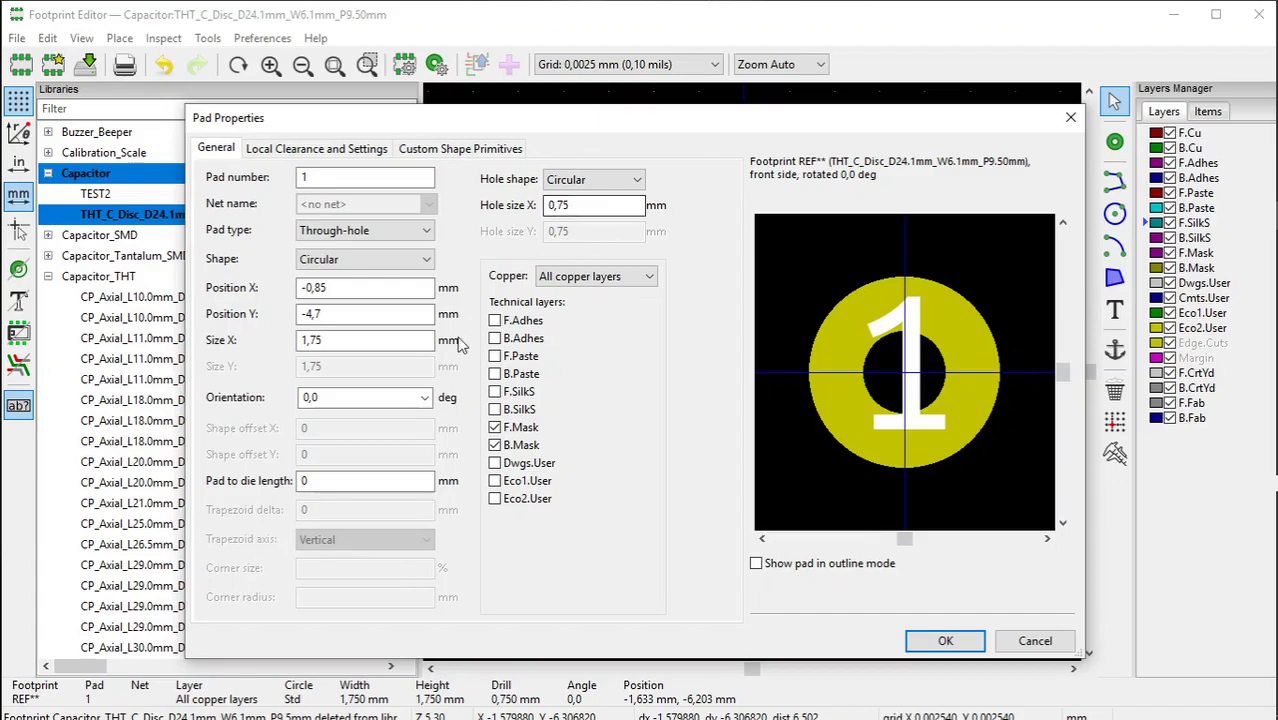
{"action": "left_click", "coordinate": [342, 340]}
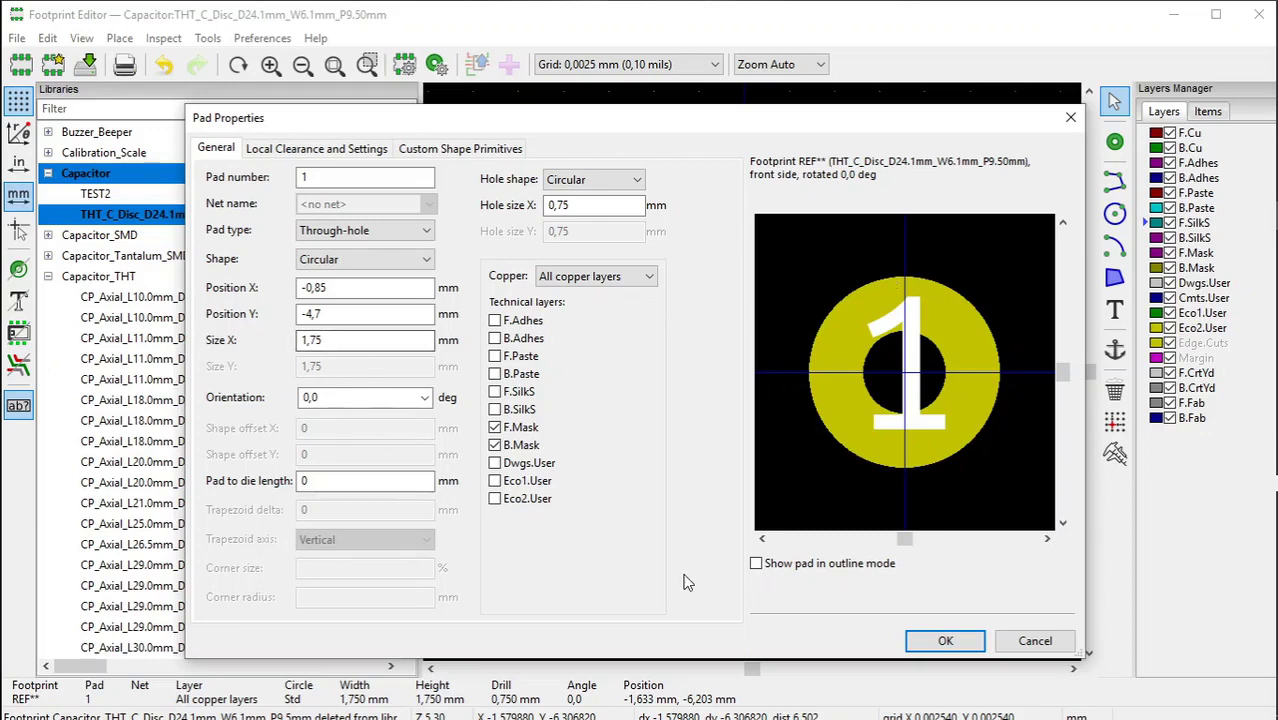
{"action": "left_click", "coordinate": [946, 642]}
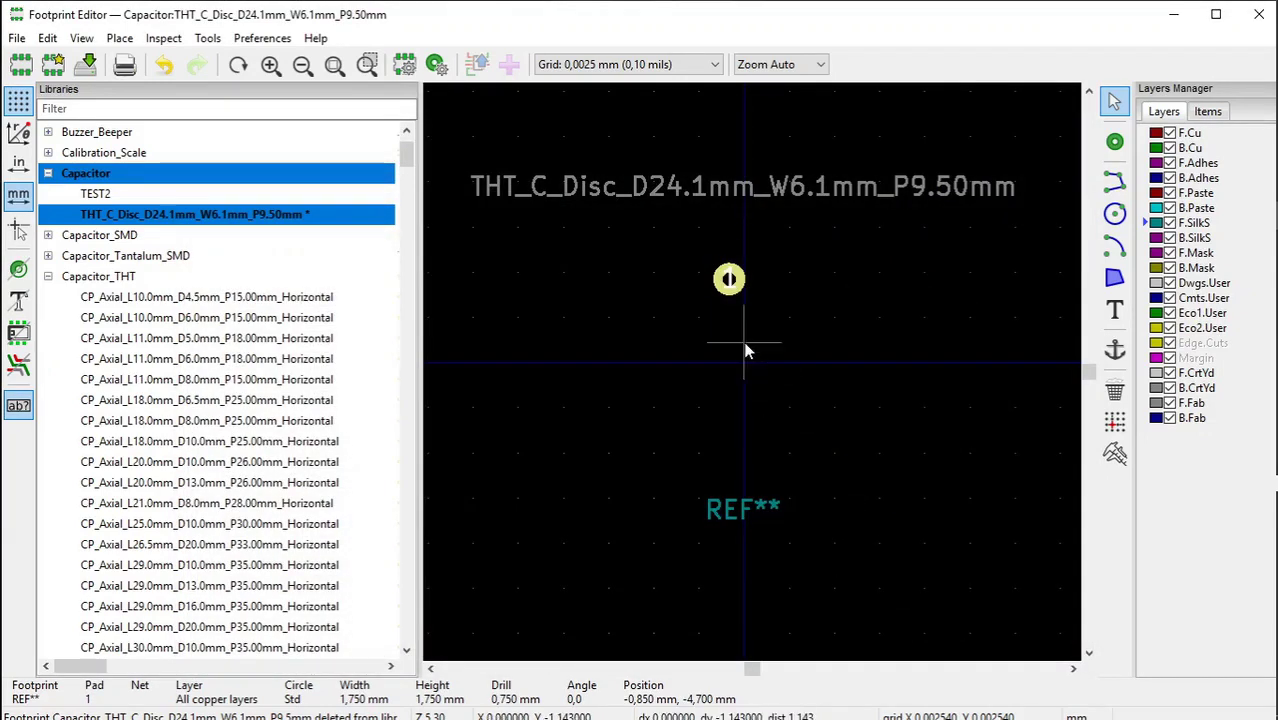
Duplicate pad 1 and place the copy below the origin at about X 0.95 mm, Y 4.34 mm.
{"action": "left_click", "coordinate": [729, 281]}
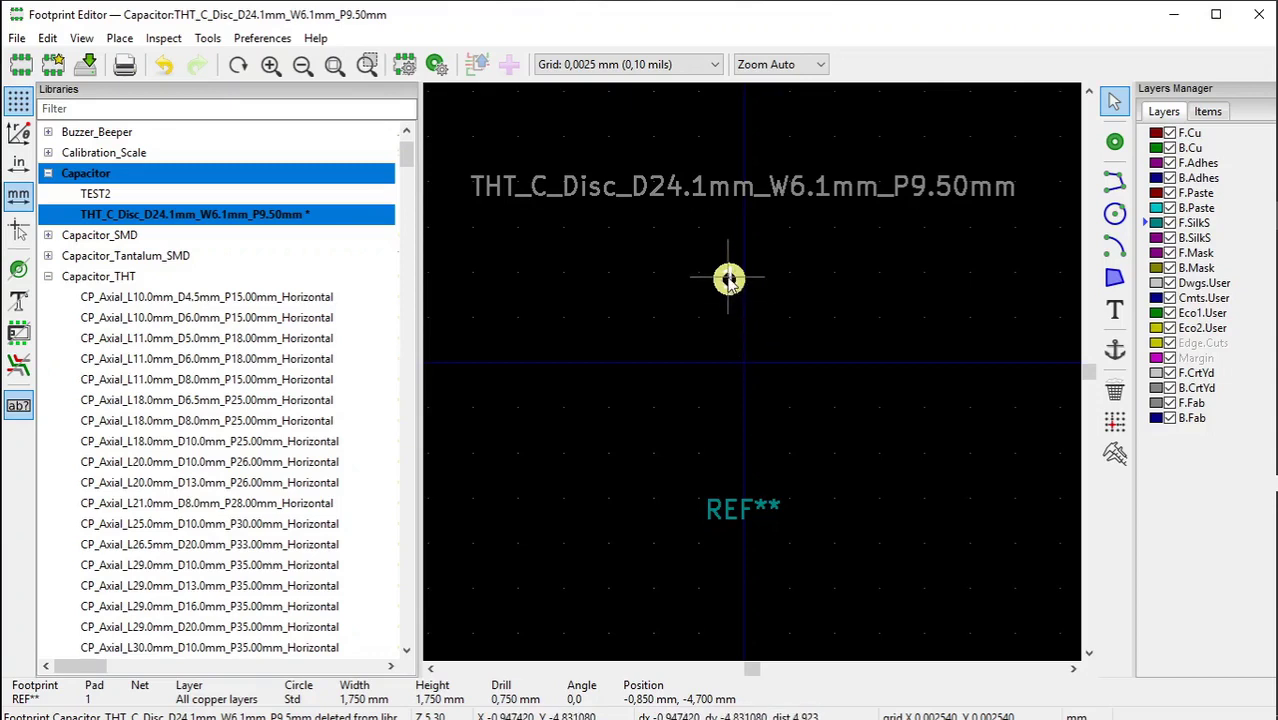
{"action": "right_click", "coordinate": [729, 281]}
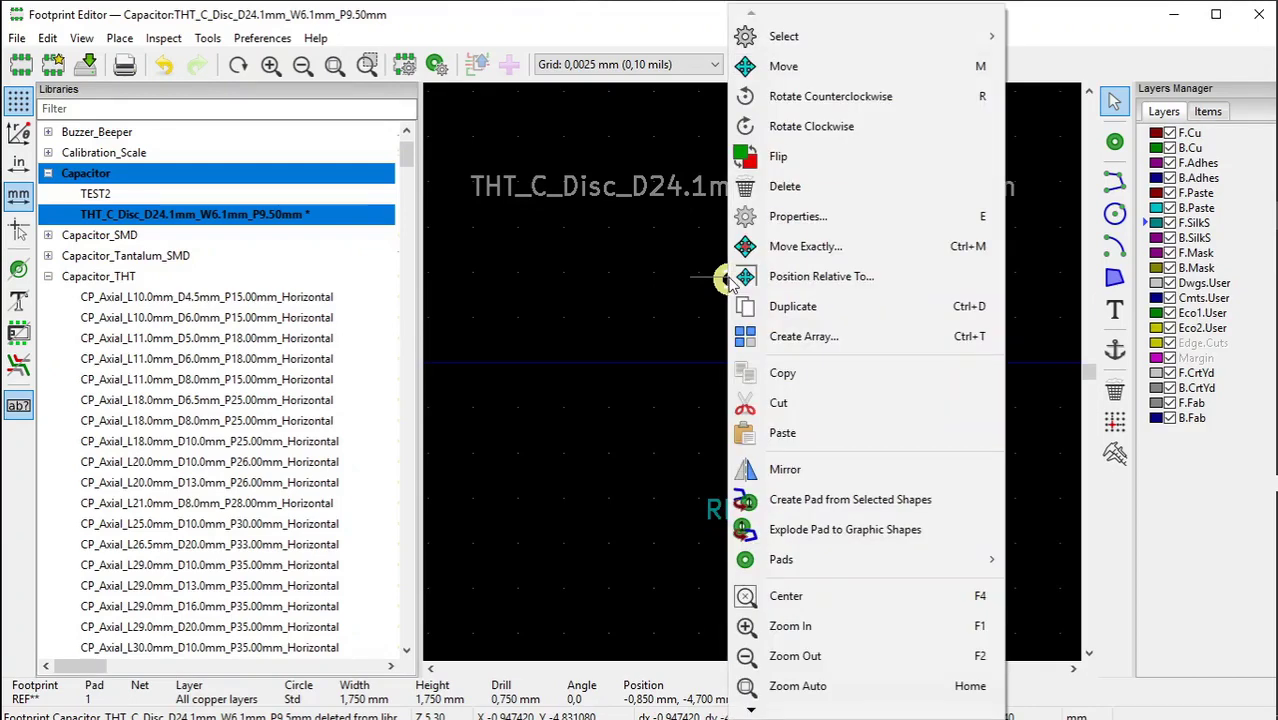
{"action": "left_click", "coordinate": [757, 306]}
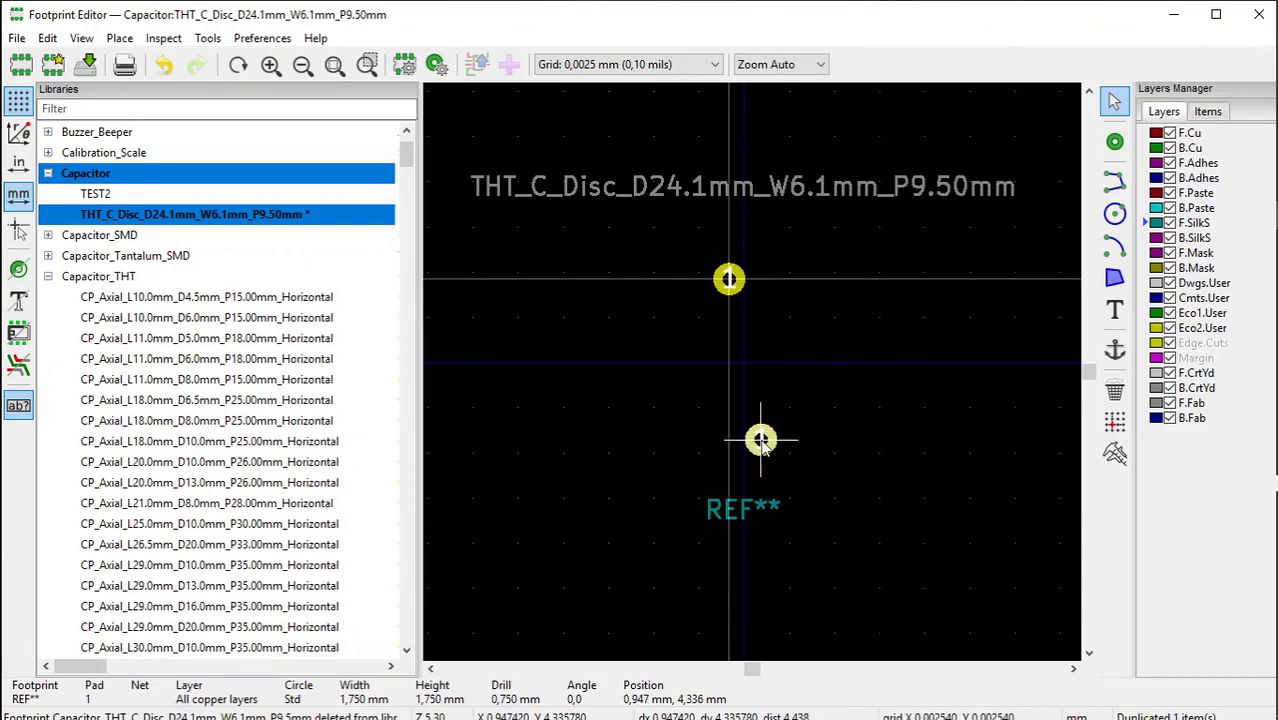
{"action": "left_click", "coordinate": [760, 441]}
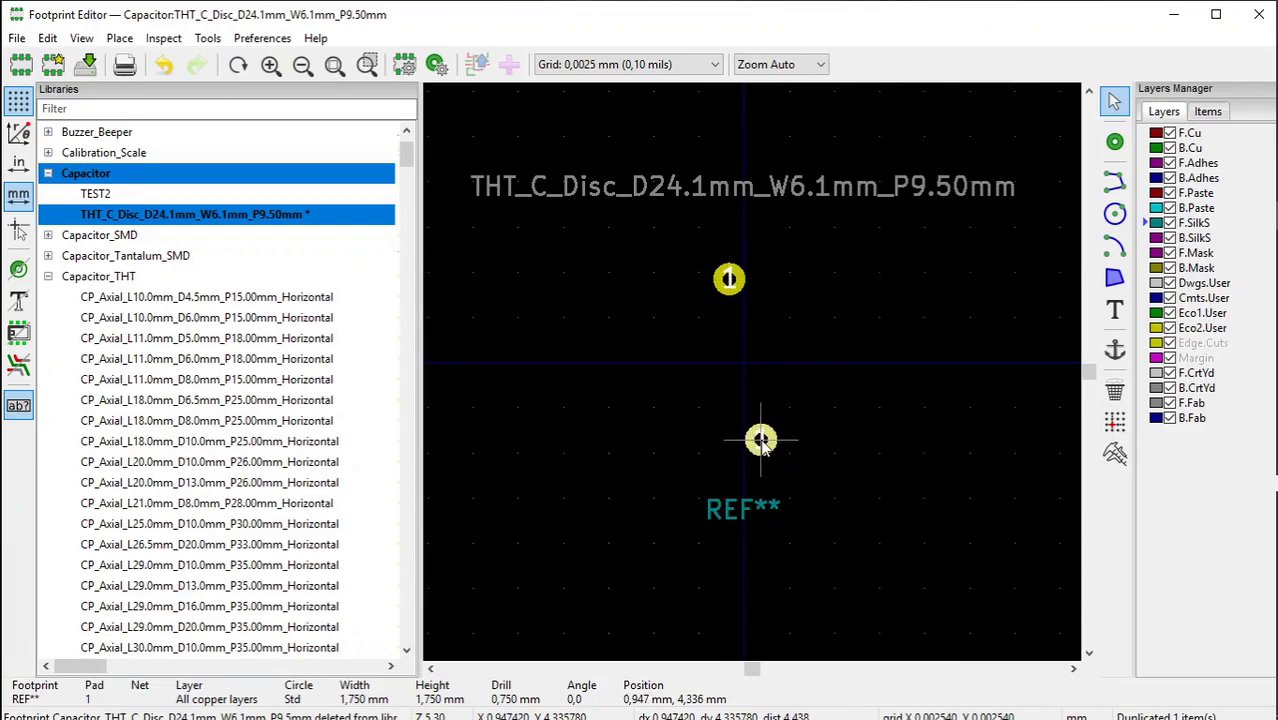
Renumber the duplicated pad below the origin as 2 and set its X position to 0.85 mm.
{"action": "right_click", "coordinate": [762, 445]}
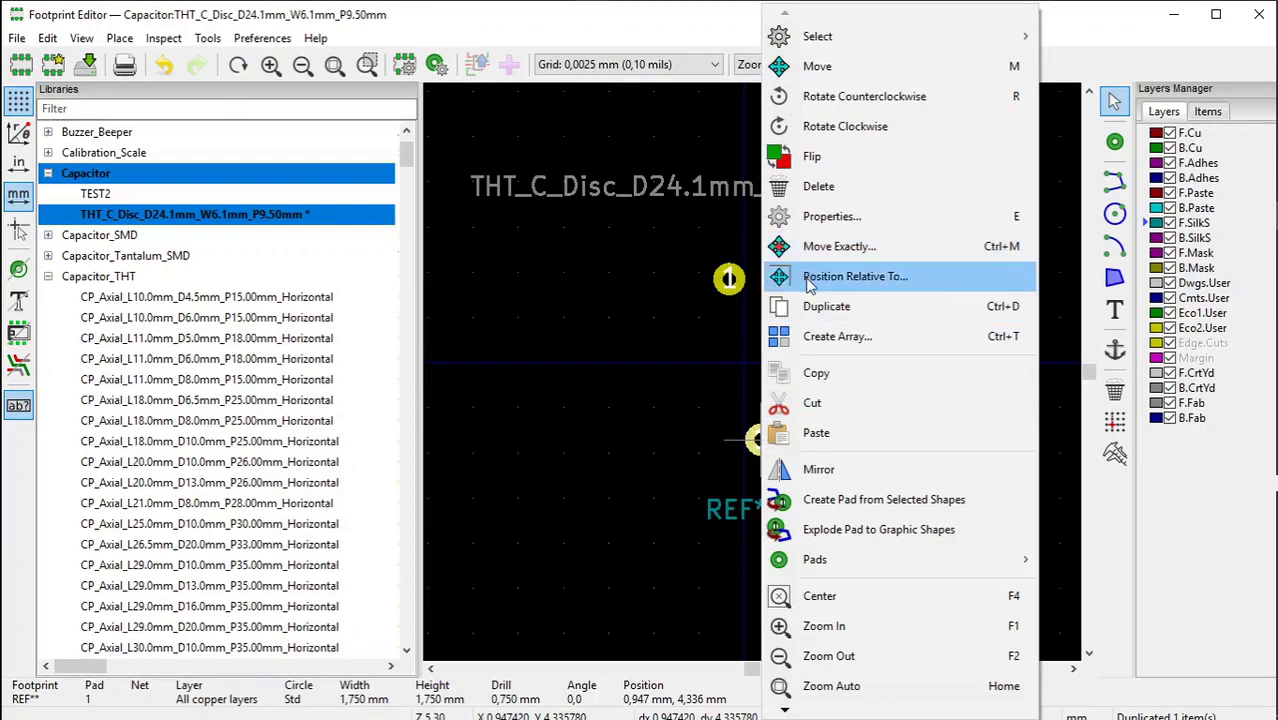
{"action": "left_click", "coordinate": [805, 220]}
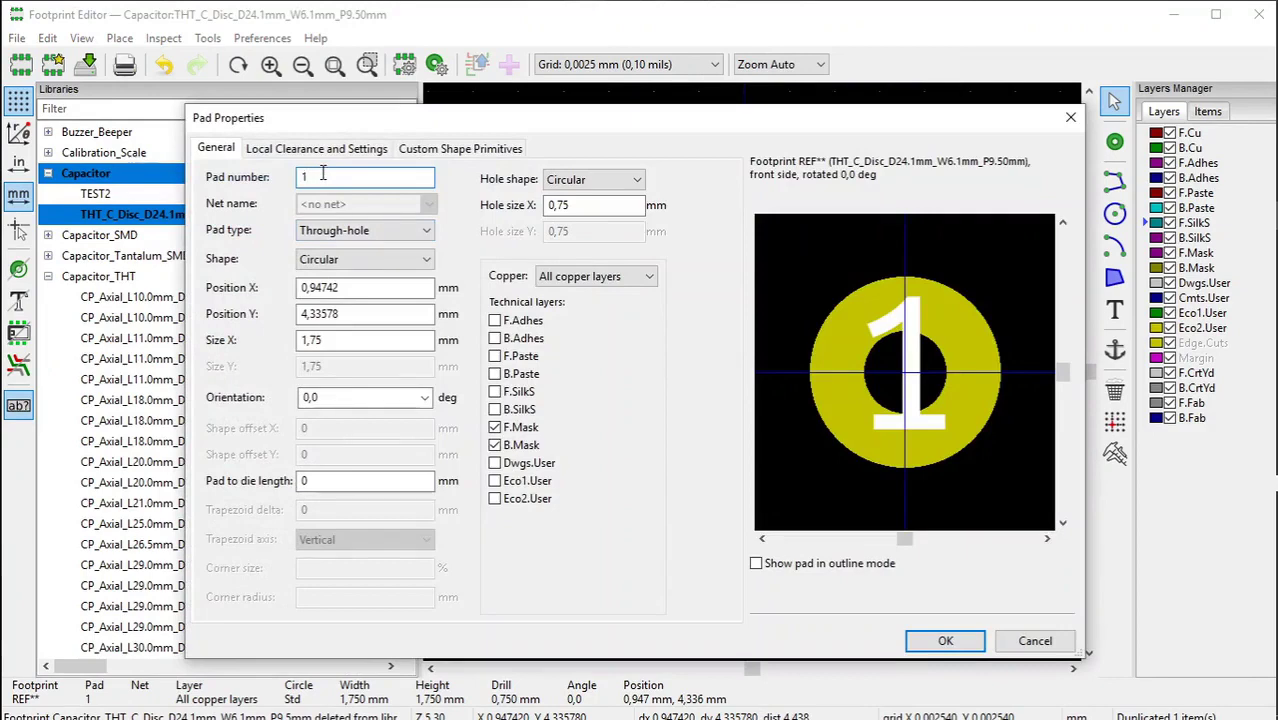
{"action": "key", "text": "BackSpace"}
{"action": "type", "text": "2"}
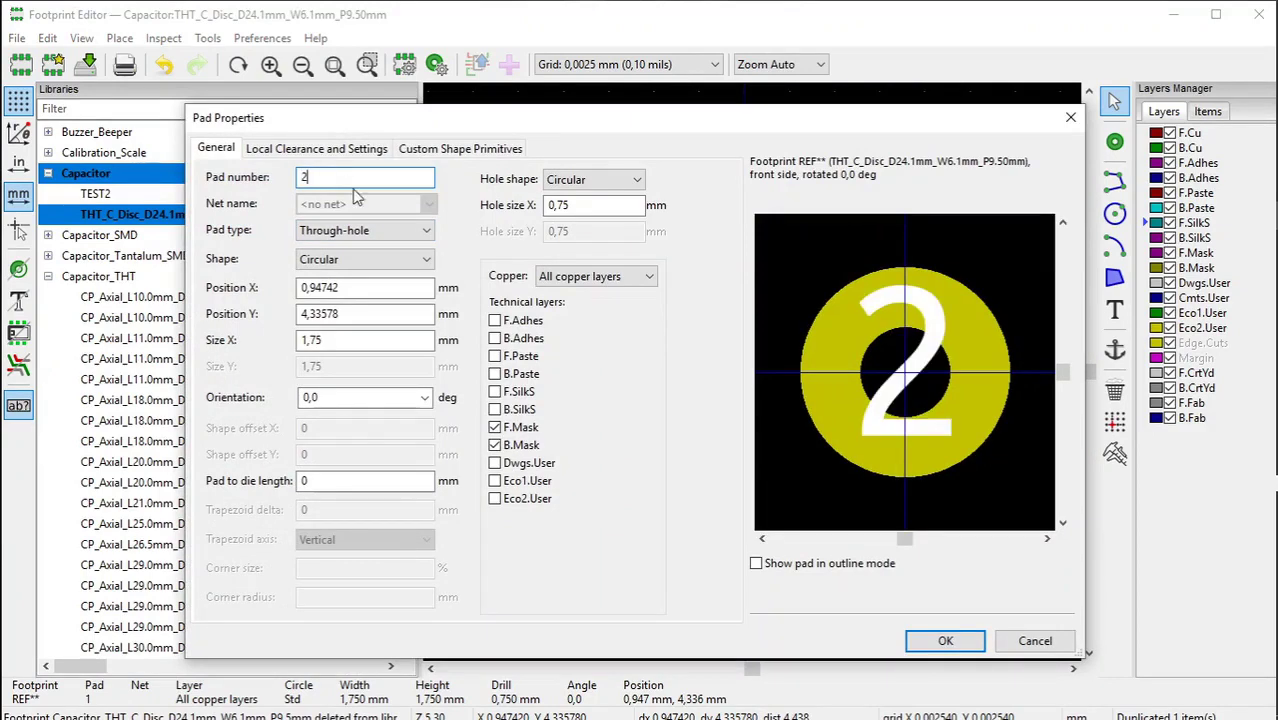
{"action": "left_click", "coordinate": [347, 287]}
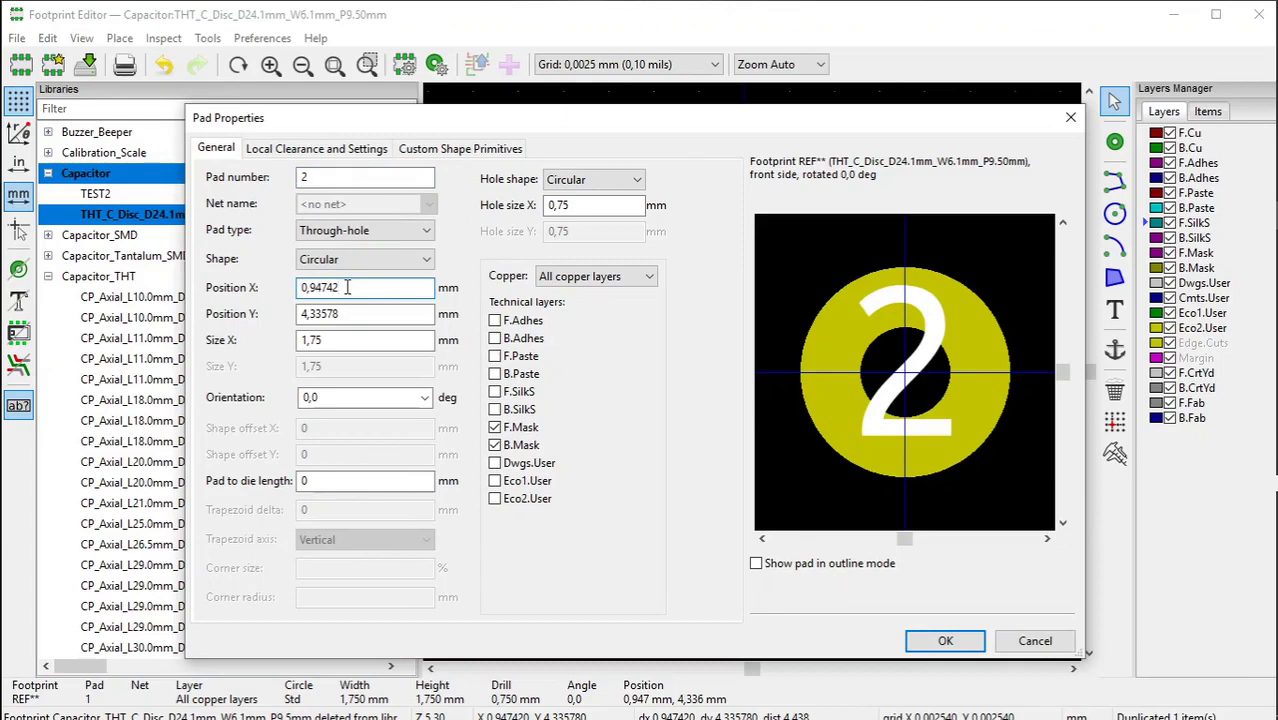
{"action": "key", "text": "BackSpace"}
{"action": "key", "text": "BackSpace"}
{"action": "key", "text": "BackSpace"}
{"action": "key", "text": "BackSpace"}
{"action": "key", "text": "BackSpace"}
{"action": "type", "text": "85"}
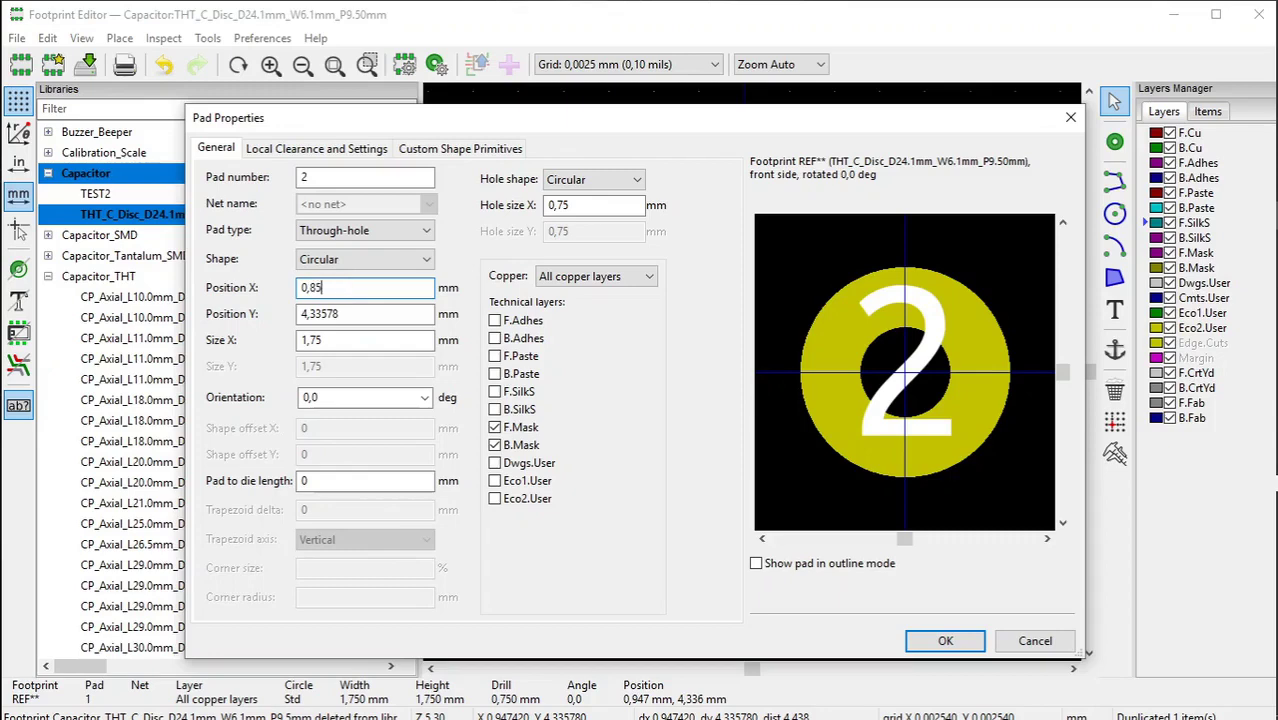
Set pad 2's Y position to 4.75 mm and apply the pad properties.
{"action": "left_click", "coordinate": [340, 314]}
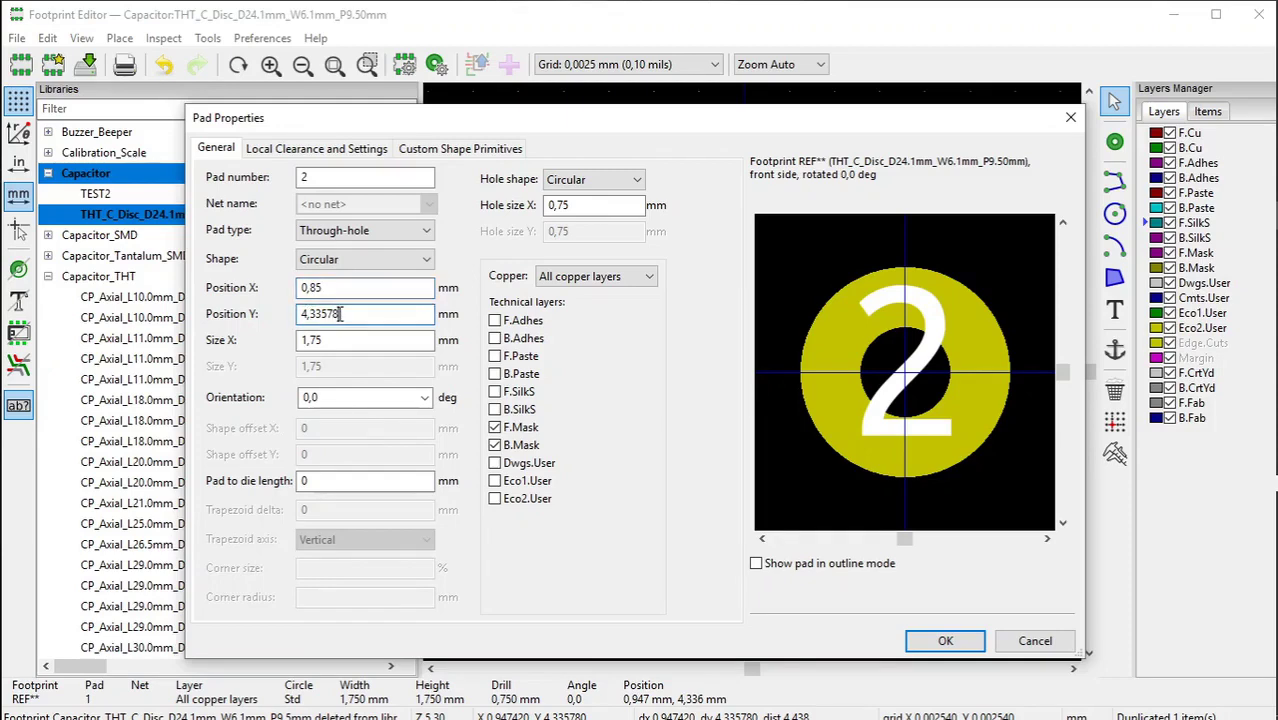
{"action": "key", "text": "BackSpace"}
{"action": "key", "text": "BackSpace"}
{"action": "key", "text": "BackSpace"}
{"action": "key", "text": "BackSpace"}
{"action": "key", "text": "BackSpace"}
{"action": "type", "text": "75"}
{"action": "left_click", "coordinate": [922, 645]}
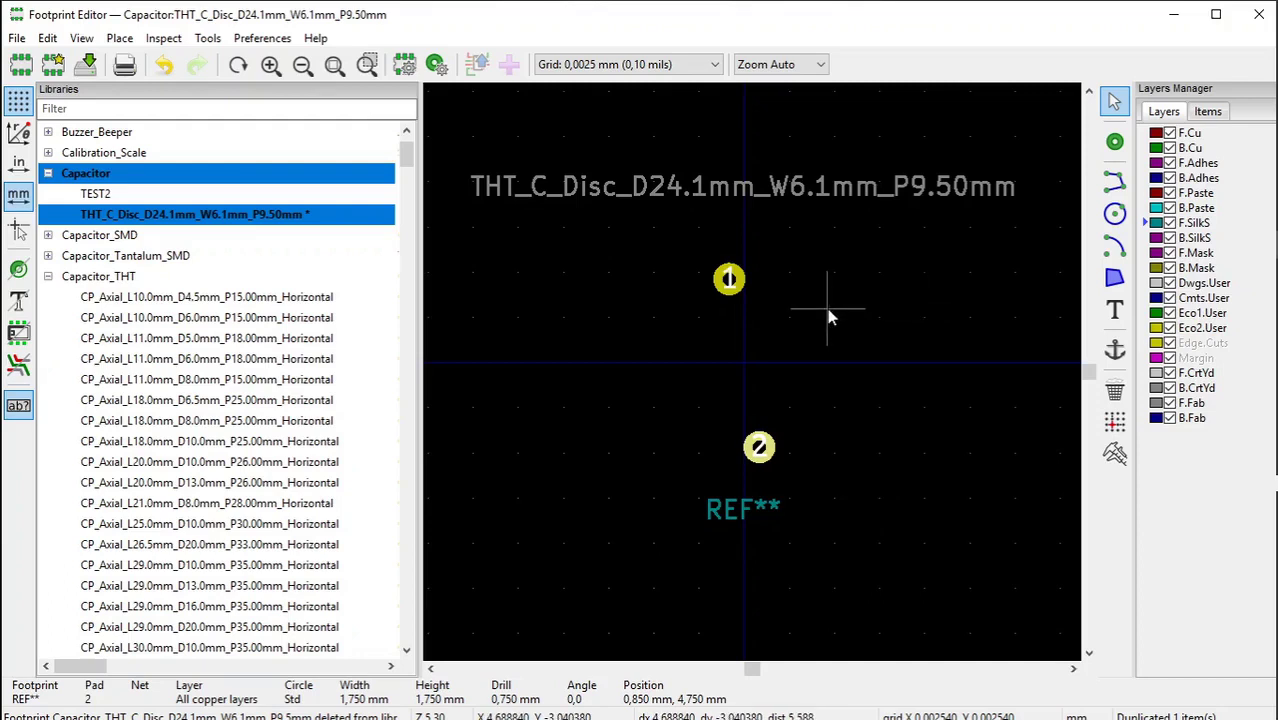
Correct pad 1's Y position to -4.75 mm and save the footprint.
{"action": "left_click", "coordinate": [729, 281]}
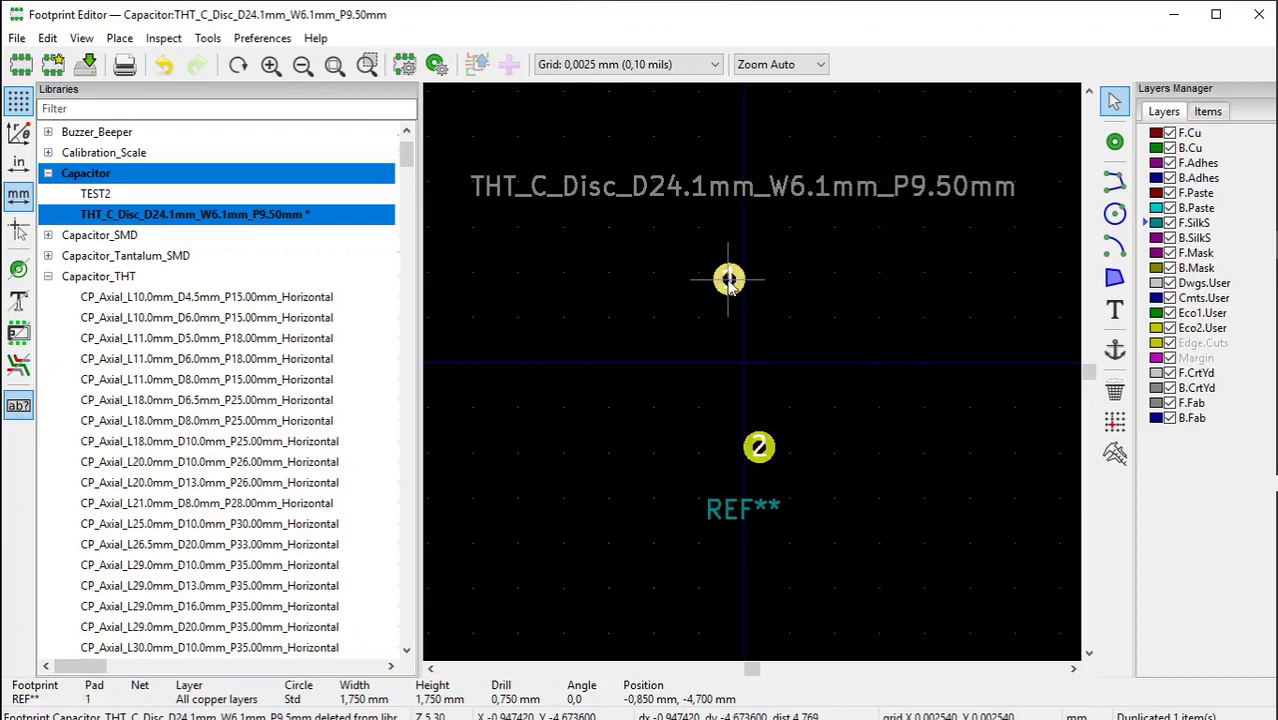
{"action": "right_click", "coordinate": [729, 282]}
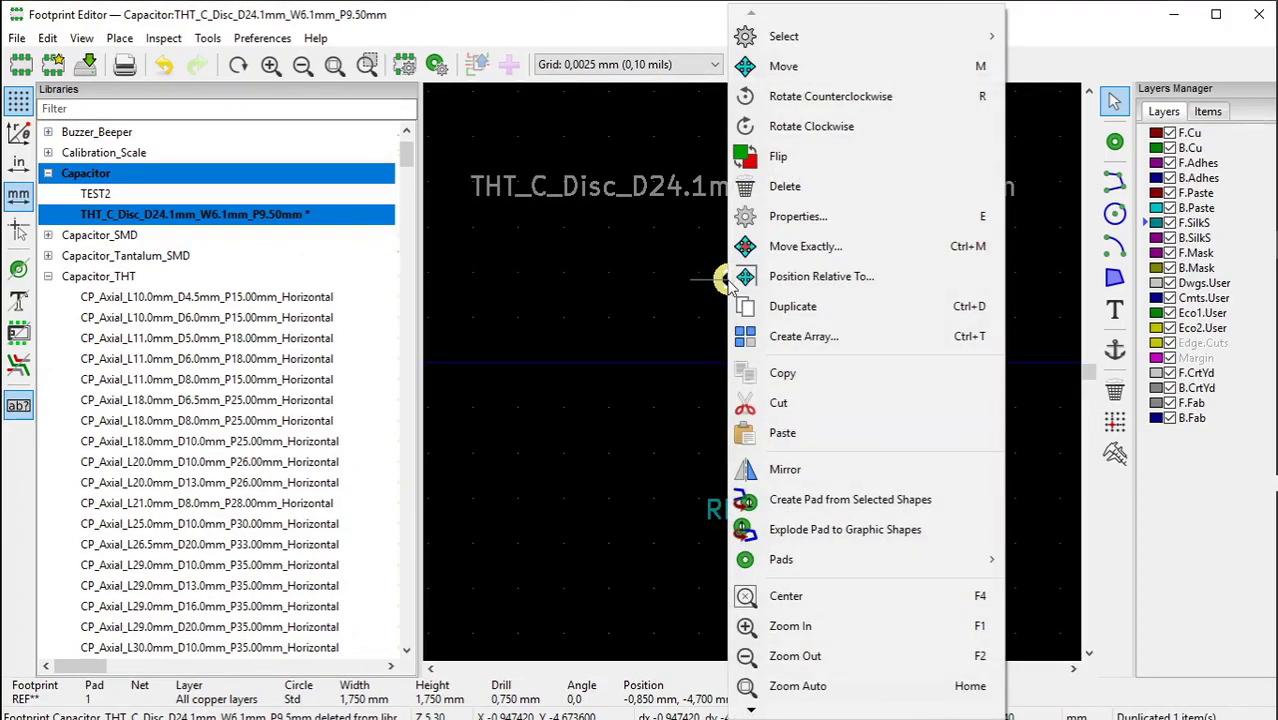
{"action": "left_click", "coordinate": [778, 219]}
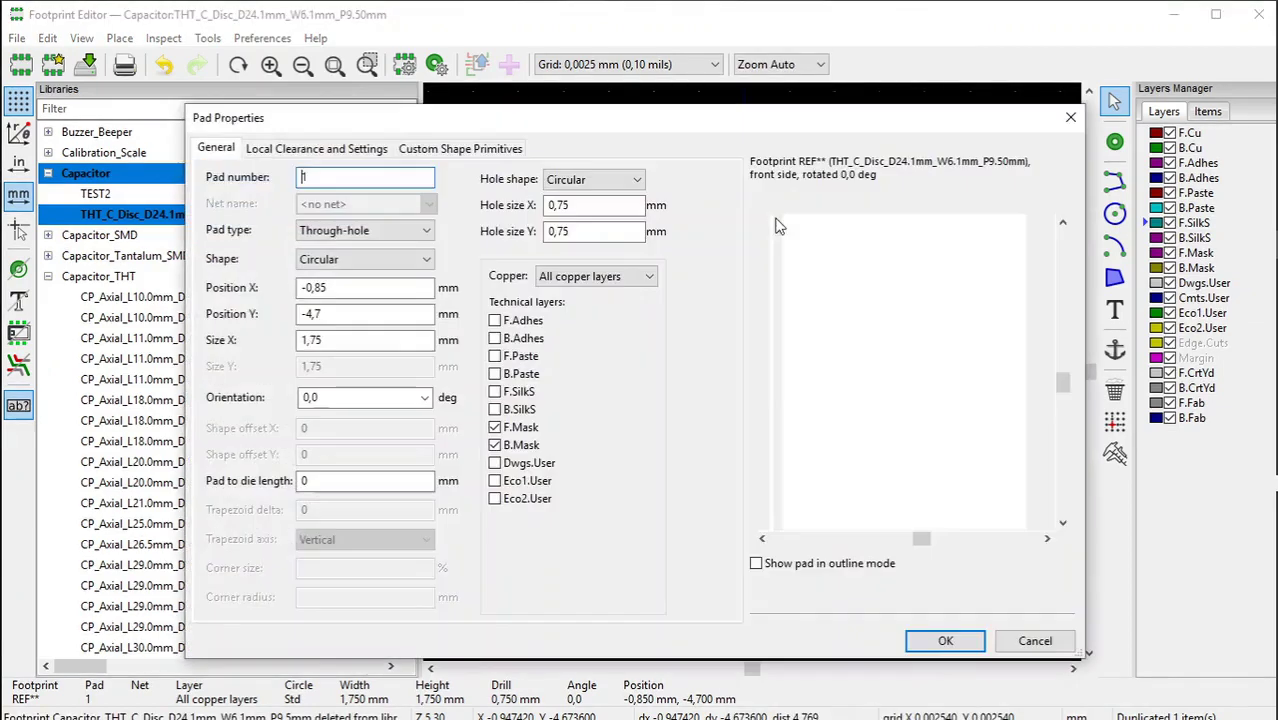
{"action": "left_click", "coordinate": [338, 314]}
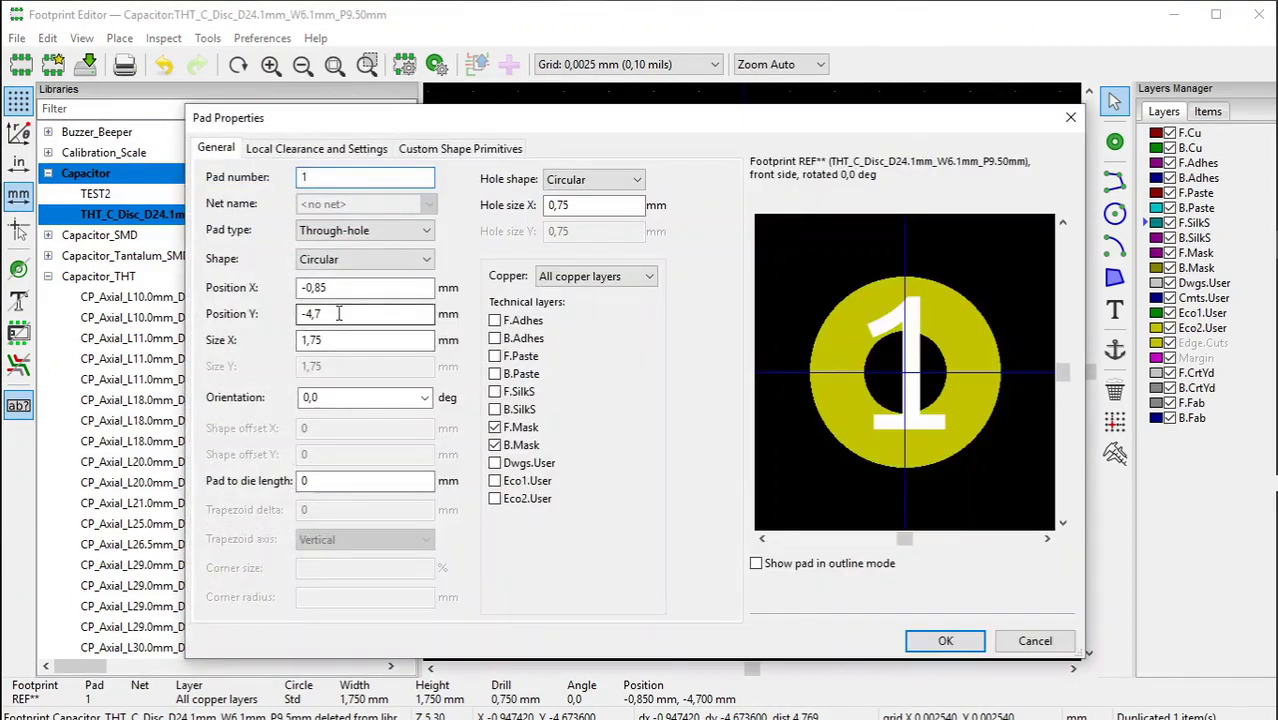
{"action": "type", "text": "5"}
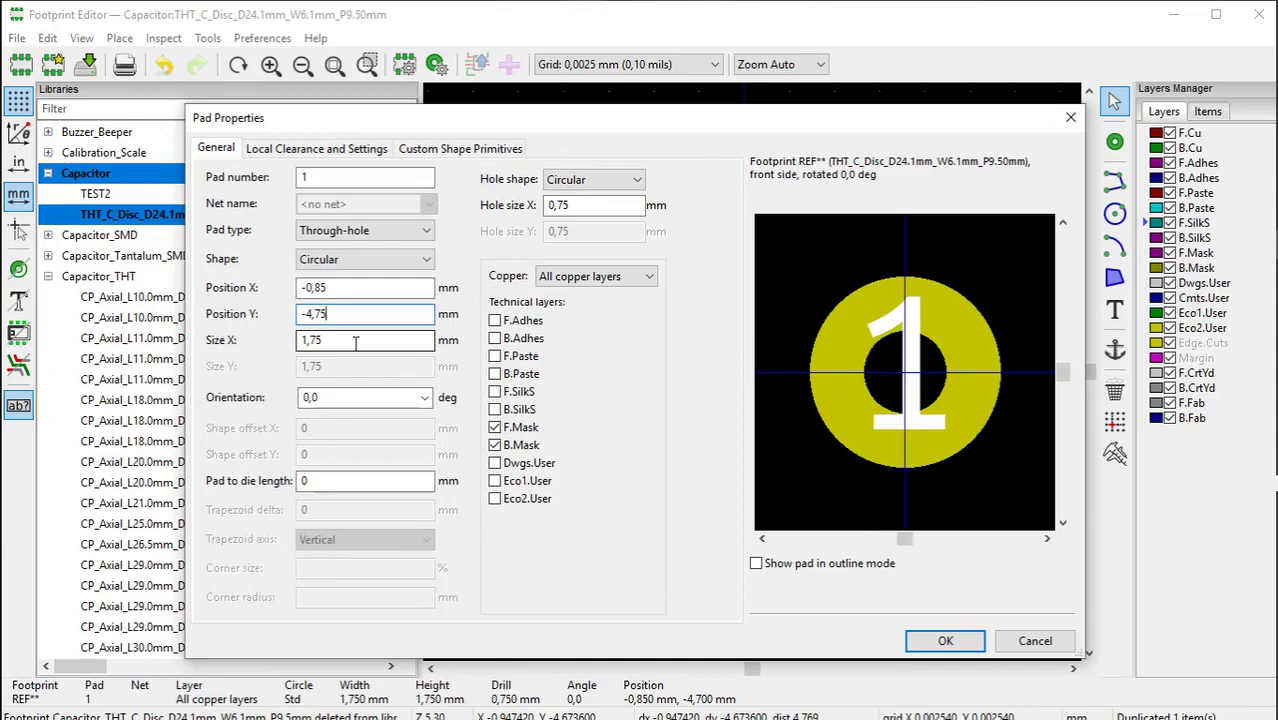
{"action": "left_click", "coordinate": [946, 643]}
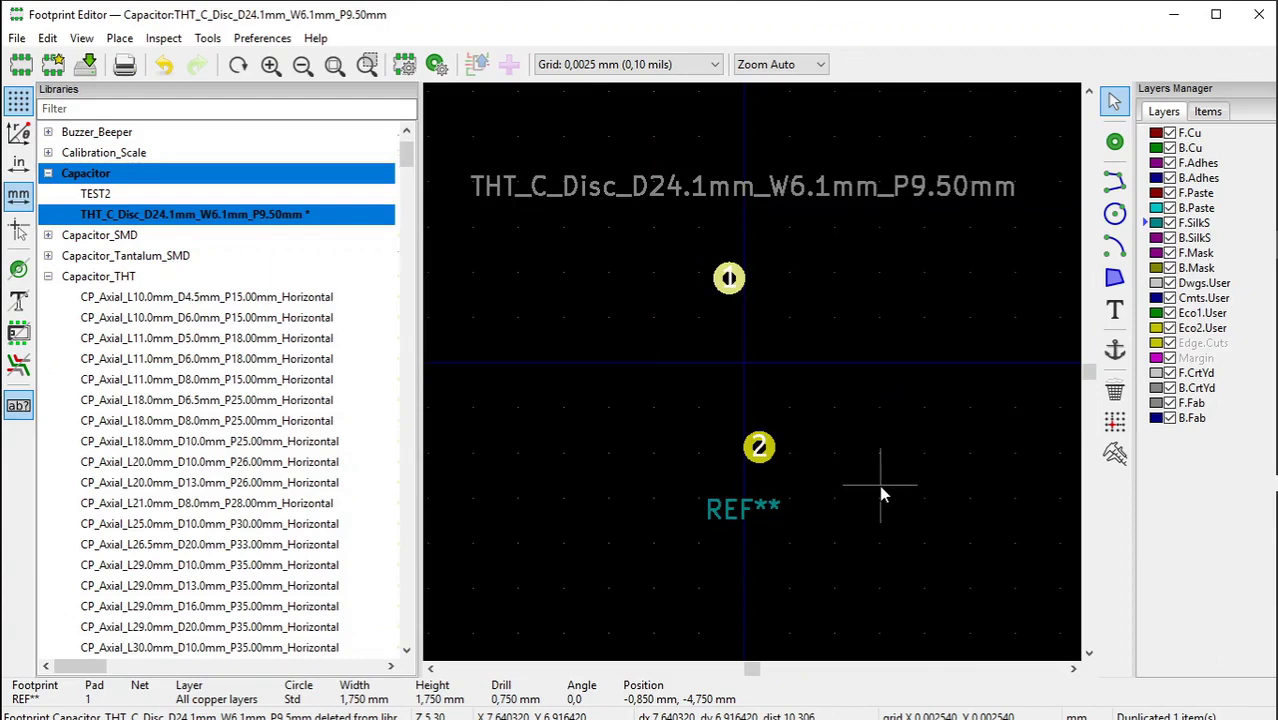
{"action": "mouse_move", "coordinate": [1275, 375]}
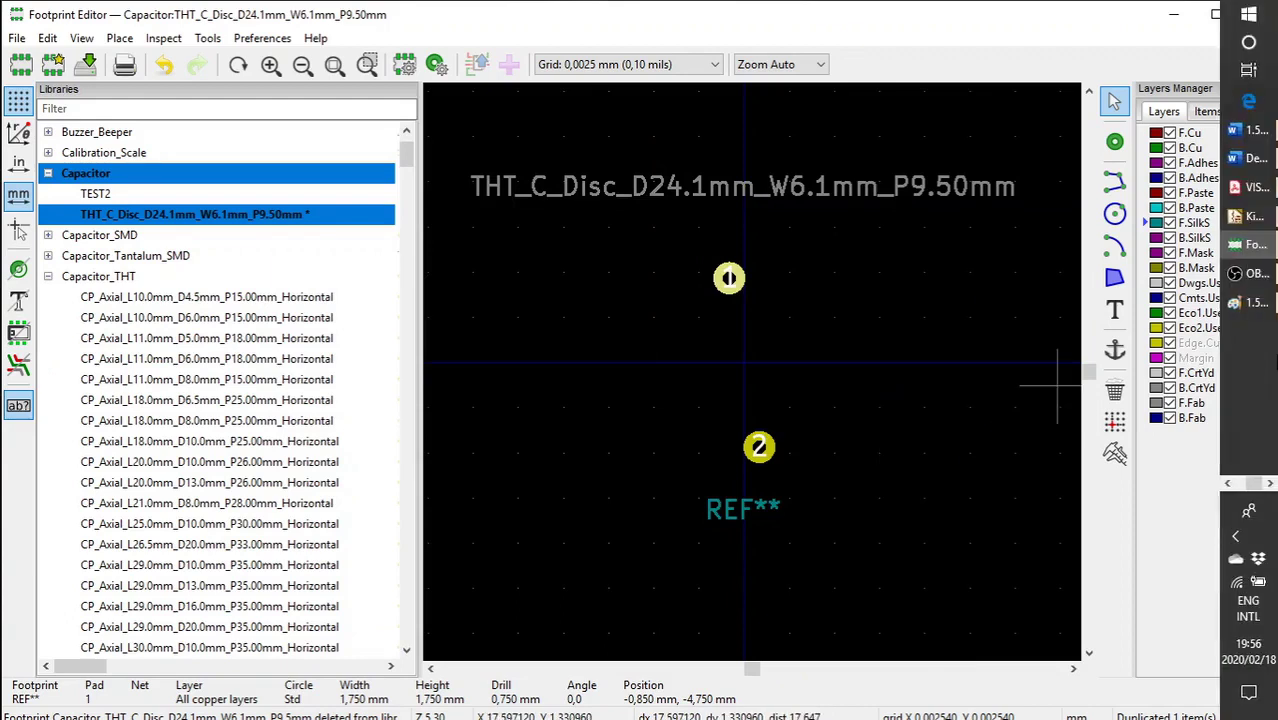
{"action": "key", "text": "ctrl+s"}
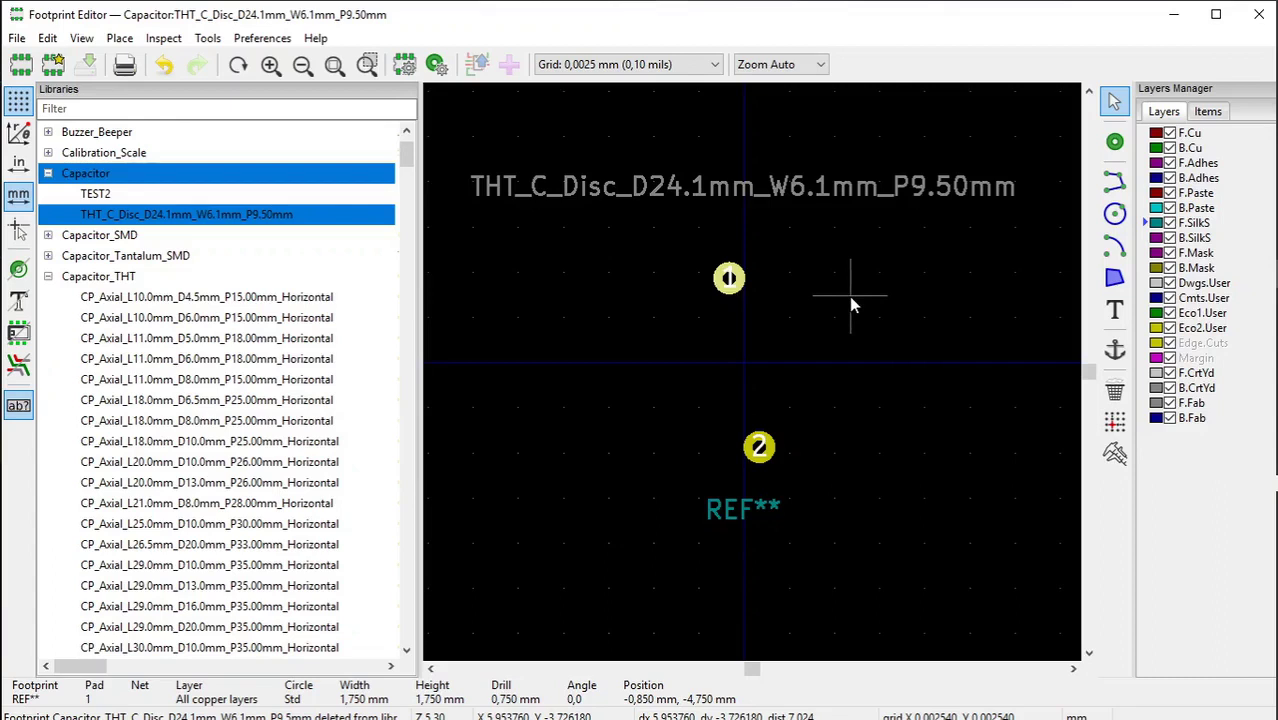
Duplicate pad 1 and place the copy beside it at about X 1.00 mm, Y -4.67 mm.
{"action": "right_click", "coordinate": [731, 282]}
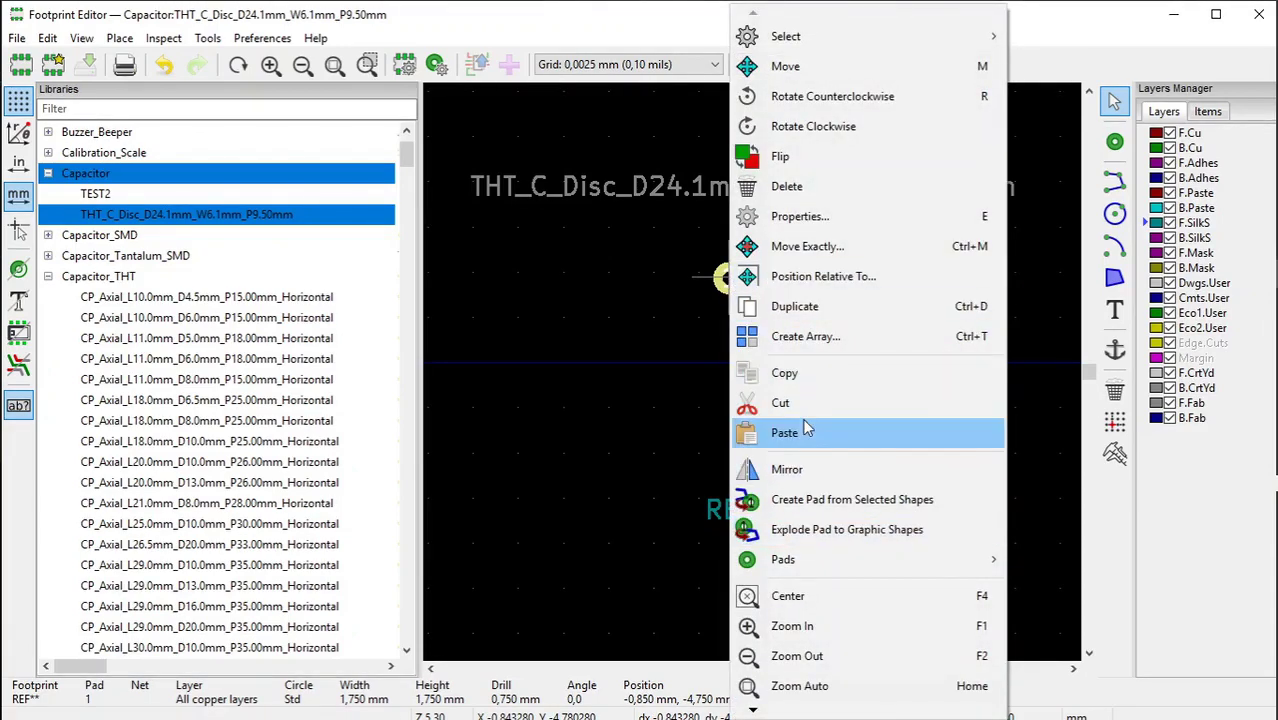
{"action": "left_click", "coordinate": [800, 306]}
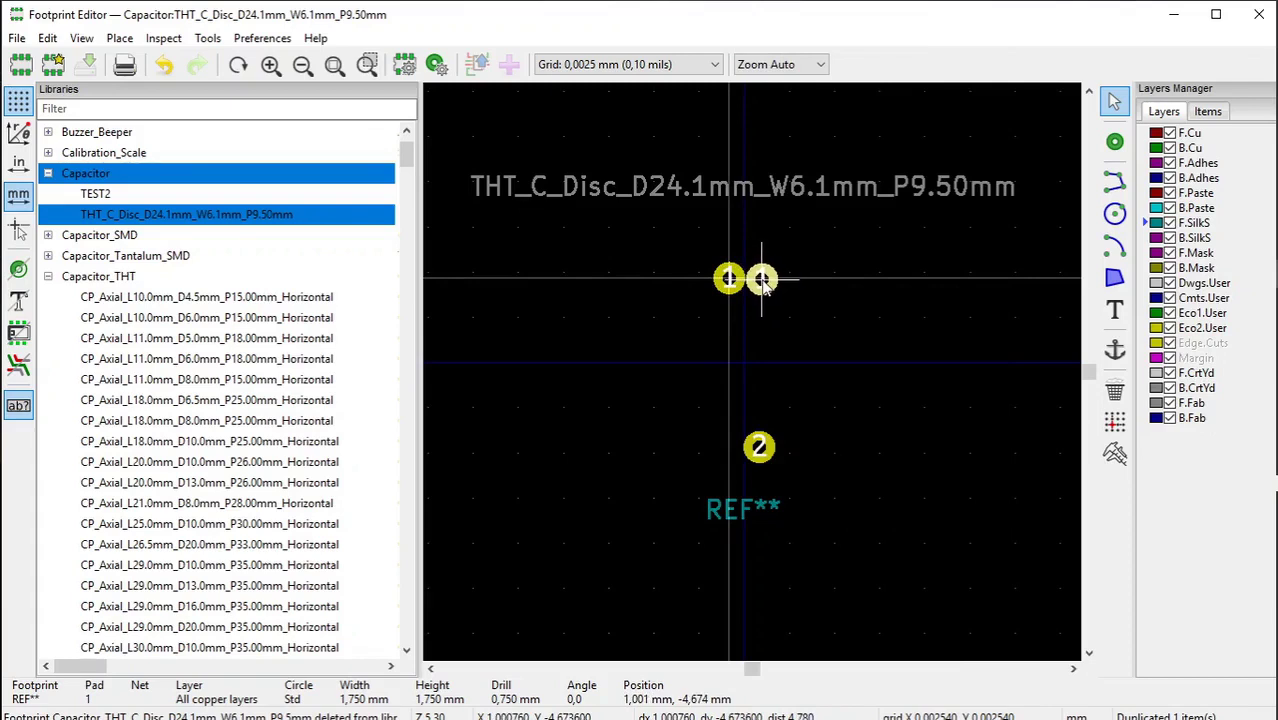
{"action": "left_click", "coordinate": [762, 281]}
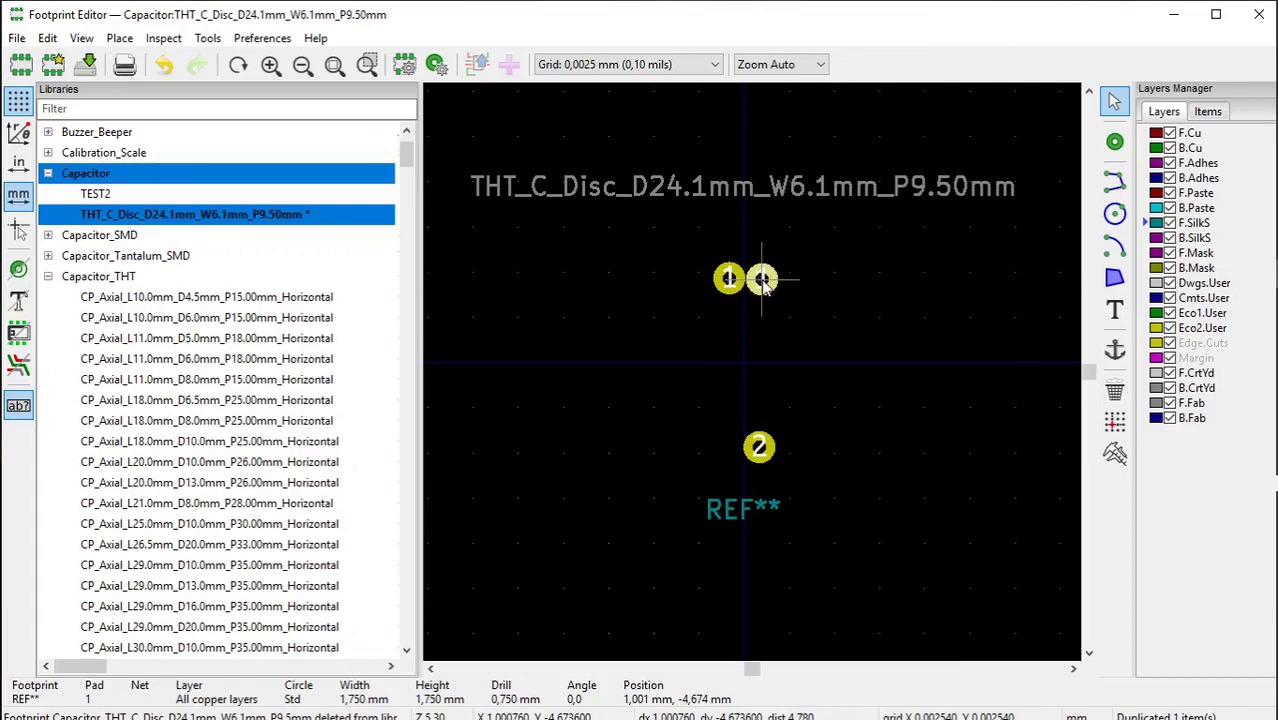
Renumber the duplicated pad beside pad 1 as 3.
{"action": "right_click", "coordinate": [763, 284]}
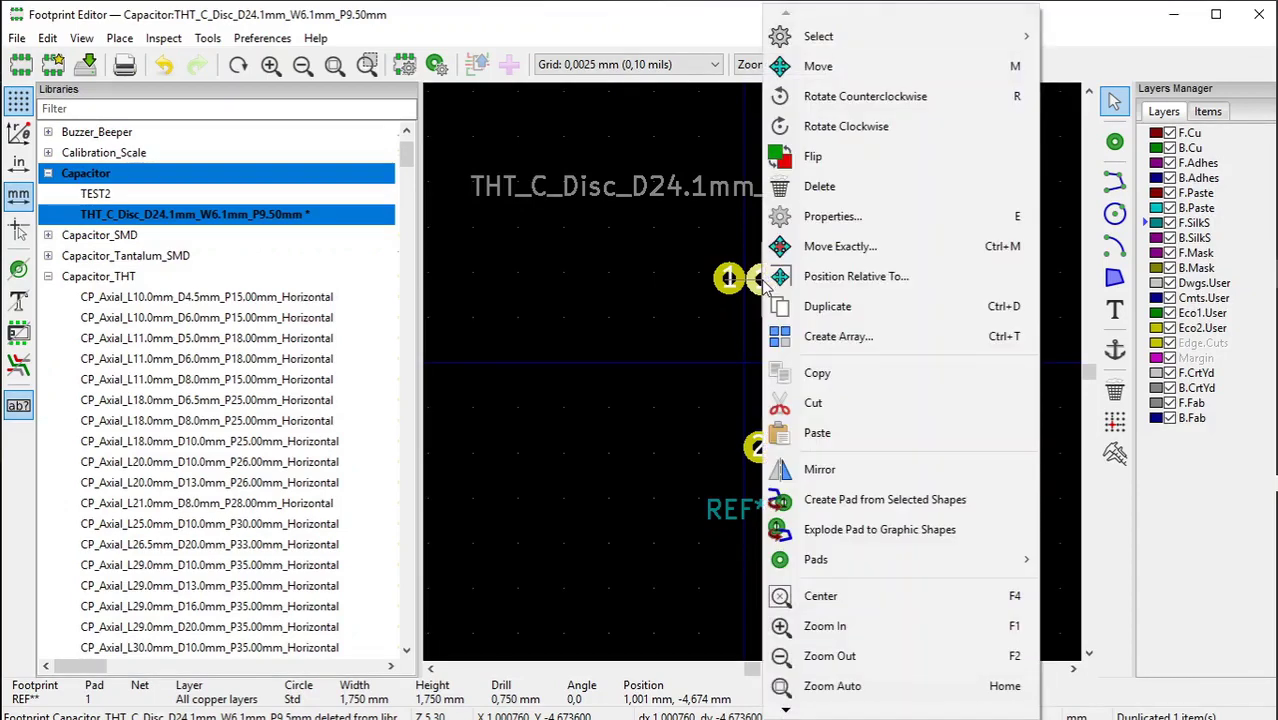
{"action": "left_click", "coordinate": [814, 213]}
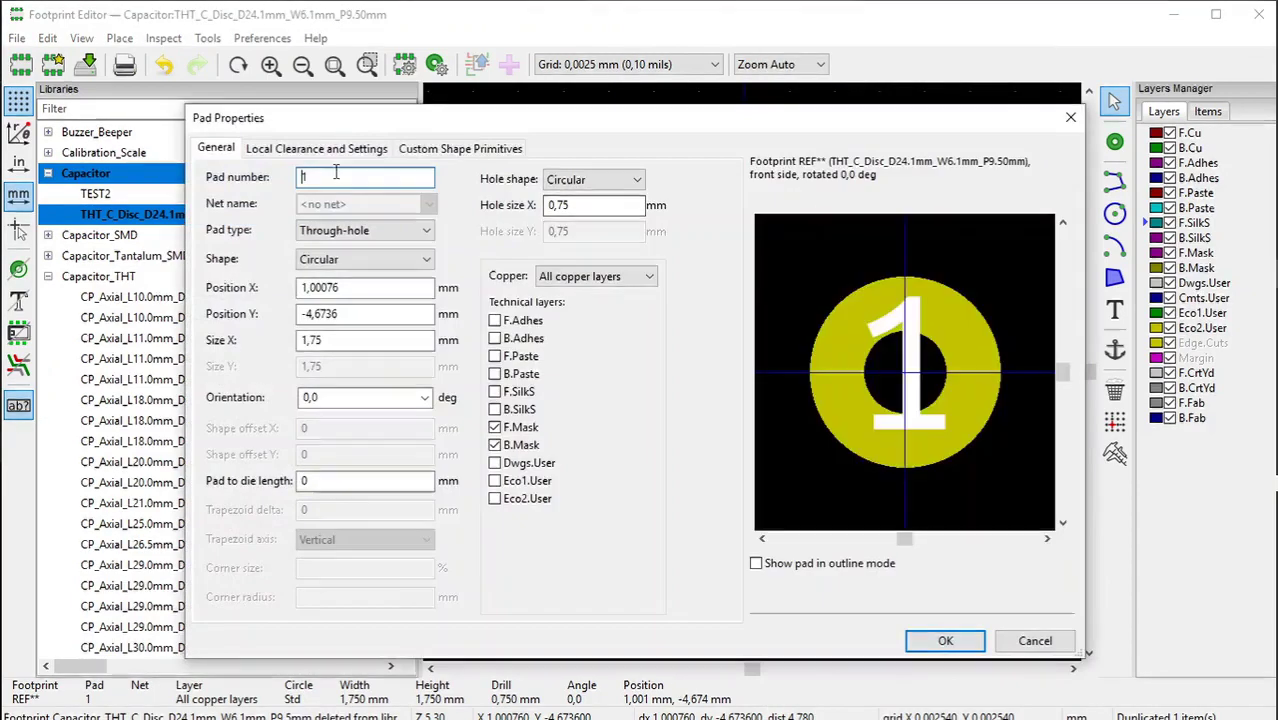
{"action": "left_click", "coordinate": [330, 176]}
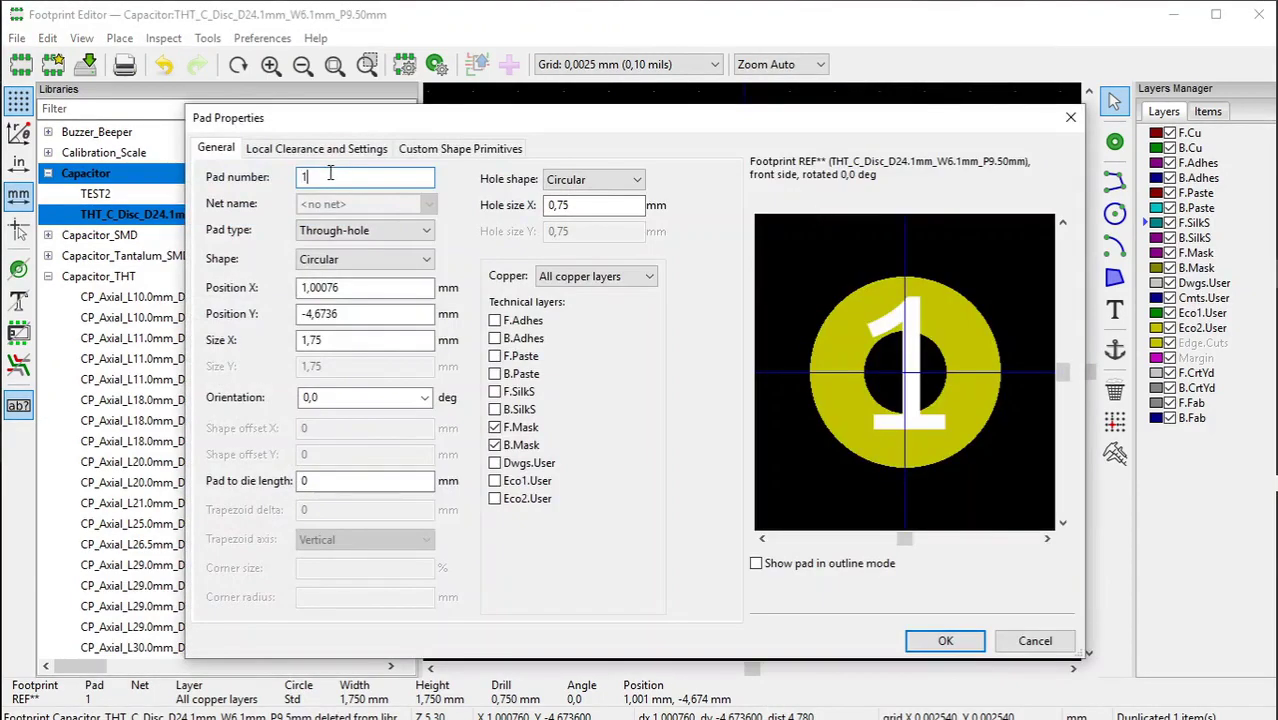
{"action": "key", "text": "BackSpace"}
{"action": "type", "text": "3"}
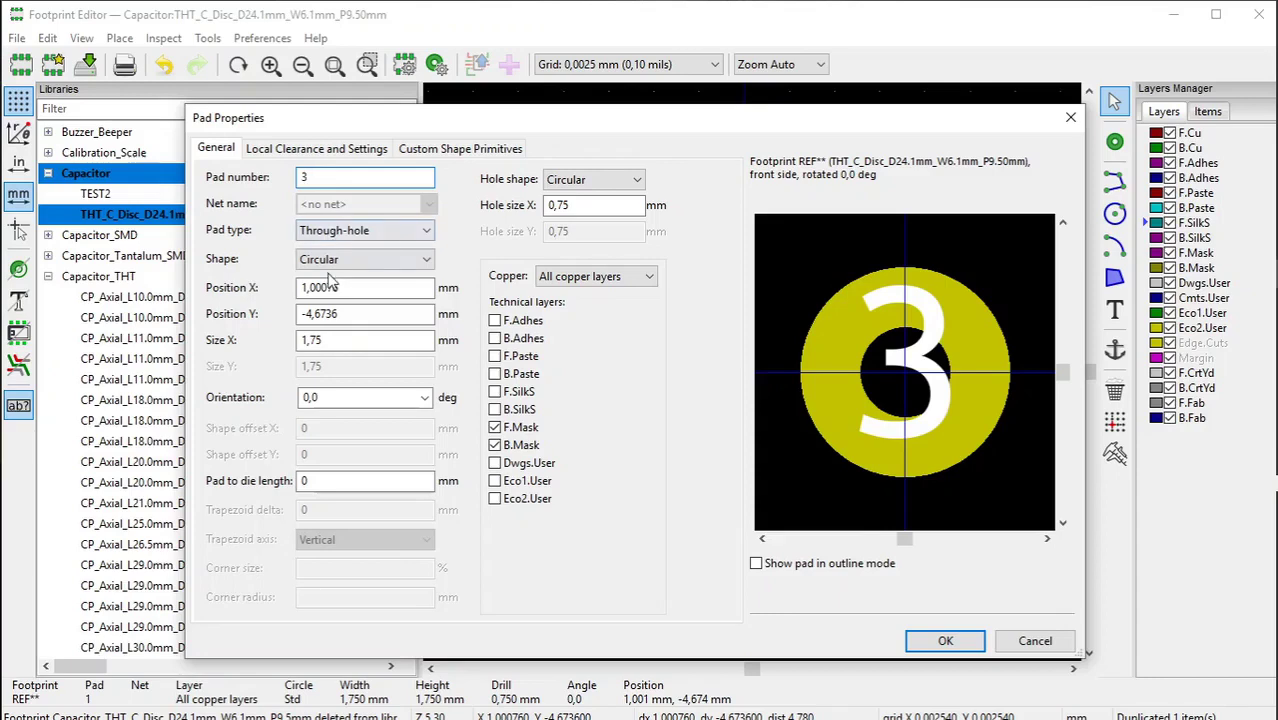
Set pad 3's X position to 0.85 mm.
{"action": "left_click", "coordinate": [306, 287]}
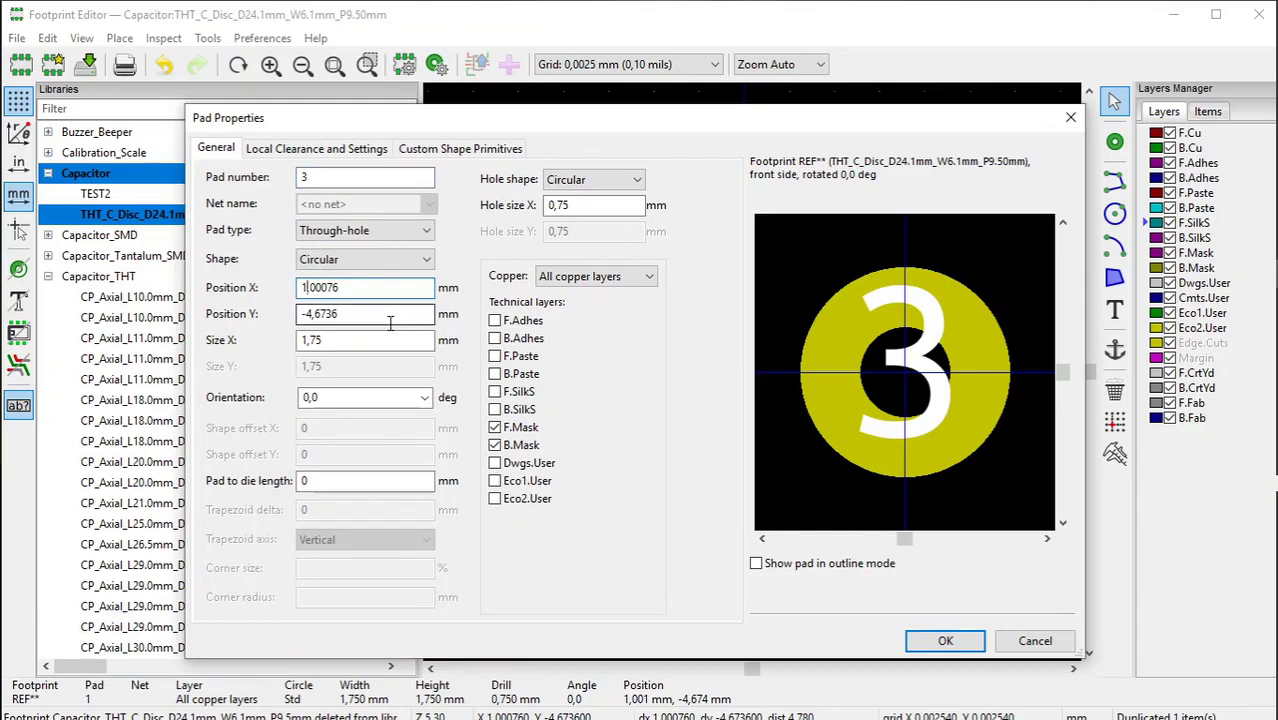
{"action": "key", "text": "BackSpace"}
{"action": "type", "text": "0"}
{"action": "key", "text": "BackSpace"}
{"action": "key", "text": "BackSpace"}
{"action": "key", "text": "BackSpace"}
{"action": "key", "text": "BackSpace"}
{"action": "key", "text": "BackSpace"}
{"action": "type", "text": "85"}
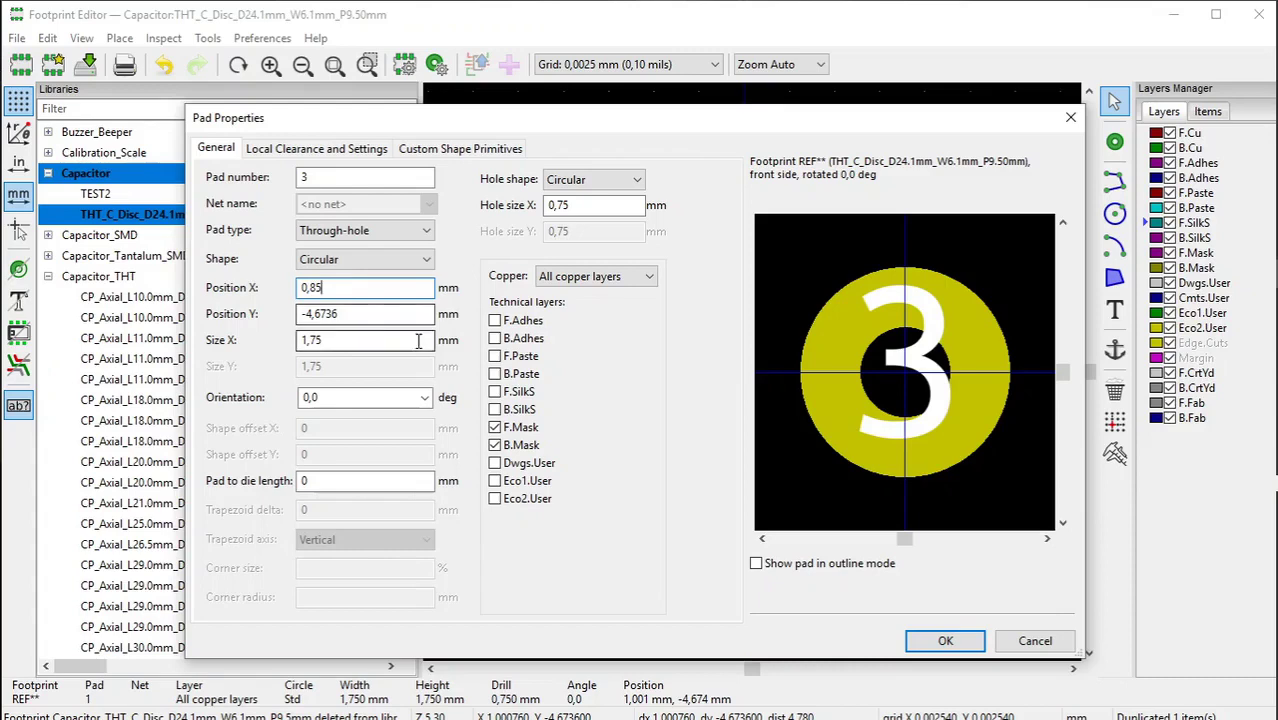
Set pad 3's Y position to -4.75 mm and apply the pad properties.
{"action": "left_click", "coordinate": [341, 314]}
{"action": "key", "text": "BackSpace"}
{"action": "key", "text": "BackSpace"}
{"action": "key", "text": "BackSpace"}
{"action": "key", "text": "BackSpace"}
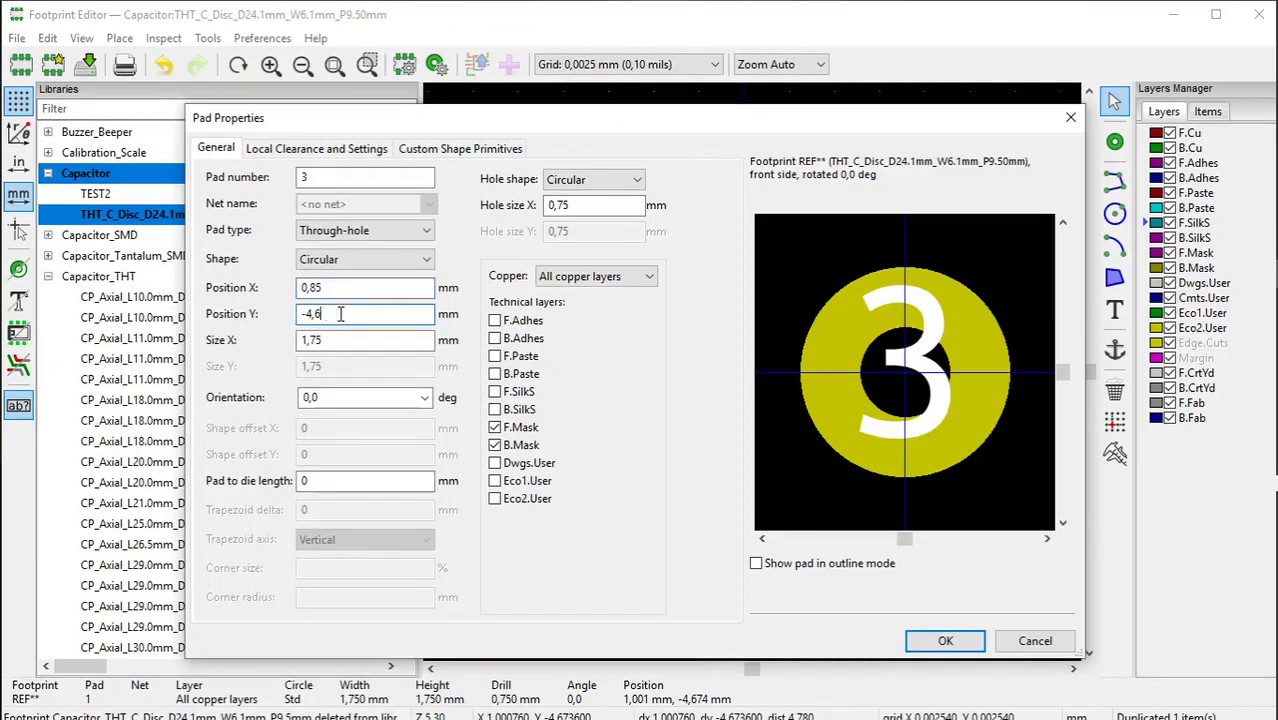
{"action": "type", "text": "75"}
{"action": "left_click", "coordinate": [940, 642]}
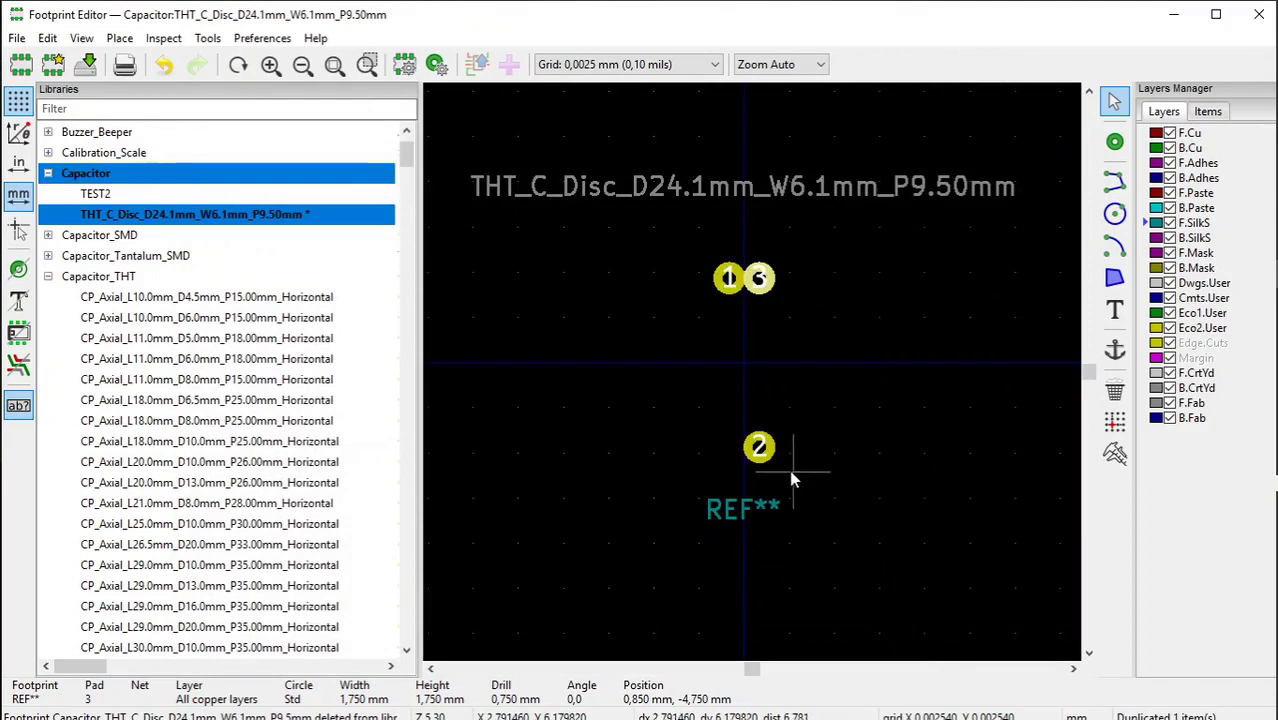
Duplicate pad 2 and place the copy beside it at about X -0.84 mm, Y 4.70 mm.
{"action": "left_click", "coordinate": [759, 450]}
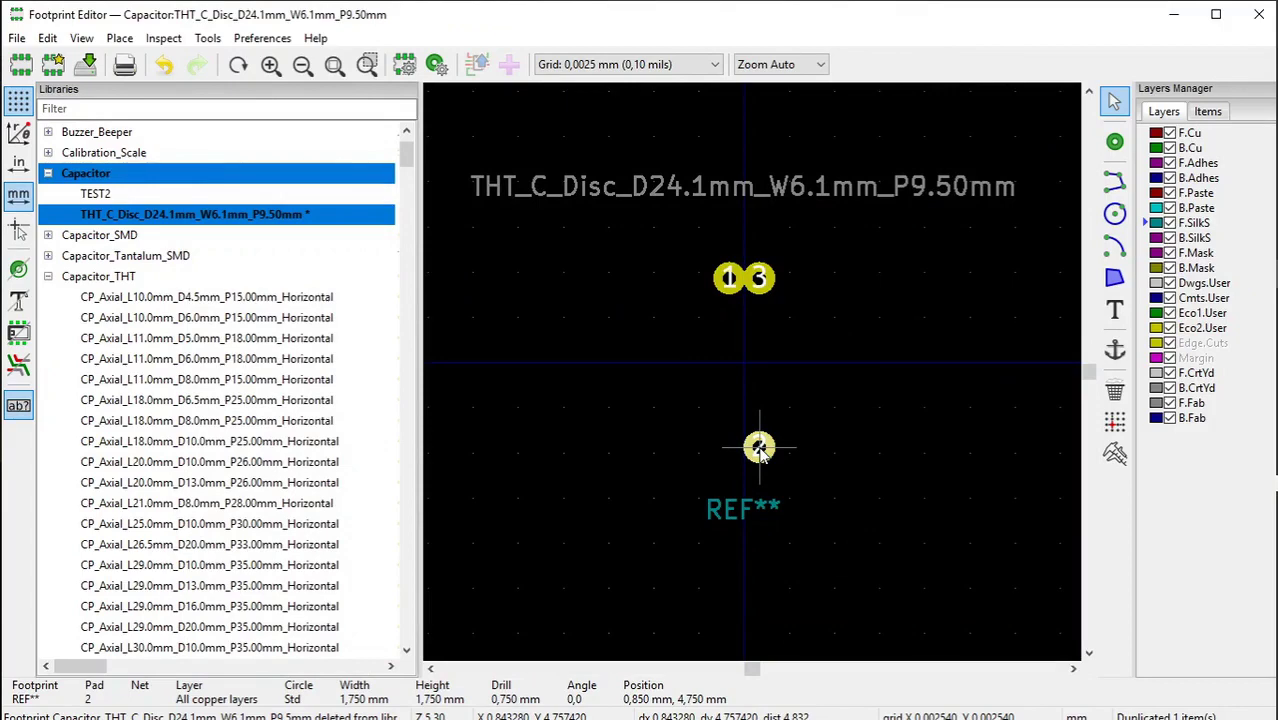
{"action": "right_click", "coordinate": [759, 450]}
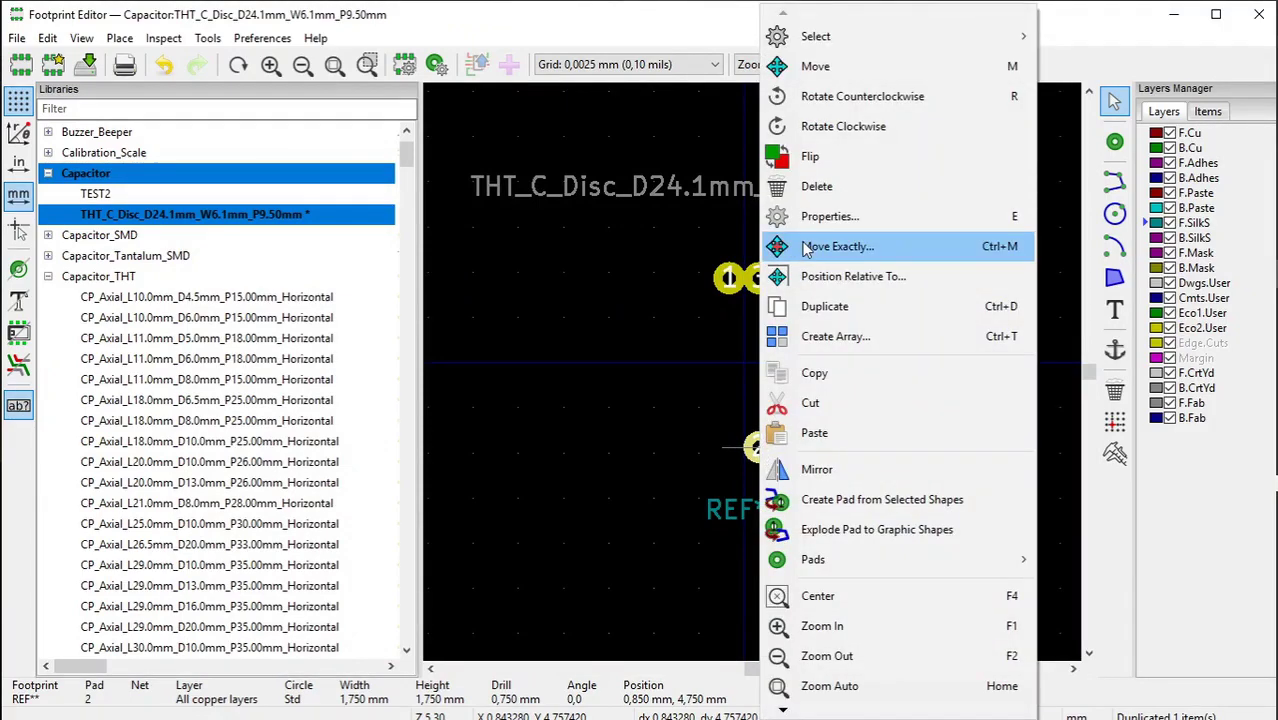
{"action": "left_click", "coordinate": [824, 306]}
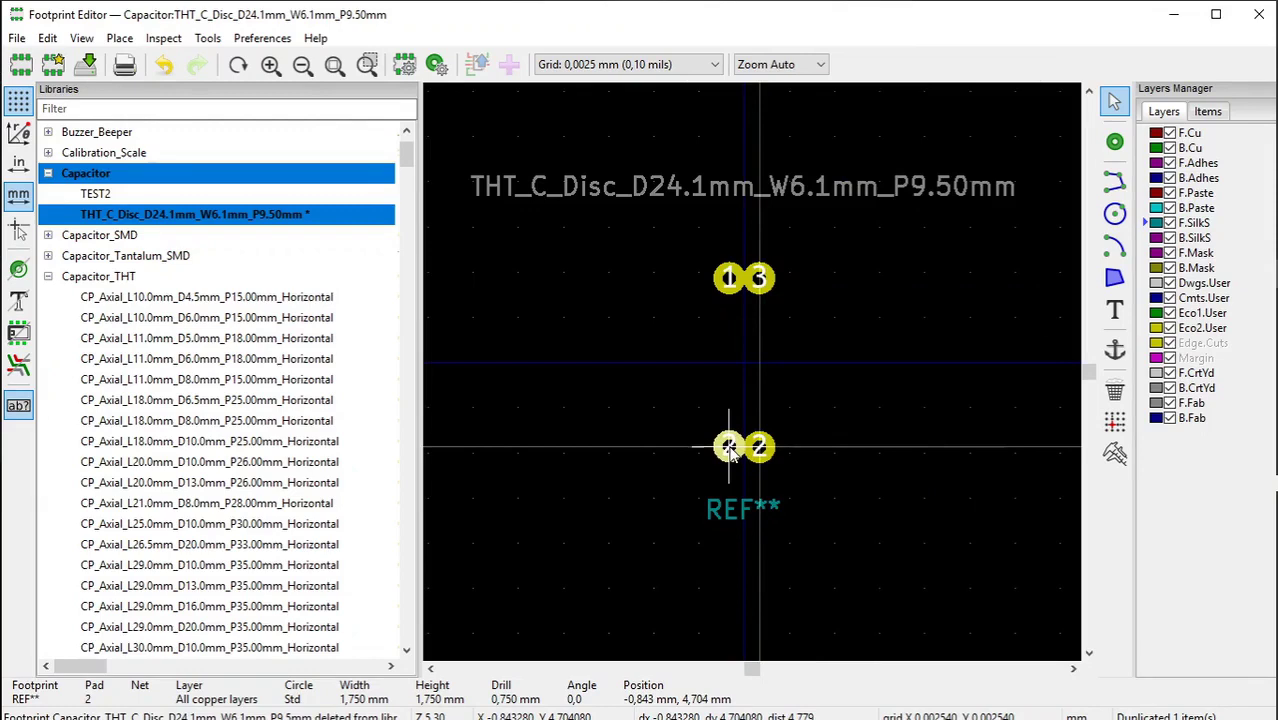
{"action": "left_click", "coordinate": [731, 451]}
Renumber the duplicated pad beside pad 2 as 4 and set its X position to -0.85 mm.
{"action": "right_click", "coordinate": [731, 451]}
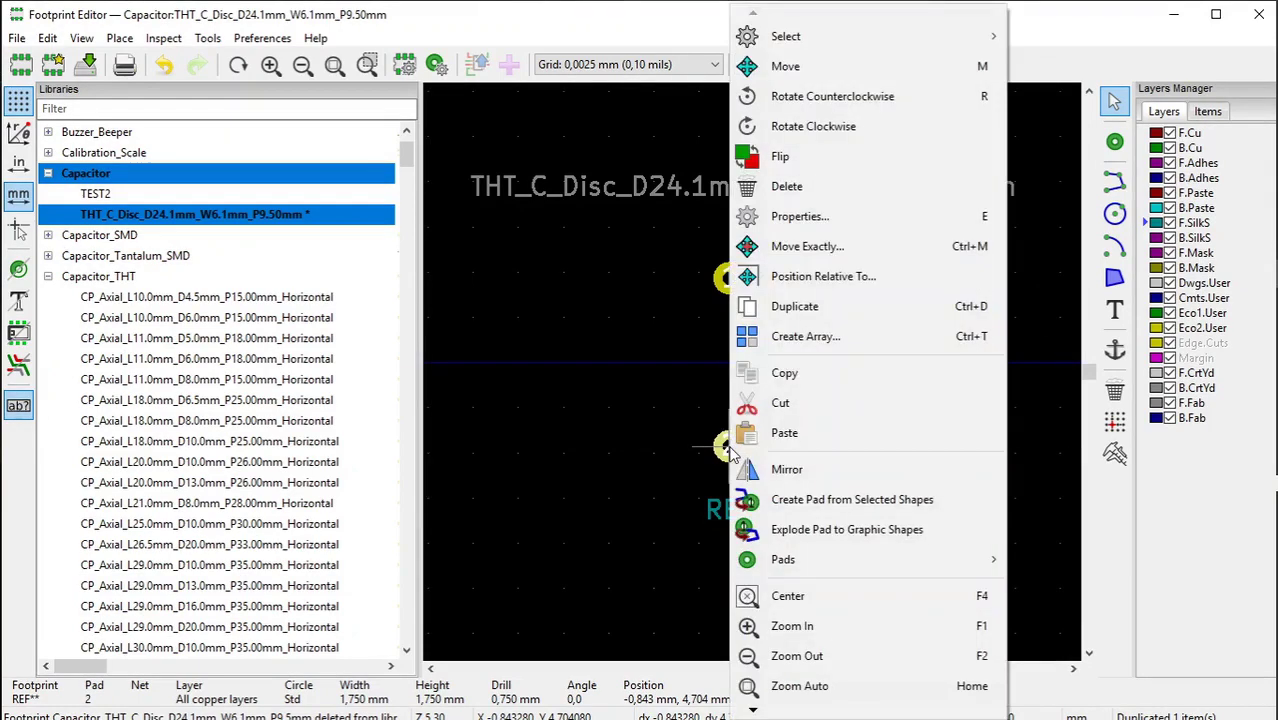
{"action": "left_click", "coordinate": [757, 217]}
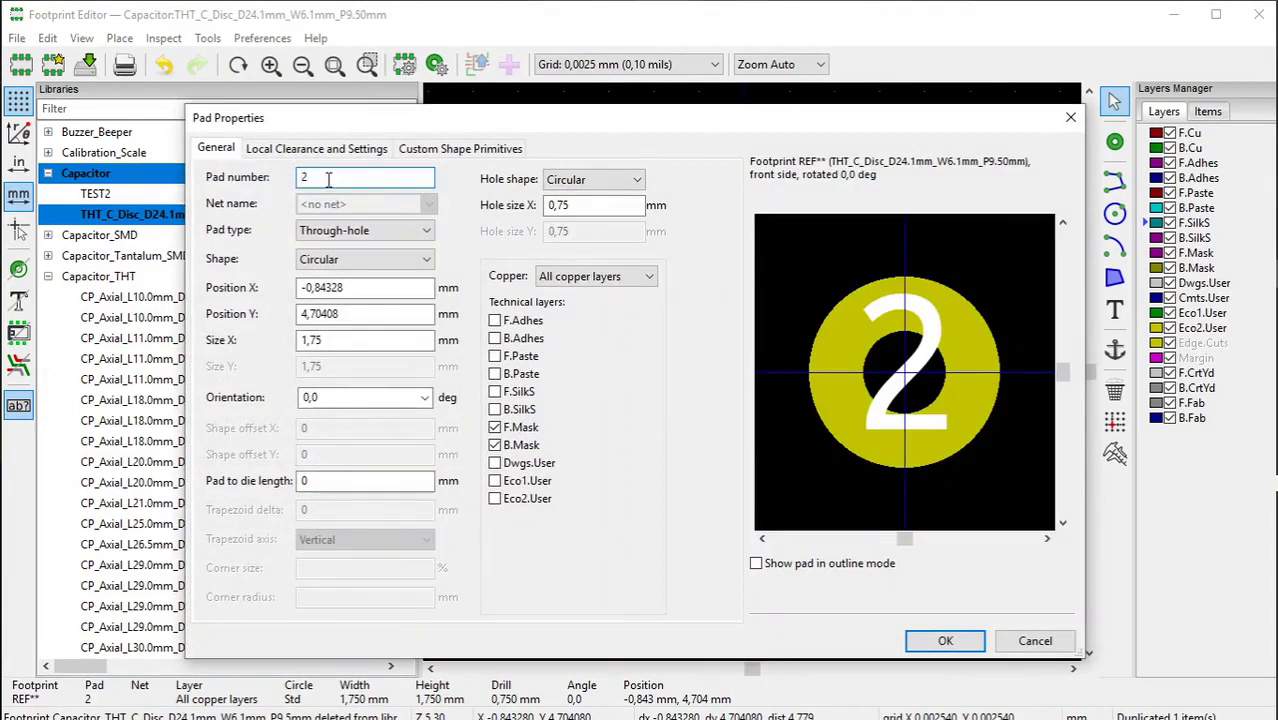
{"action": "key", "text": "BackSpace"}
{"action": "type", "text": "4"}
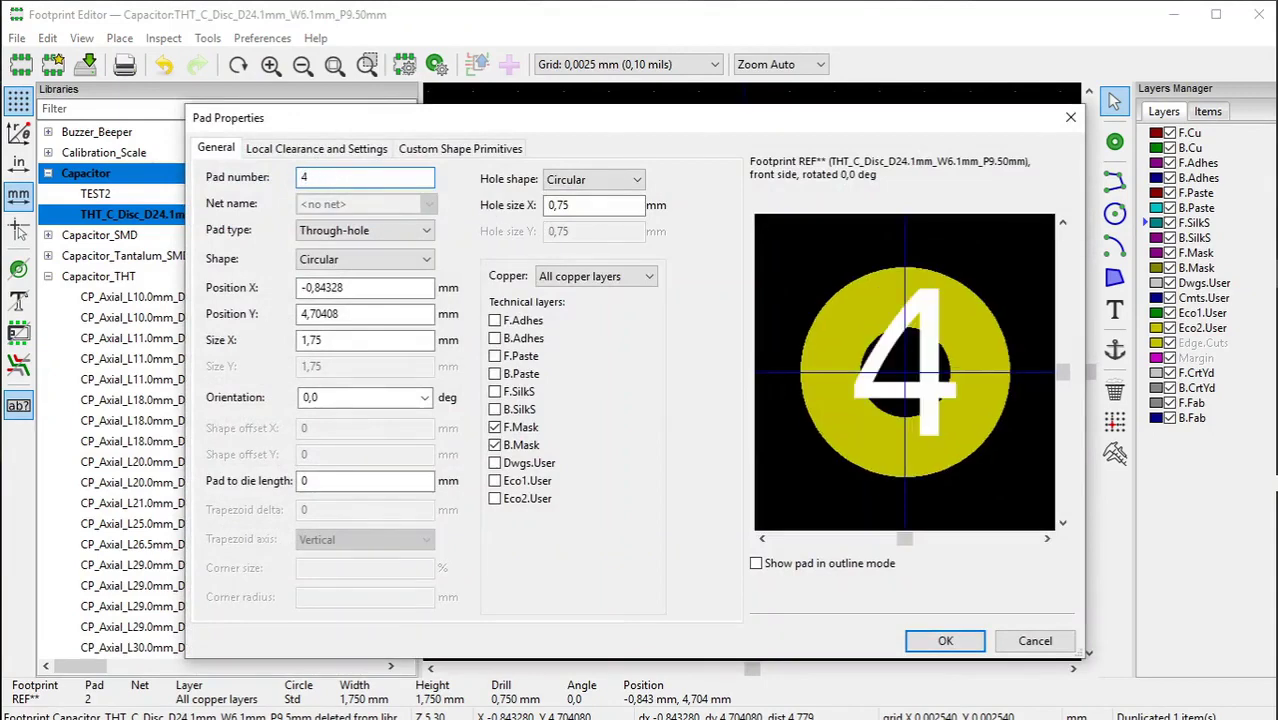
{"action": "left_click", "coordinate": [360, 287]}
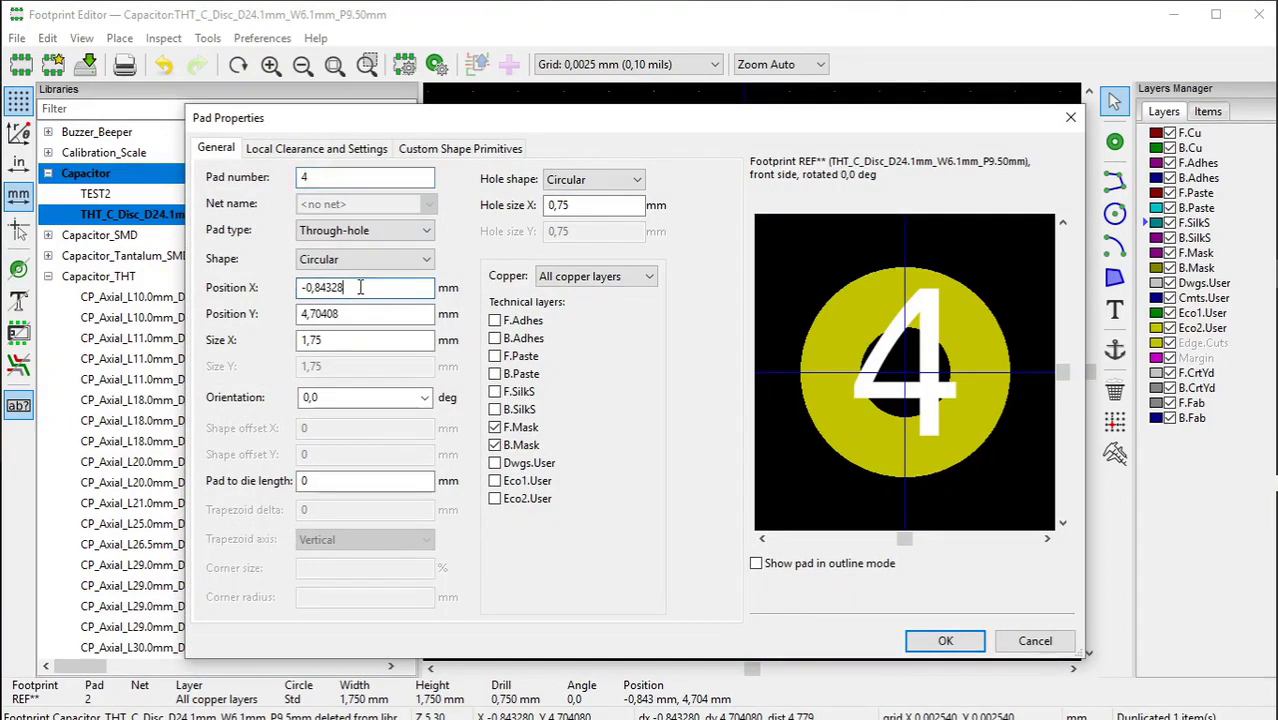
{"action": "key", "text": "BackSpace"}
{"action": "key", "text": "BackSpace"}
{"action": "key", "text": "BackSpace"}
{"action": "key", "text": "BackSpace"}
{"action": "type", "text": "5"}
Set pad 4's Y position to 4.75 mm, apply the pad properties and save the footprint.
{"action": "left_click", "coordinate": [335, 316]}
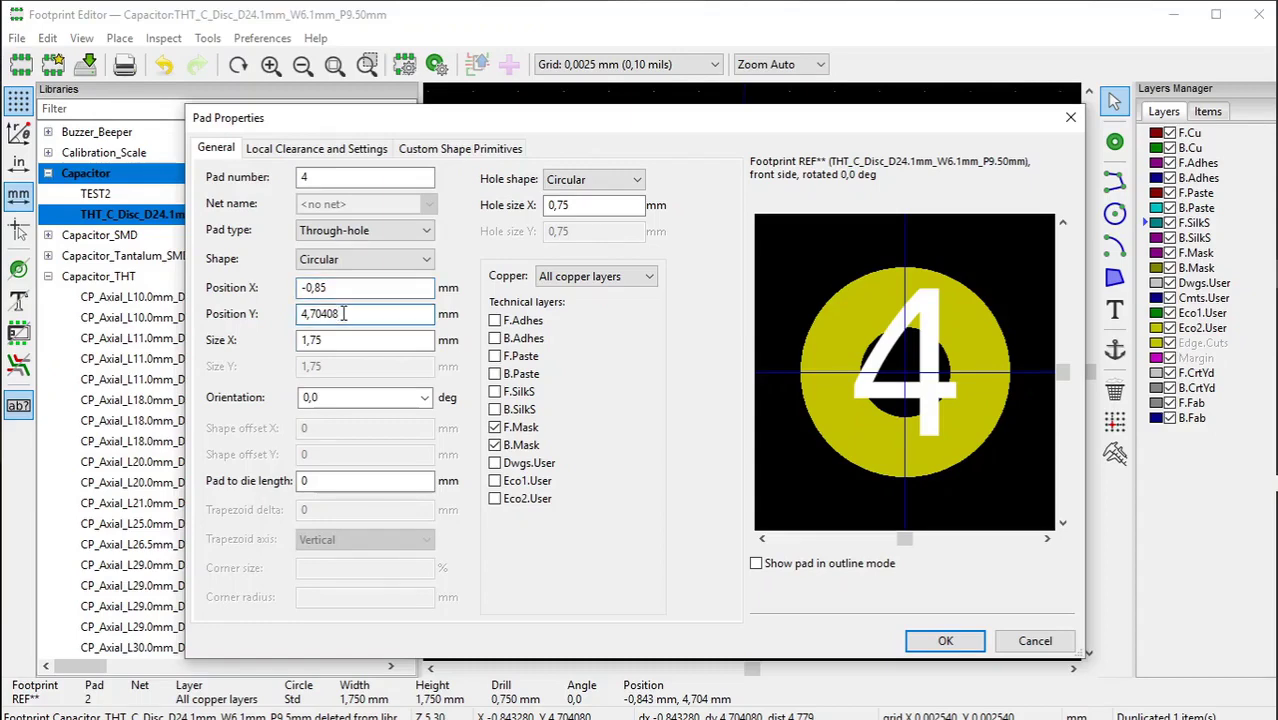
{"action": "key", "text": "BackSpace"}
{"action": "key", "text": "BackSpace"}
{"action": "key", "text": "BackSpace"}
{"action": "key", "text": "BackSpace"}
{"action": "type", "text": "5"}
{"action": "left_click", "coordinate": [925, 645]}
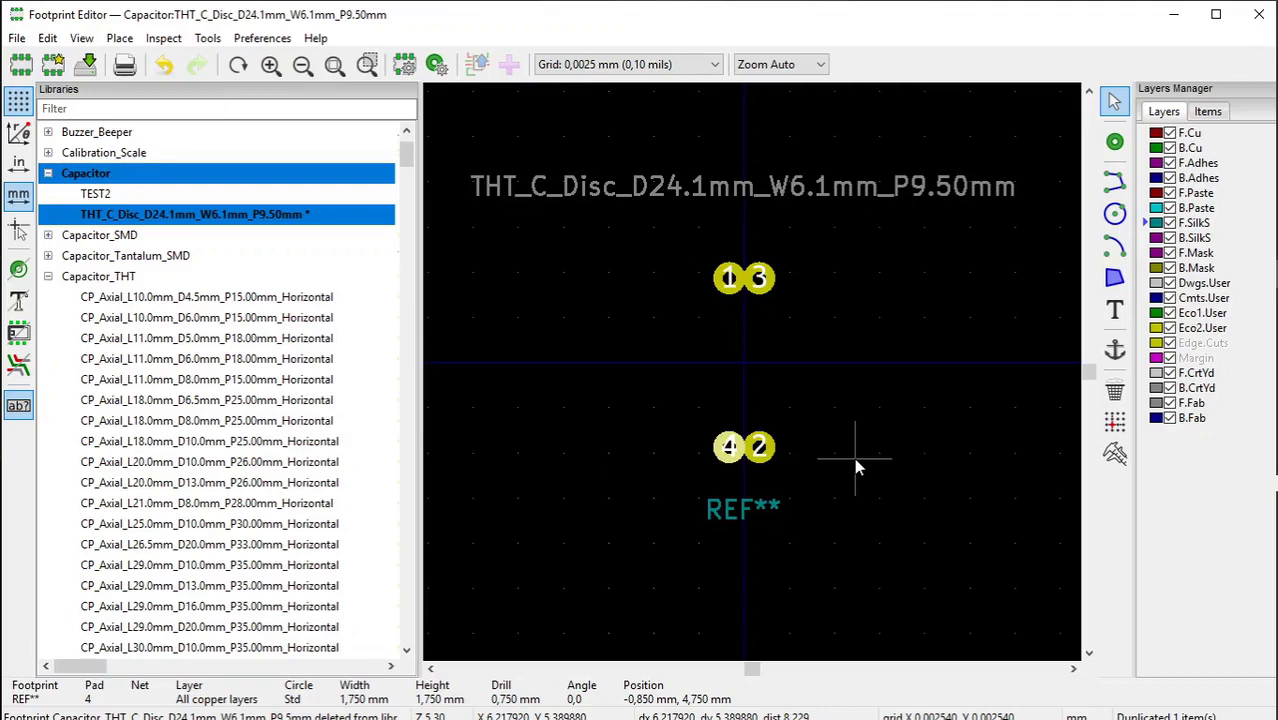
{"action": "left_click", "coordinate": [87, 63]}
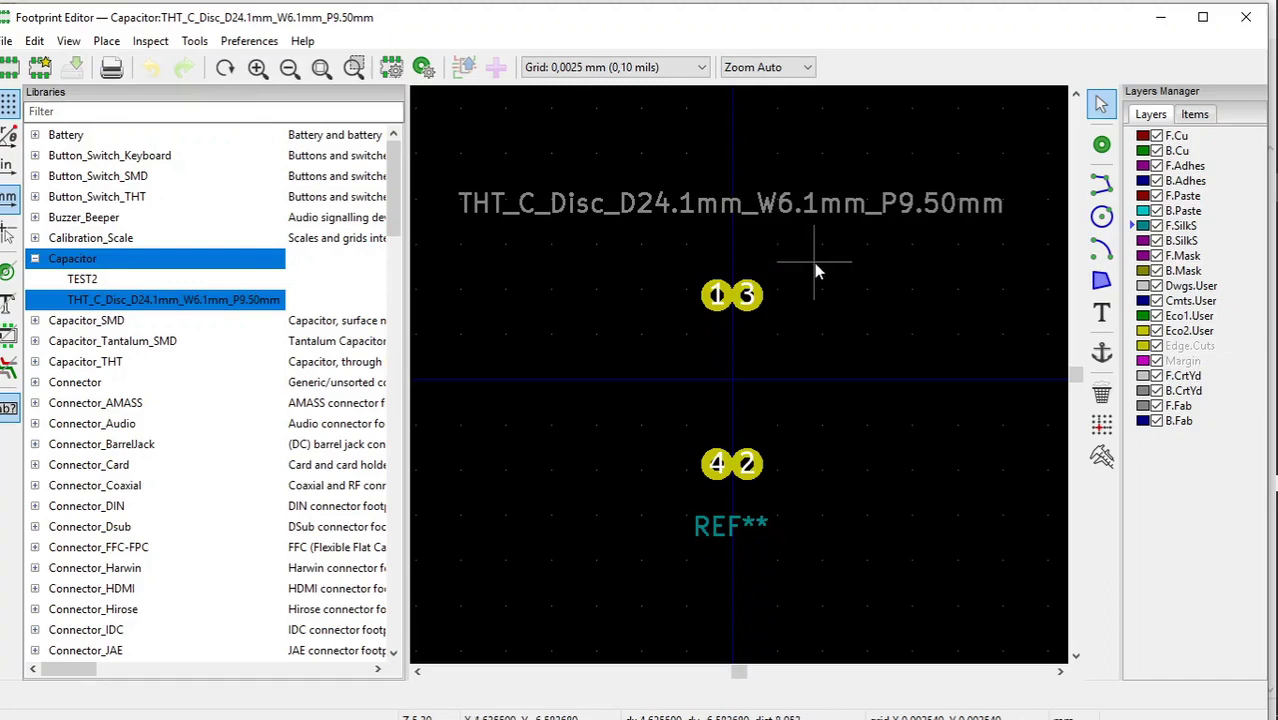
Draw a roughly horizontal line about 4.2 mm long on F.SilkS just above pads 1 and 3.
{"action": "left_click", "coordinate": [1106, 188]}
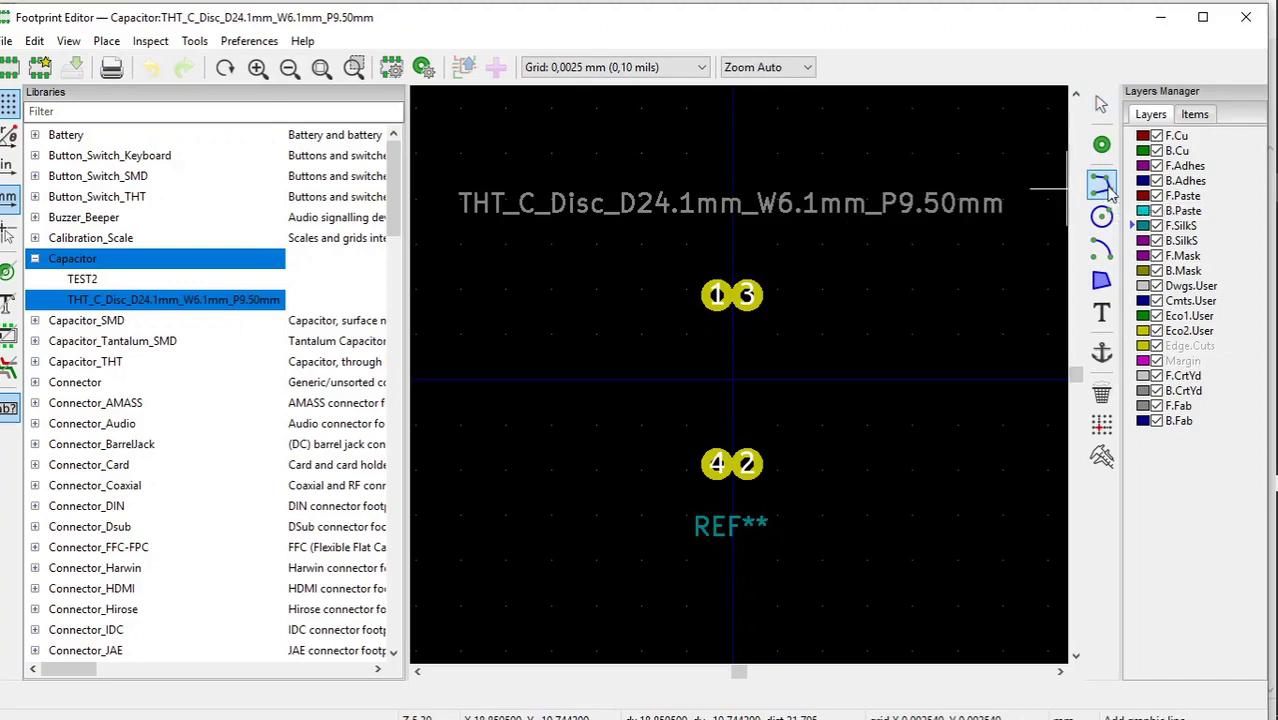
{"action": "left_click", "coordinate": [690, 264]}
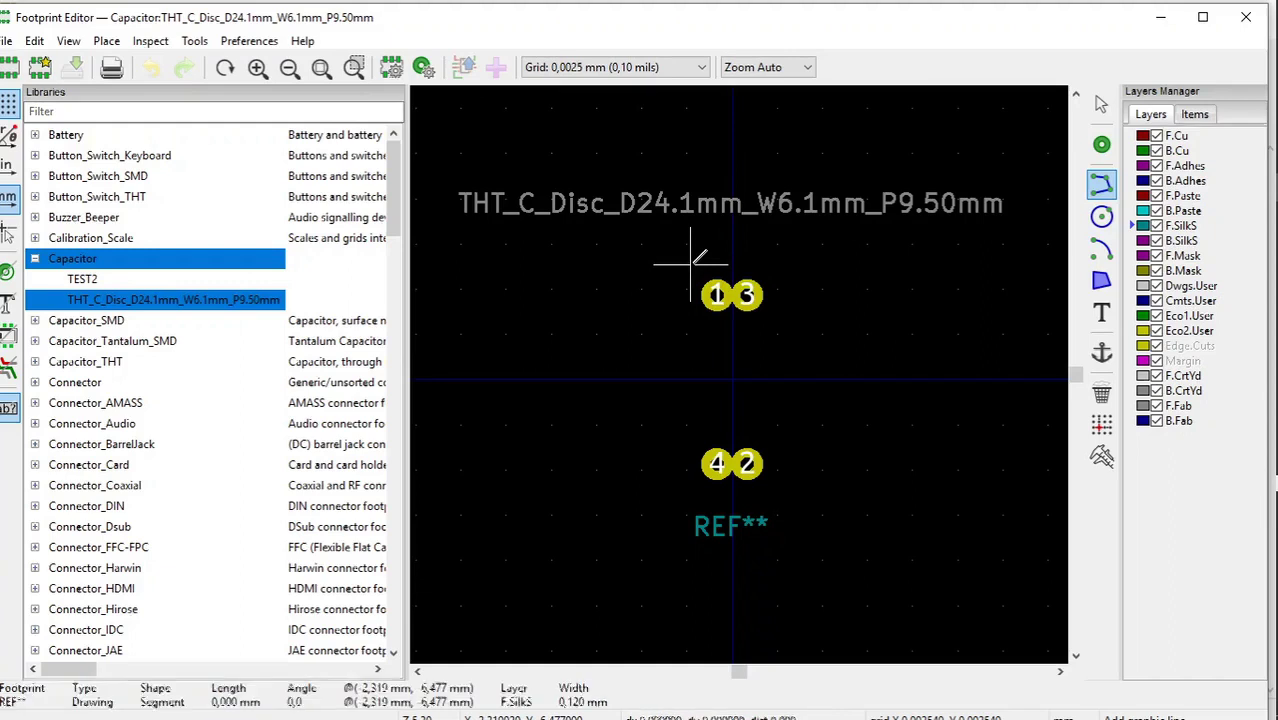
{"action": "left_click", "coordinate": [765, 264]}
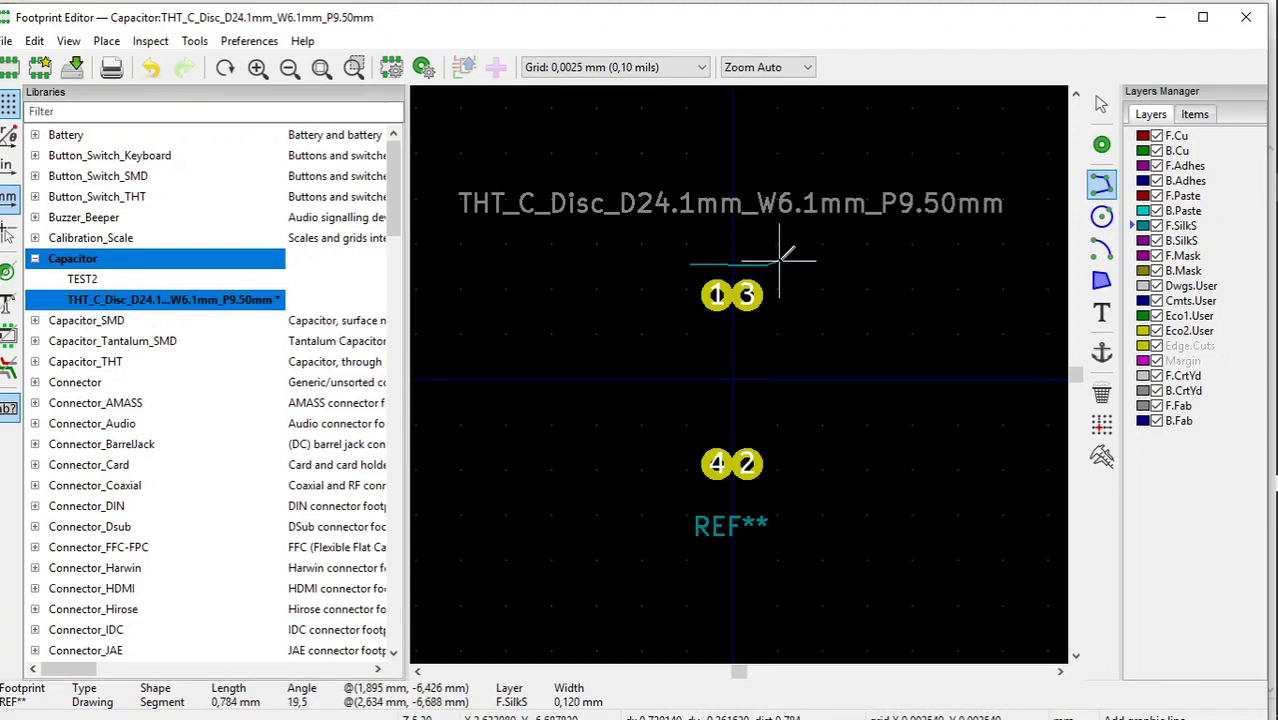
{"action": "right_click", "coordinate": [779, 261]}
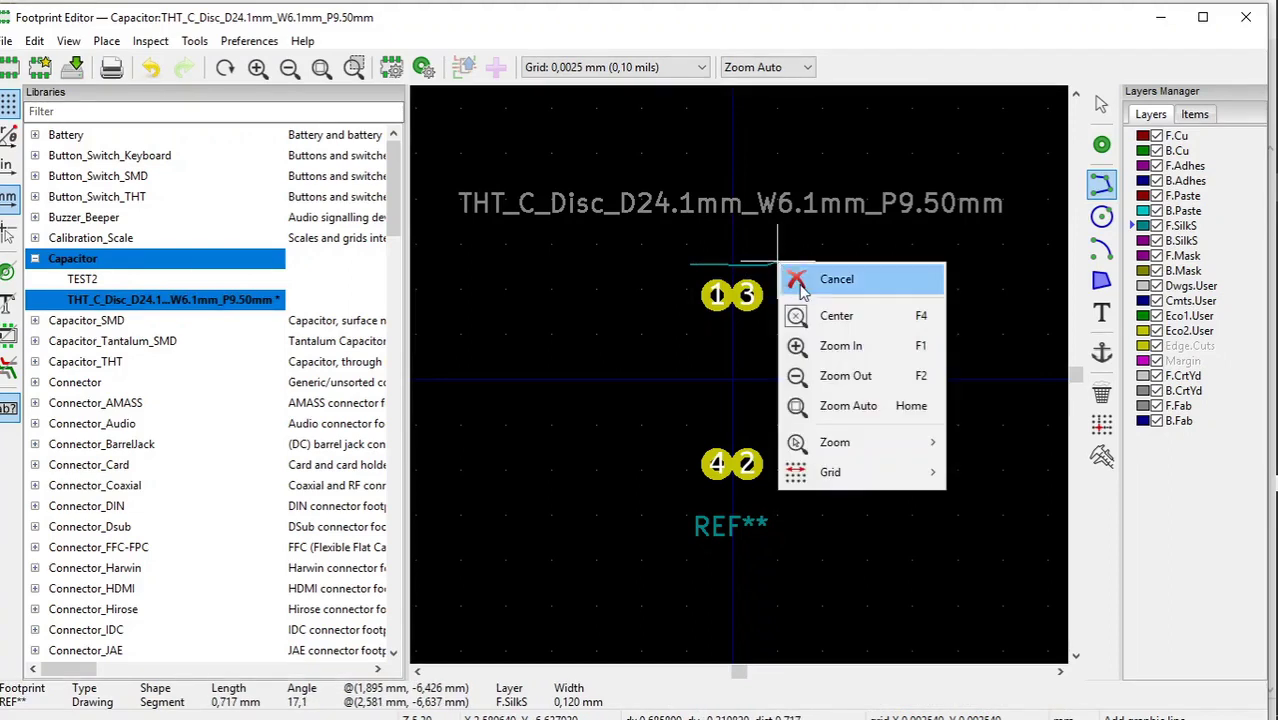
{"action": "left_click", "coordinate": [801, 282]}
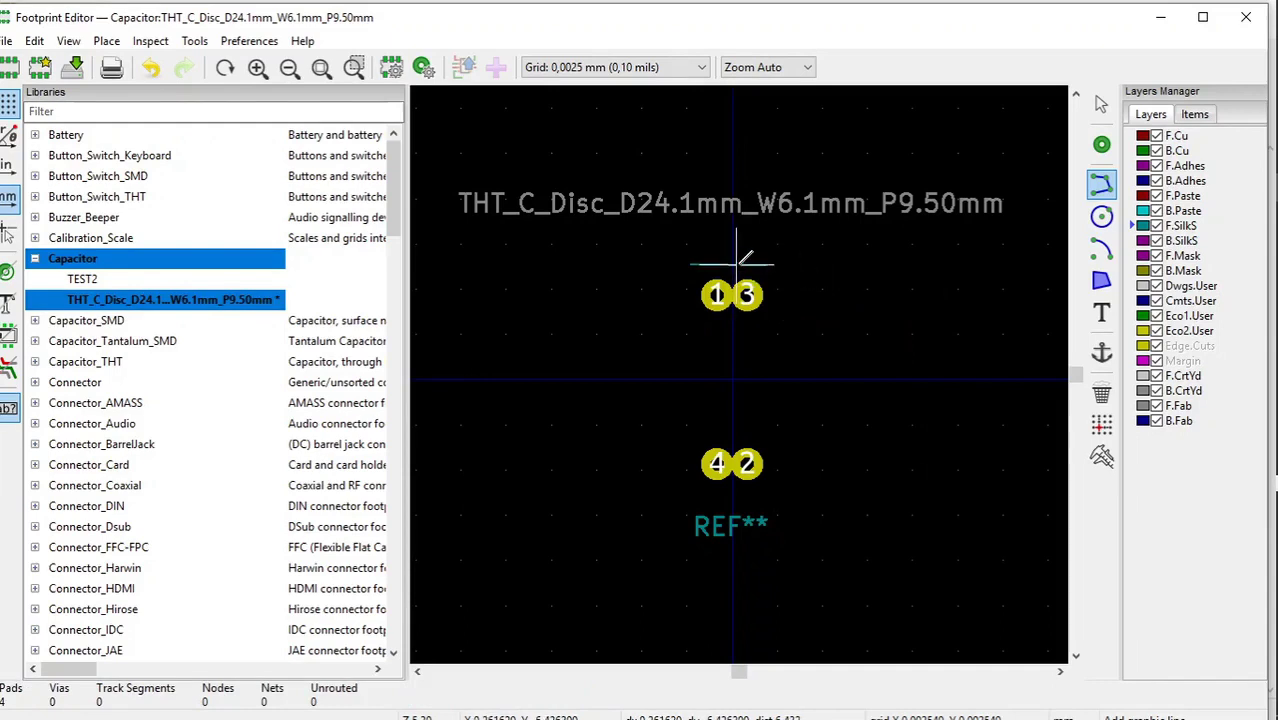
{"action": "left_click", "coordinate": [1101, 104]}
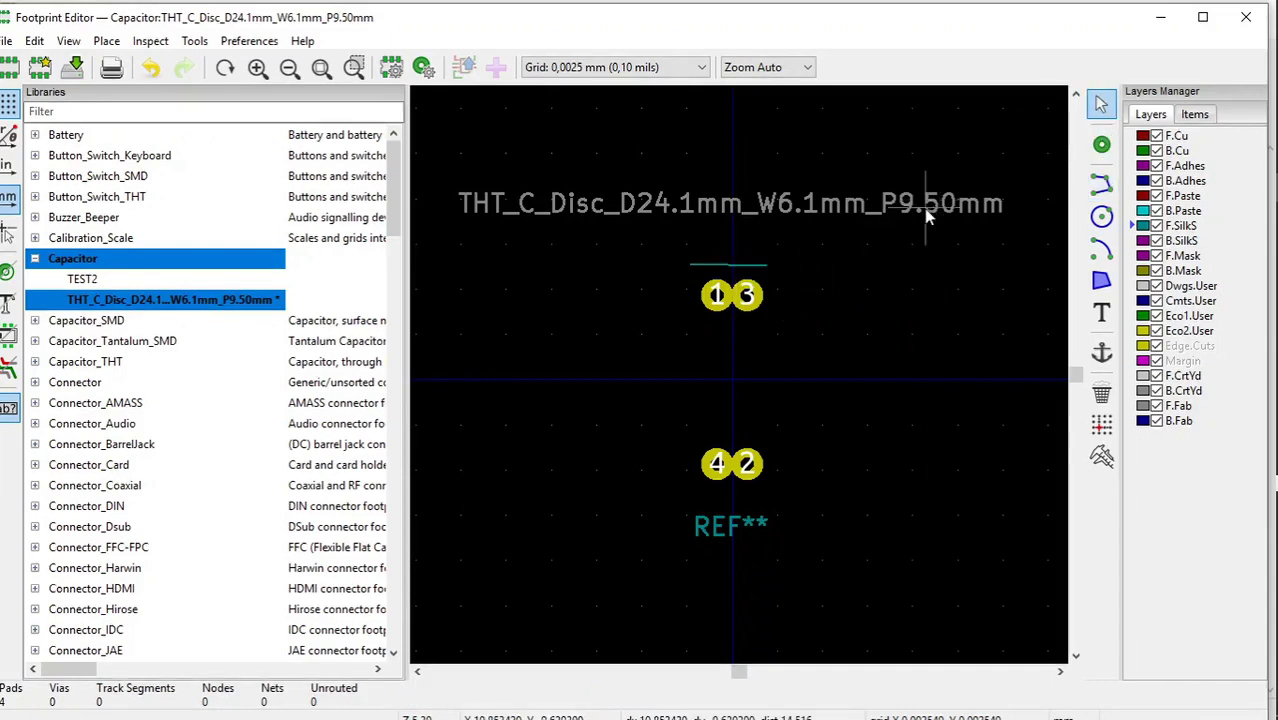
Set the start point X of the silkscreen line above pads 1 and 3 to -3.1 mm.
{"action": "left_click", "coordinate": [749, 268]}
{"action": "right_click", "coordinate": [749, 270]}
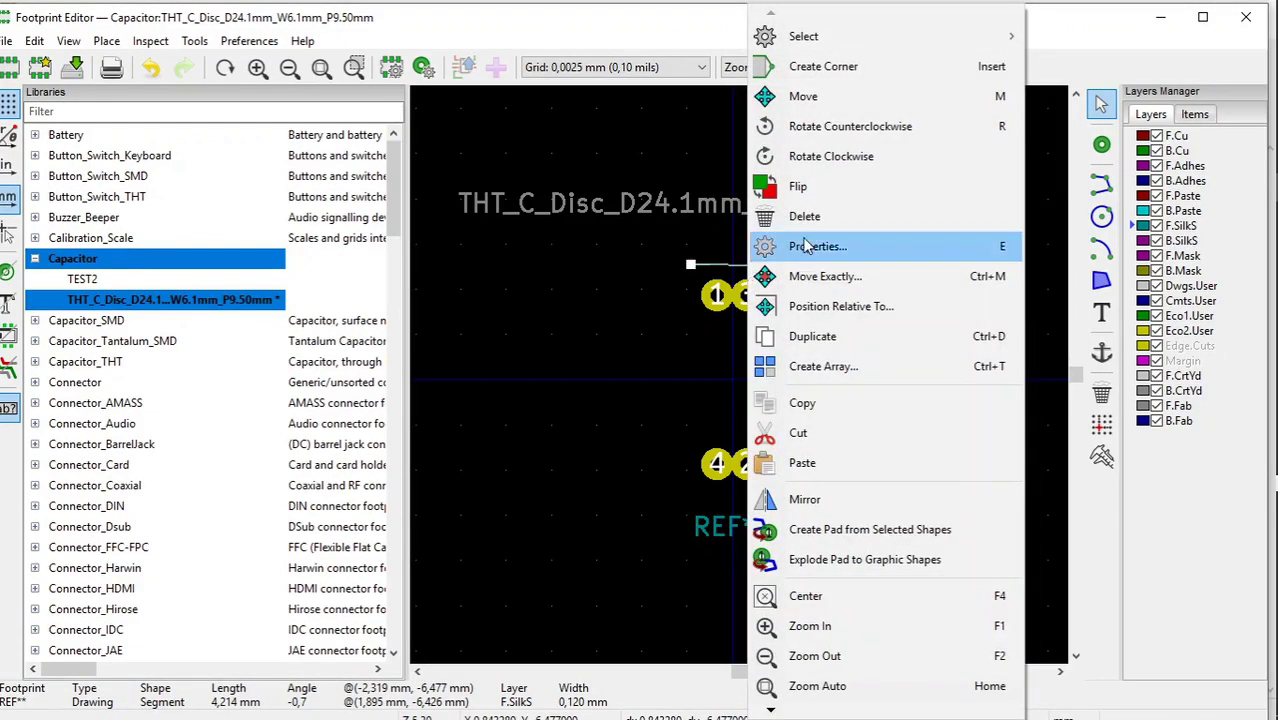
{"action": "left_click", "coordinate": [806, 246]}
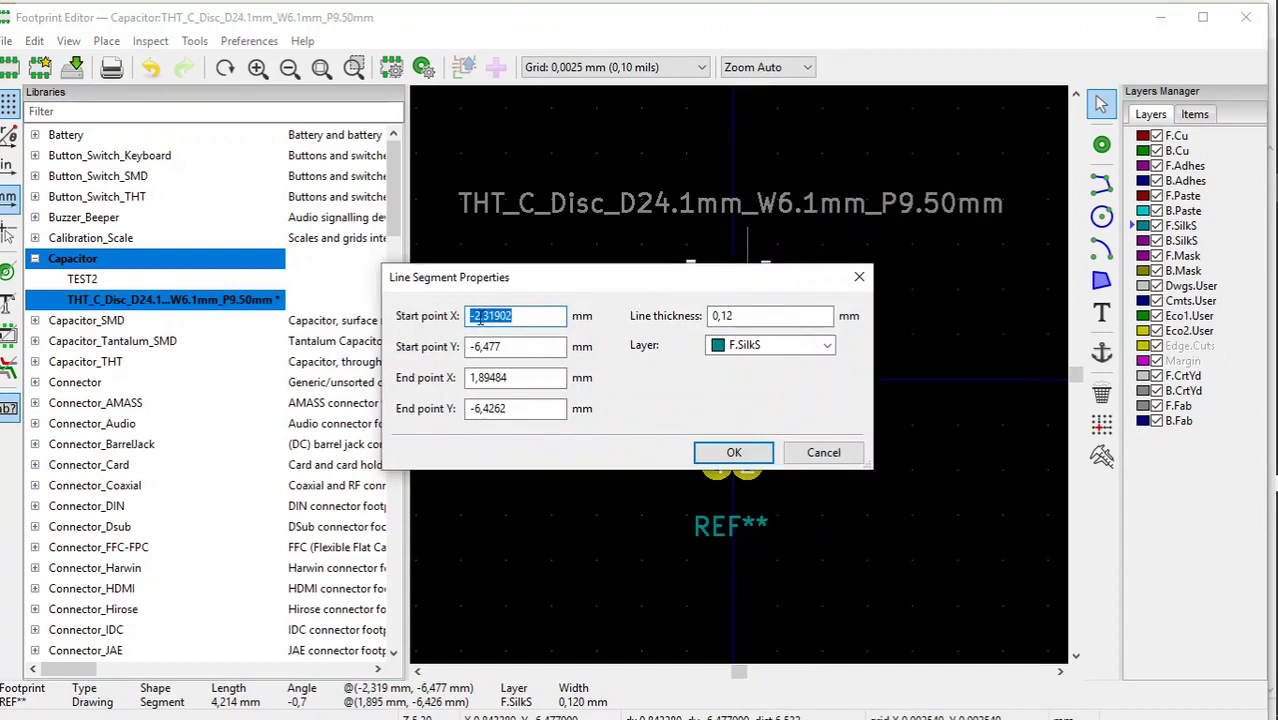
{"action": "left_click", "coordinate": [480, 317]}
{"action": "key", "text": "BackSpace"}
{"action": "type", "text": "3"}
{"action": "key", "text": "Delete"}
{"action": "key", "text": "Delete"}
{"action": "key", "text": "Delete"}
{"action": "key", "text": "Delete"}
{"action": "key", "text": "Delete"}
{"action": "key", "text": "Delete"}
{"action": "type", "text": ",1"}
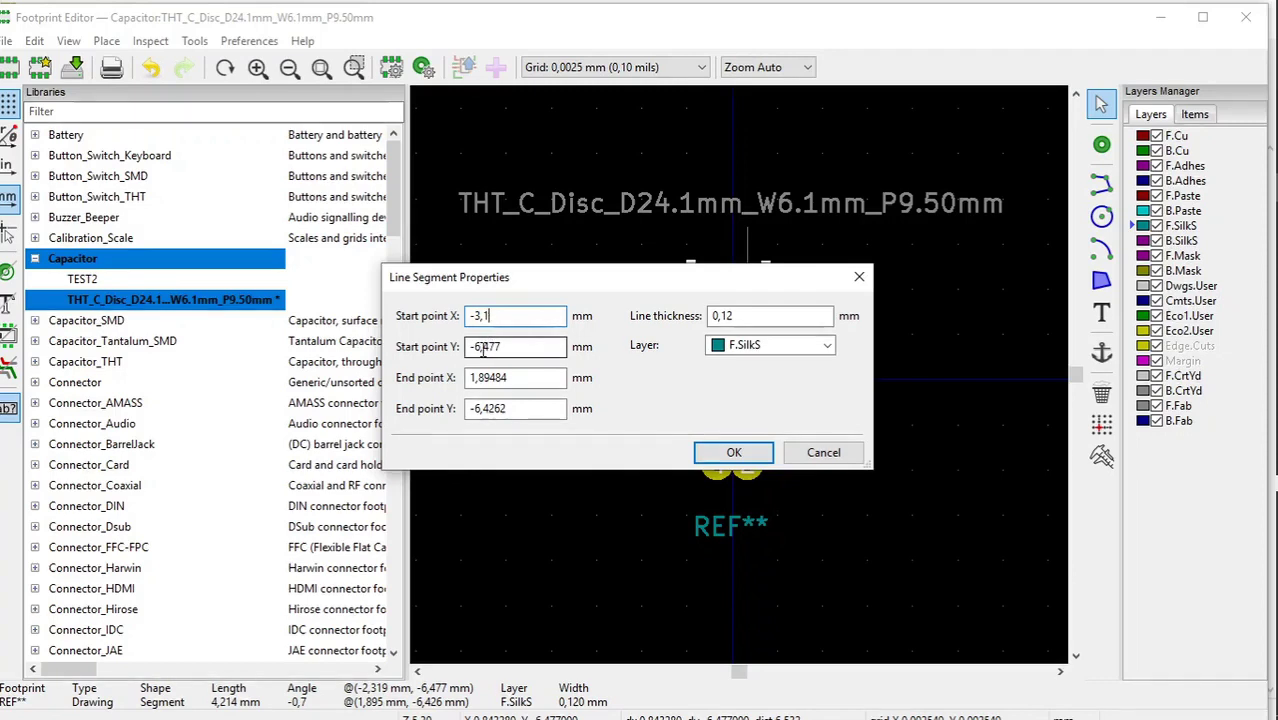
Set the silkscreen line's start point Y to -12.1 mm.
{"action": "left_click", "coordinate": [483, 347]}
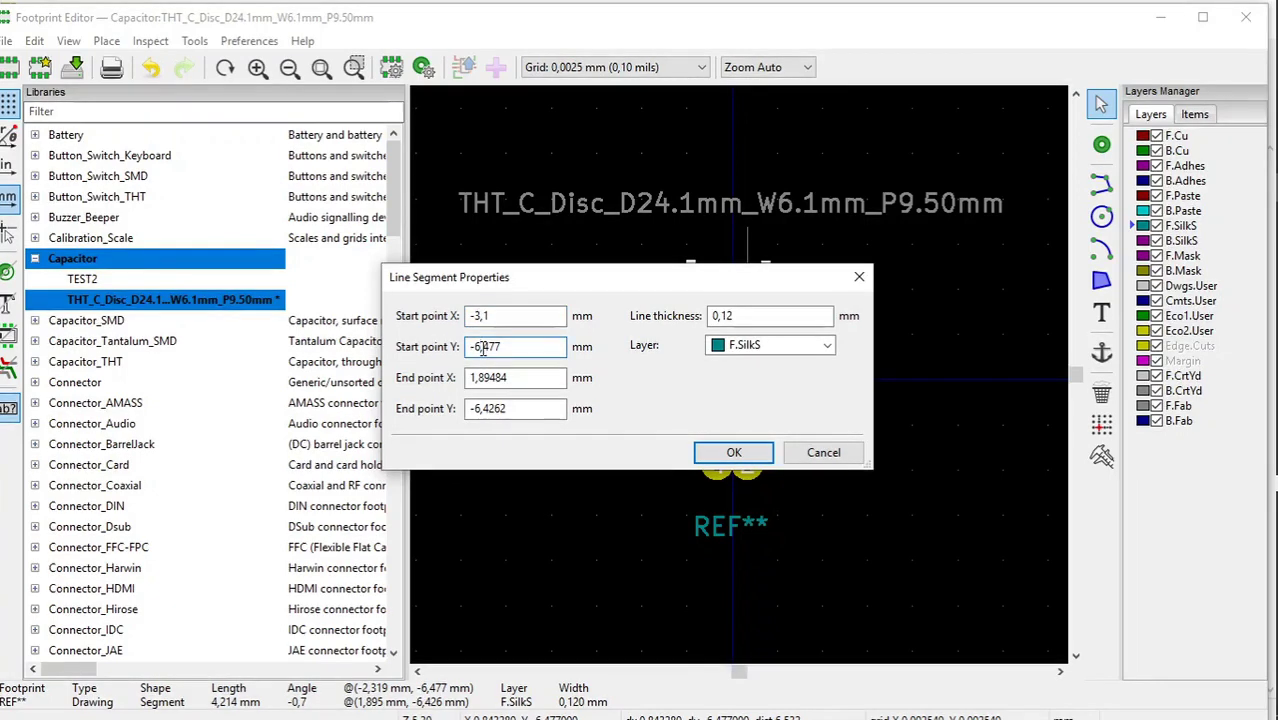
{"action": "key", "text": "BackSpace"}
{"action": "type", "text": "1"}
{"action": "key", "text": "BackSpace"}
{"action": "key", "text": "BackSpace"}
{"action": "key", "text": "BackSpace"}
Set the silkscreen line's end point X to 3.1 mm.
{"action": "left_click", "coordinate": [477, 378]}
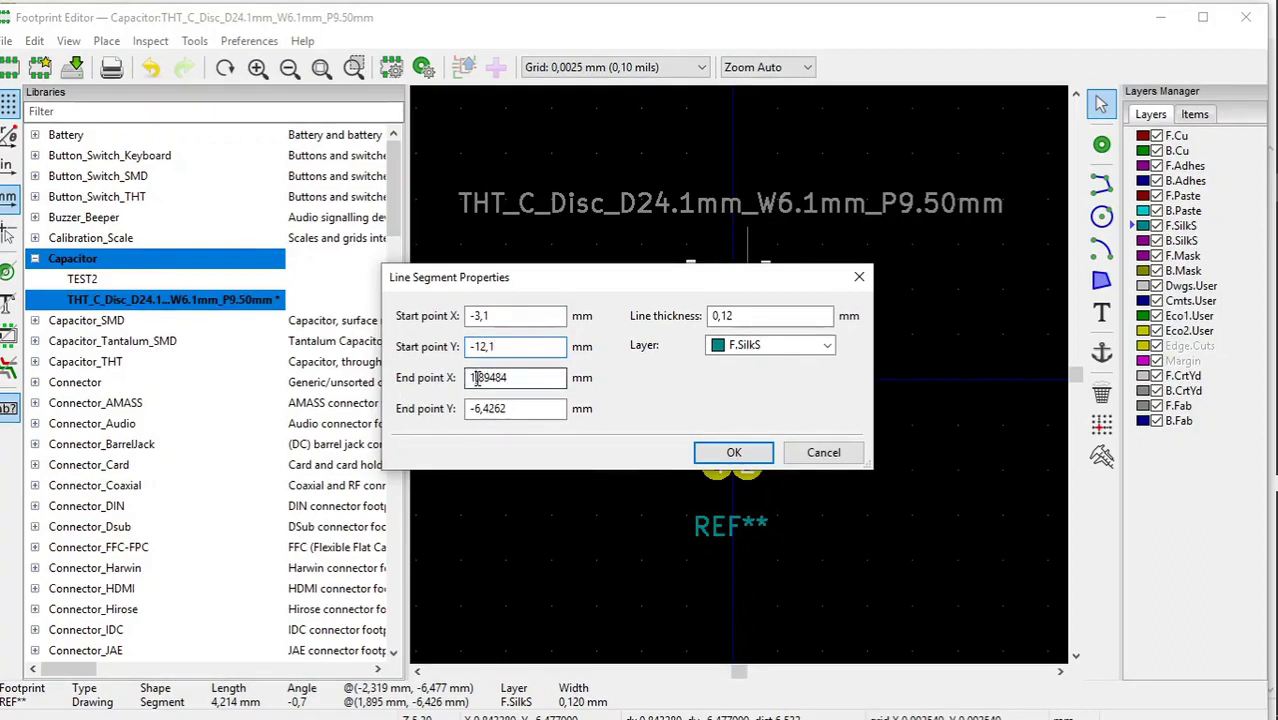
{"action": "key", "text": "BackSpace"}
{"action": "type", "text": "3,"}
{"action": "key", "text": "Delete"}
{"action": "key", "text": "Delete"}
{"action": "key", "text": "Delete"}
{"action": "key", "text": "Delete"}
{"action": "key", "text": "Delete"}
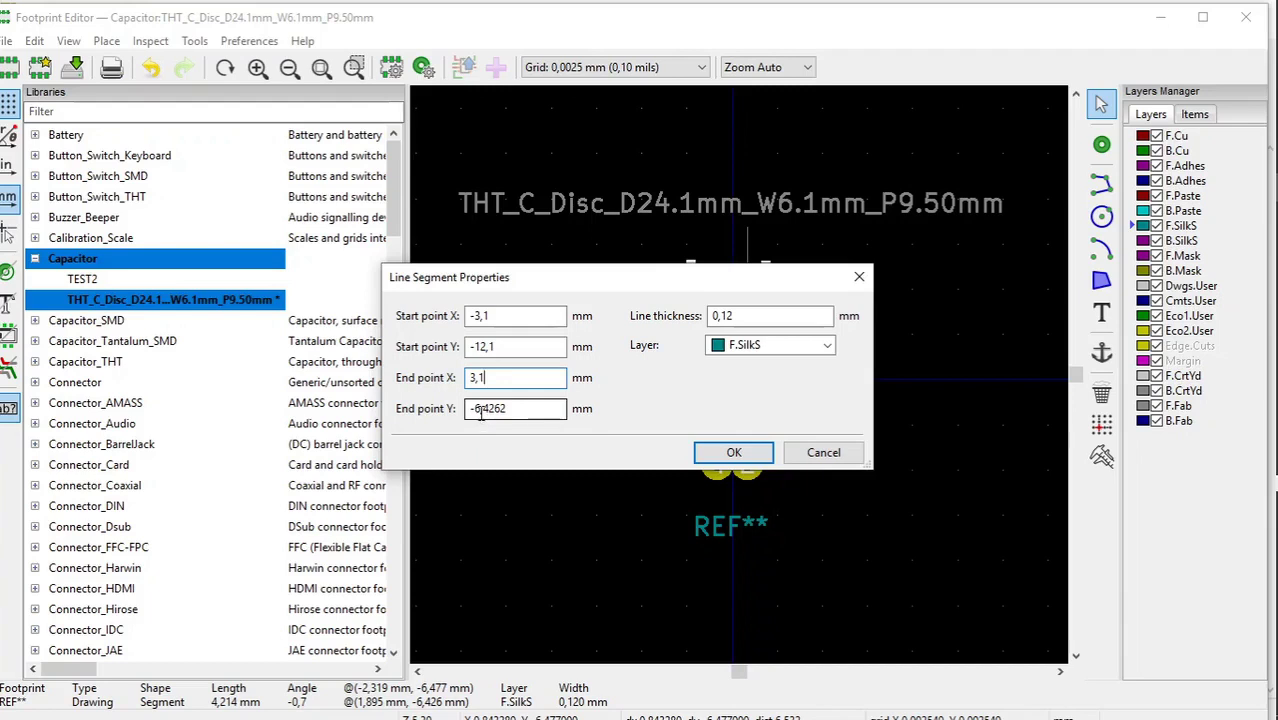
Set the silkscreen line's end point Y to -12.1 mm and apply the line properties.
{"action": "left_click", "coordinate": [481, 413]}
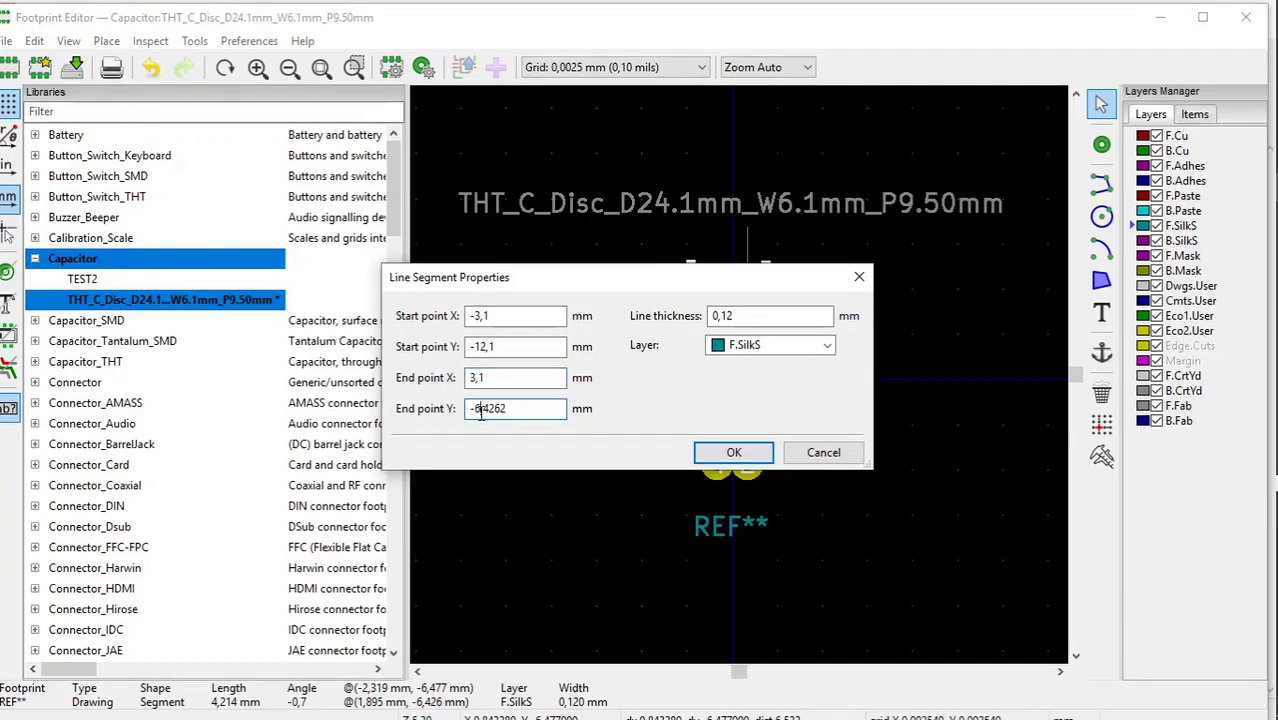
{"action": "key", "text": "BackSpace"}
{"action": "type", "text": "12"}
{"action": "key", "text": "Delete"}
{"action": "key", "text": "Delete"}
{"action": "key", "text": "Delete"}
{"action": "type", "text": "1"}
{"action": "left_click", "coordinate": [735, 454]}
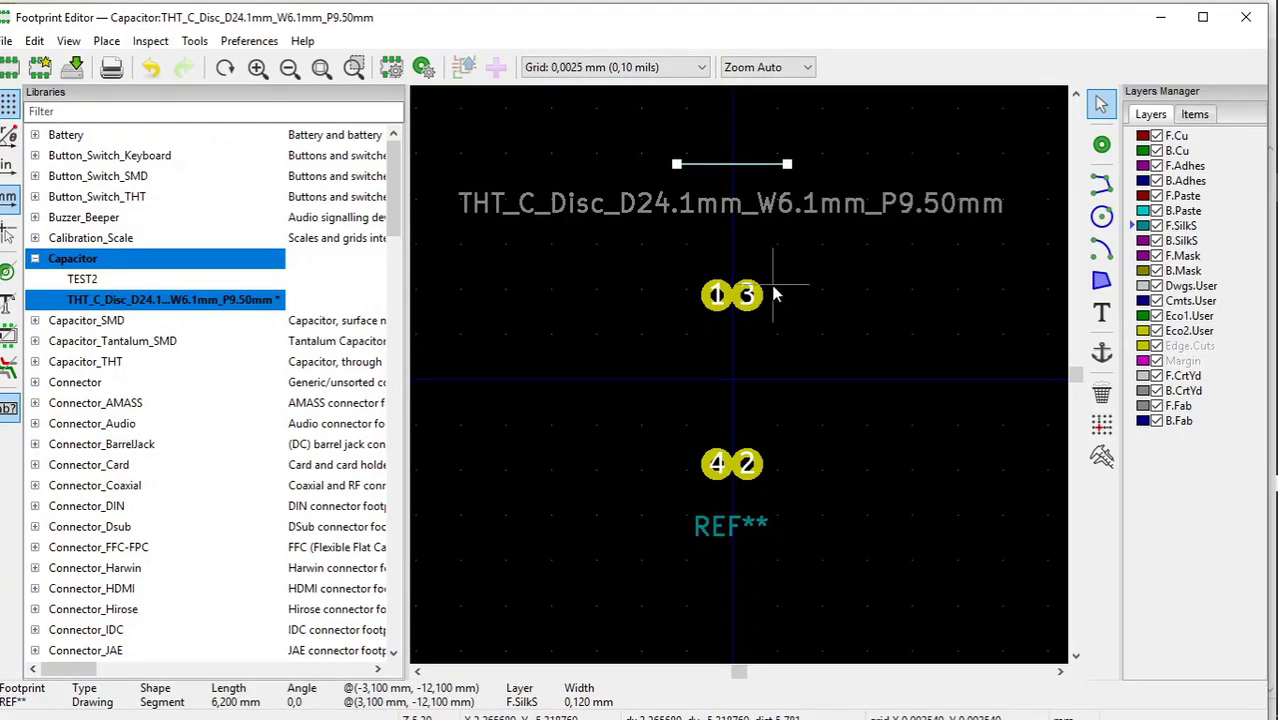
Move the footprint's value text above the silkscreen line, centred on the vertical axis.
{"action": "left_click", "coordinate": [730, 212]}
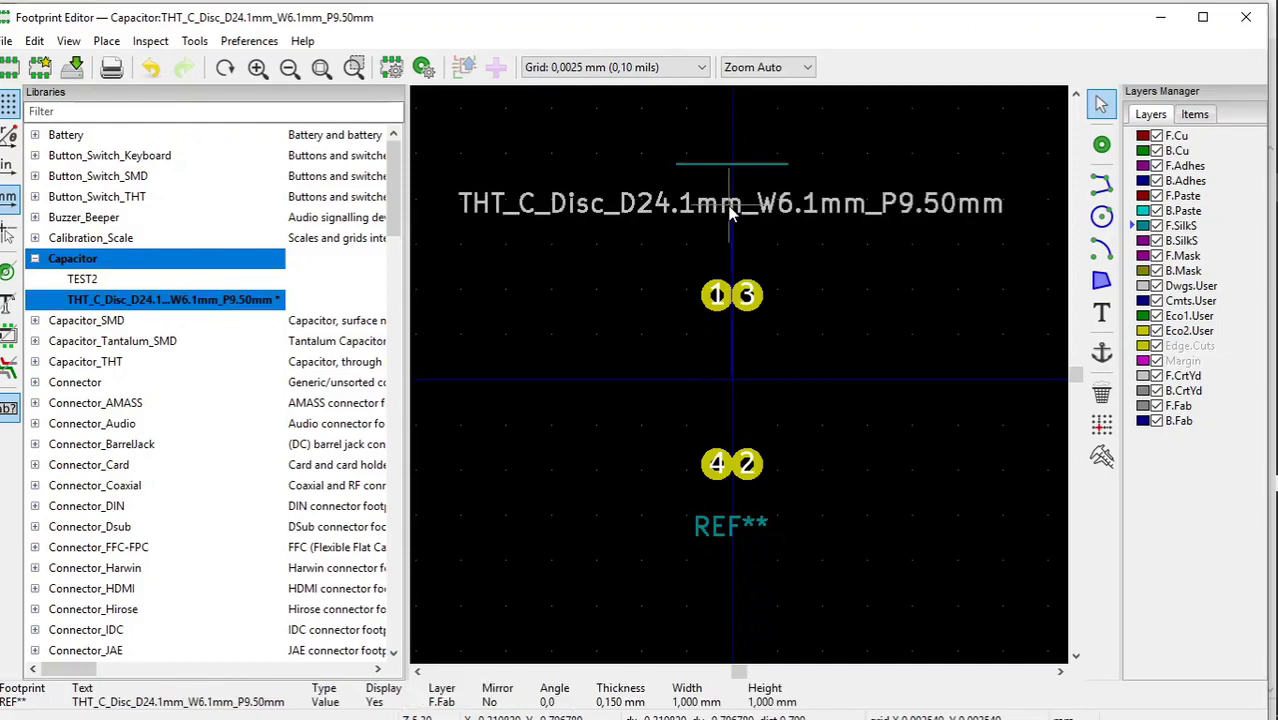
{"action": "right_click", "coordinate": [731, 212]}
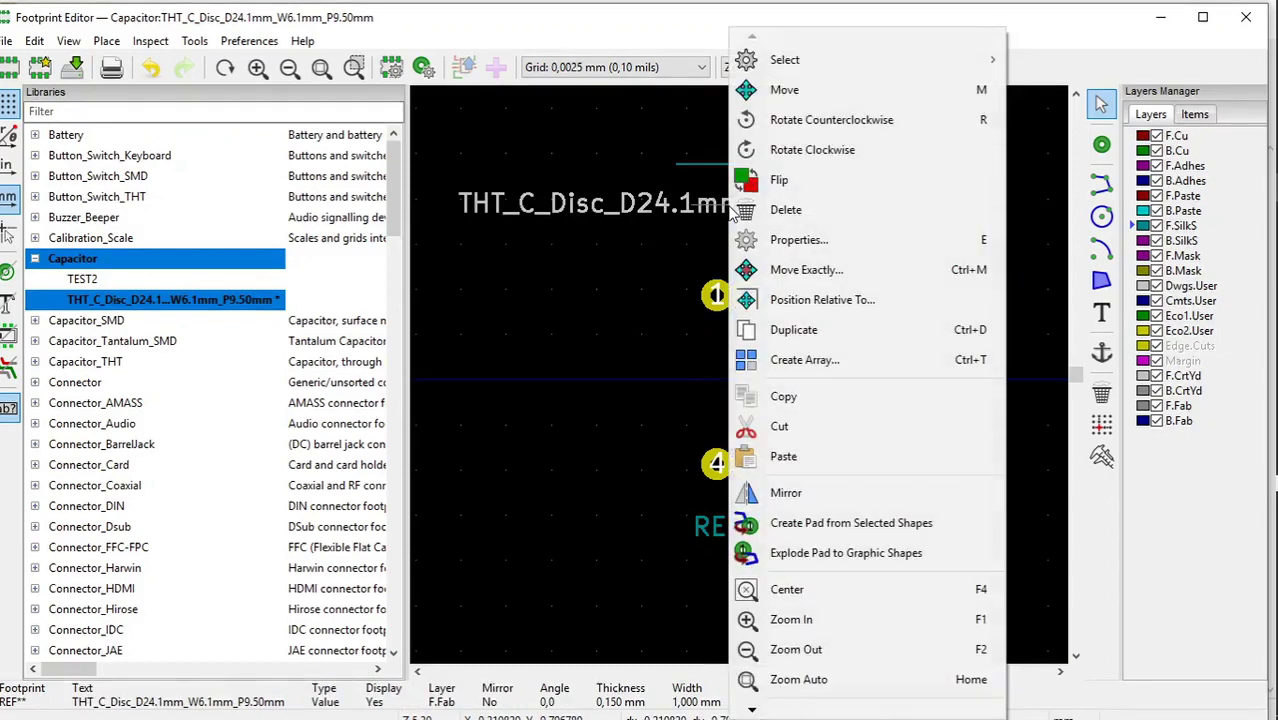
{"action": "left_click", "coordinate": [776, 89]}
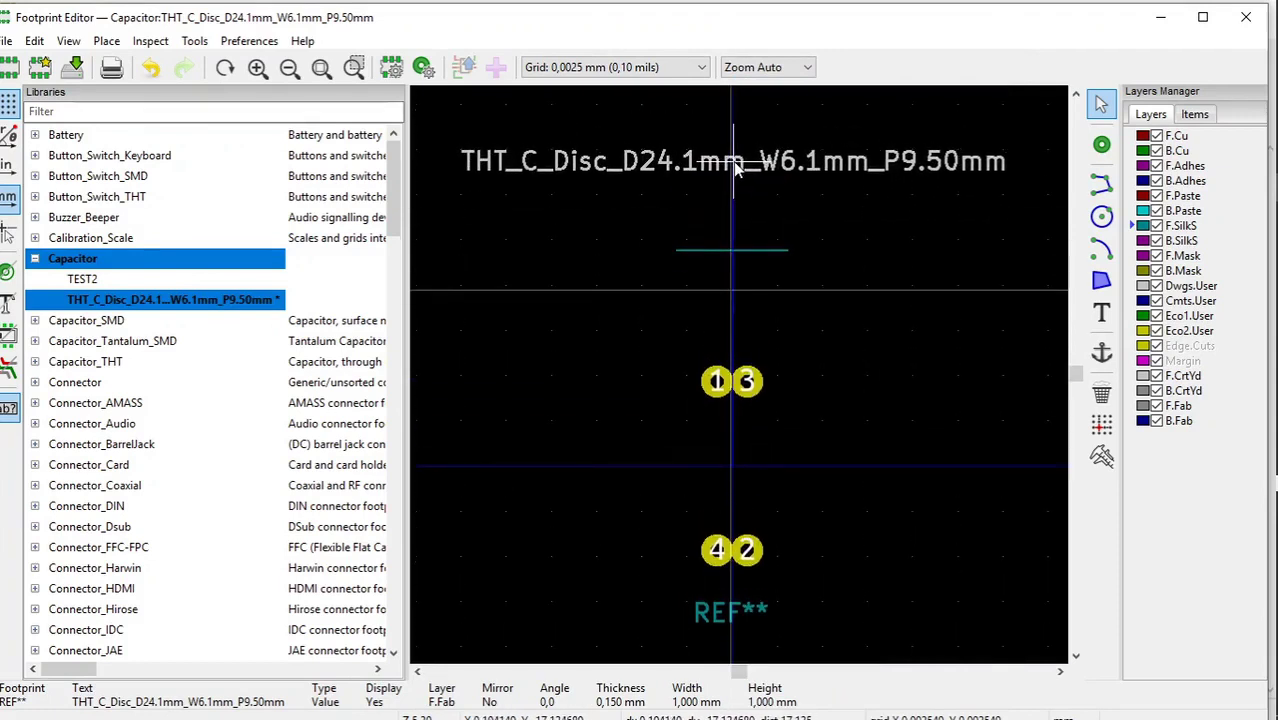
{"action": "left_click", "coordinate": [735, 168]}
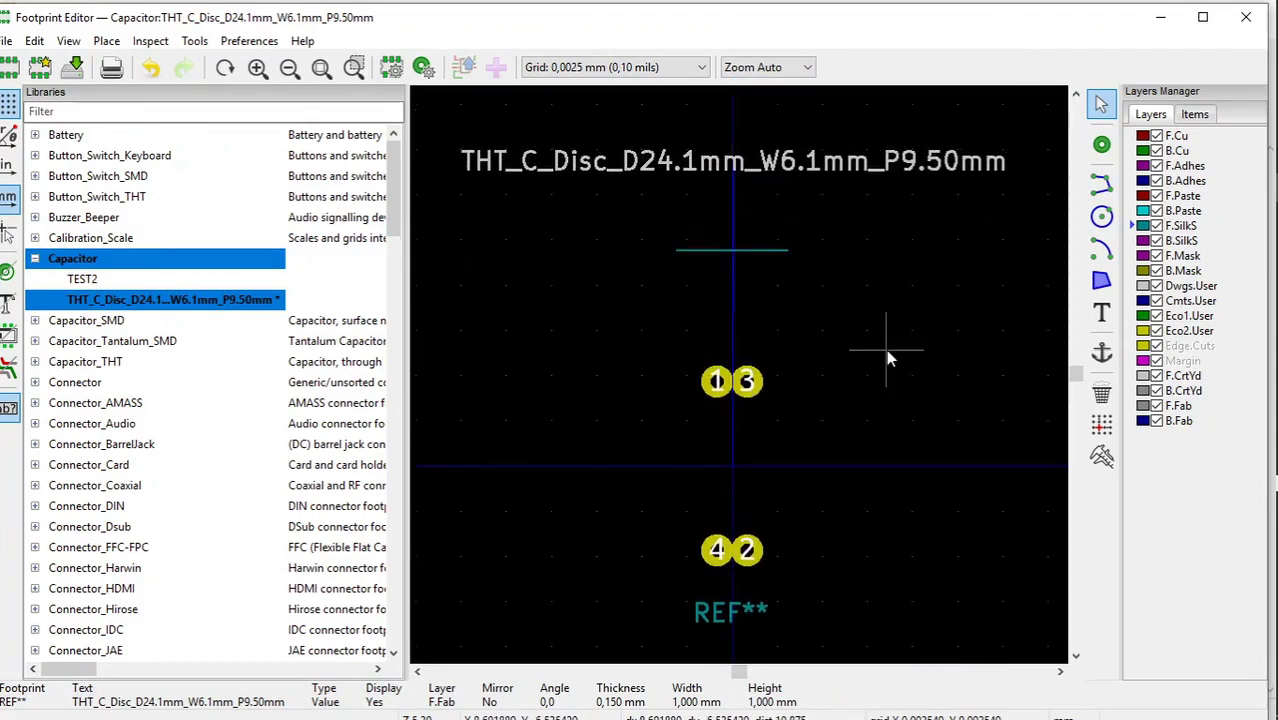
Move the REF** text farther below pads 4 and 2, centred on the vertical axis.
{"action": "left_click", "coordinate": [718, 611]}
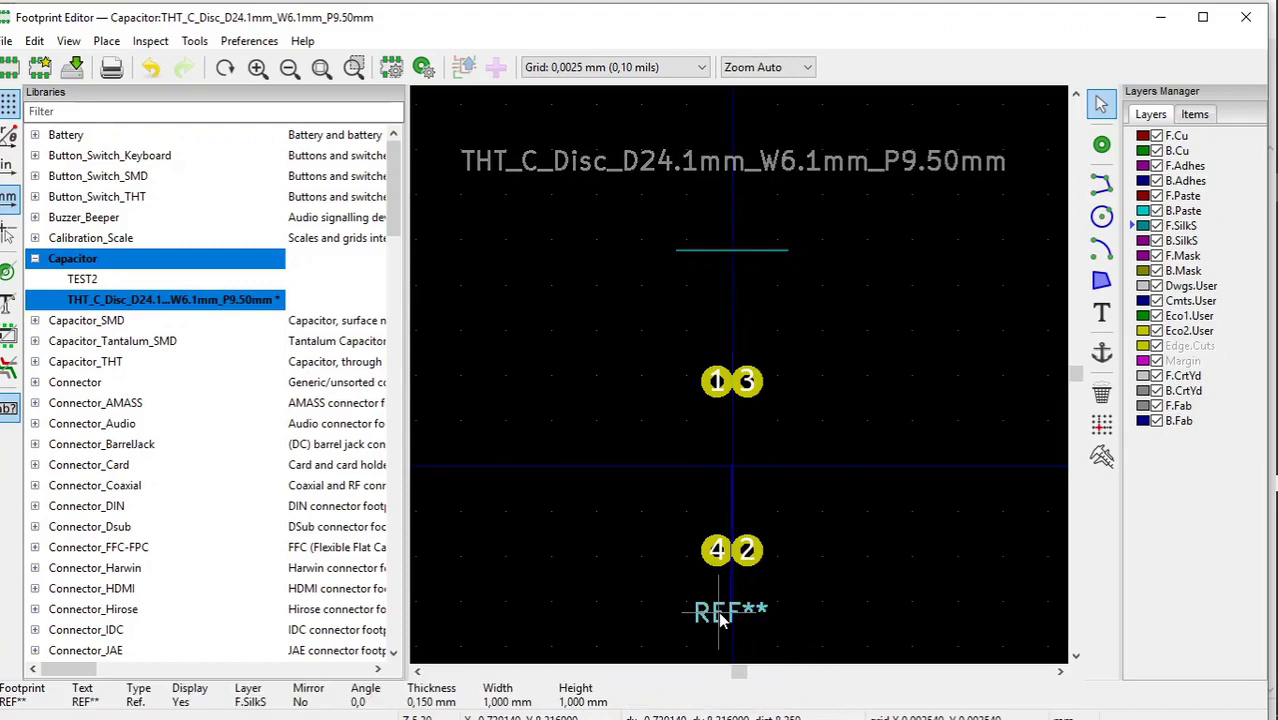
{"action": "right_click", "coordinate": [718, 611]}
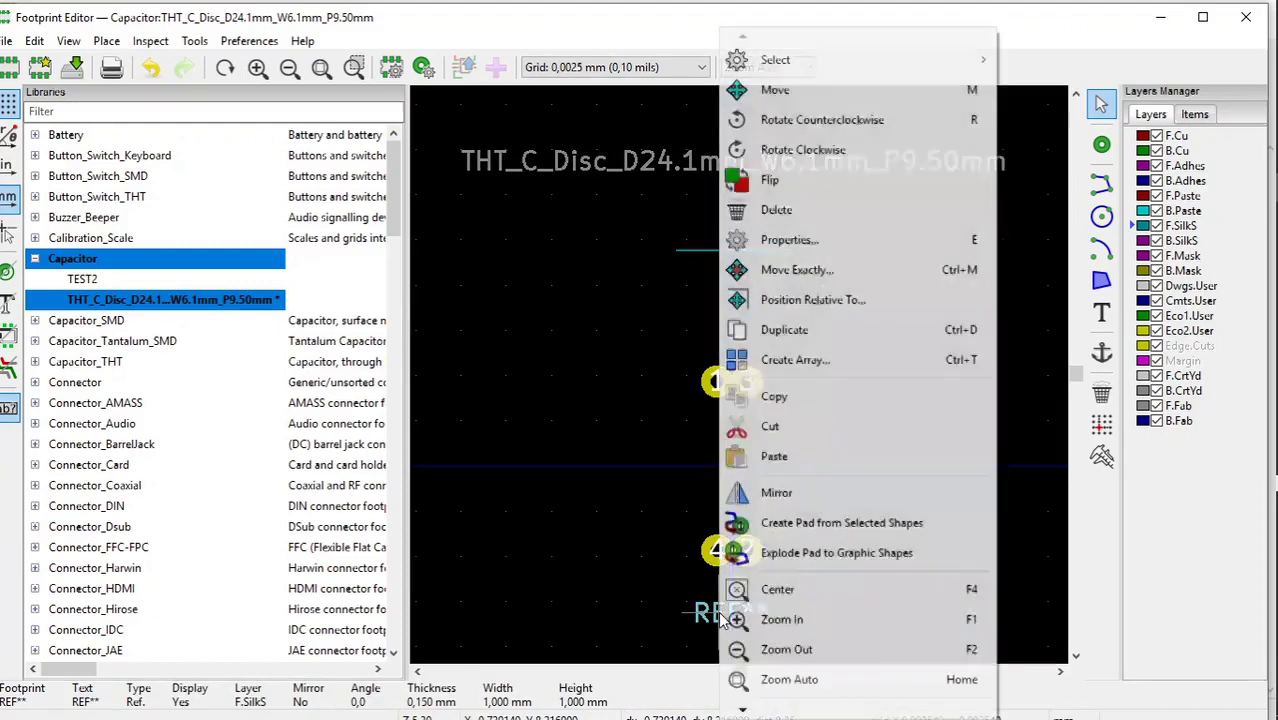
{"action": "left_click", "coordinate": [778, 99]}
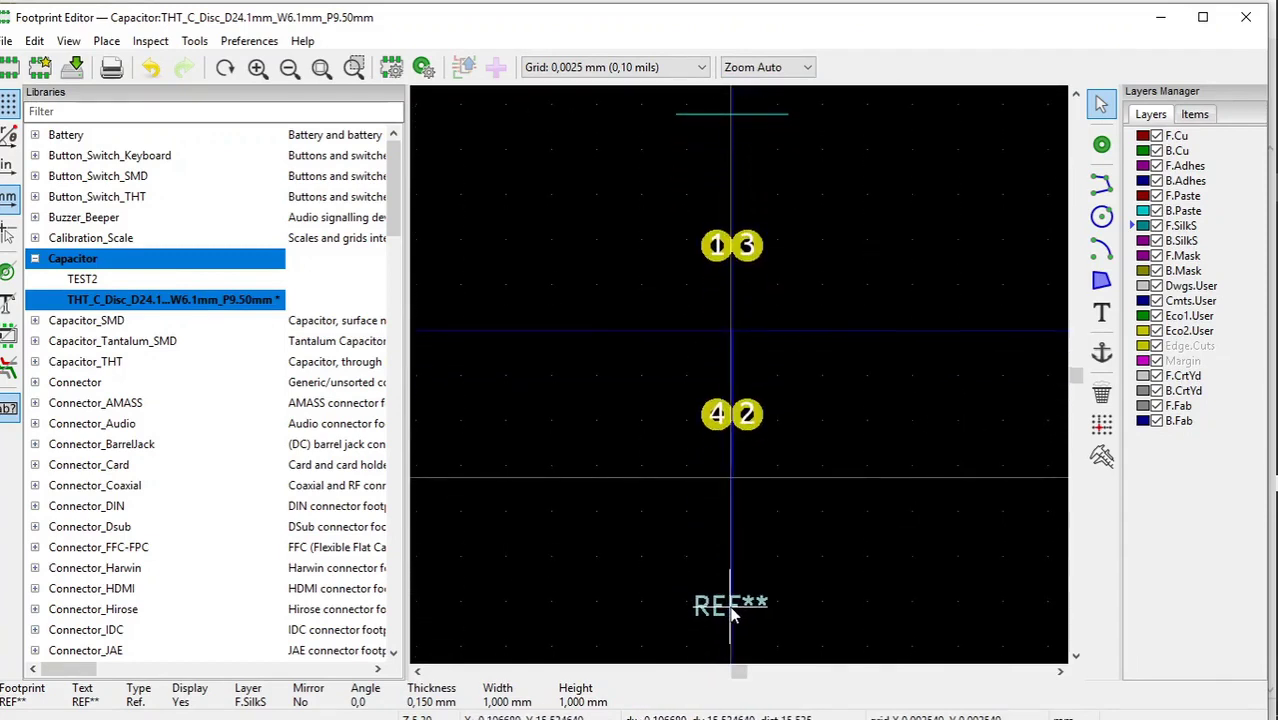
{"action": "left_click", "coordinate": [731, 612]}
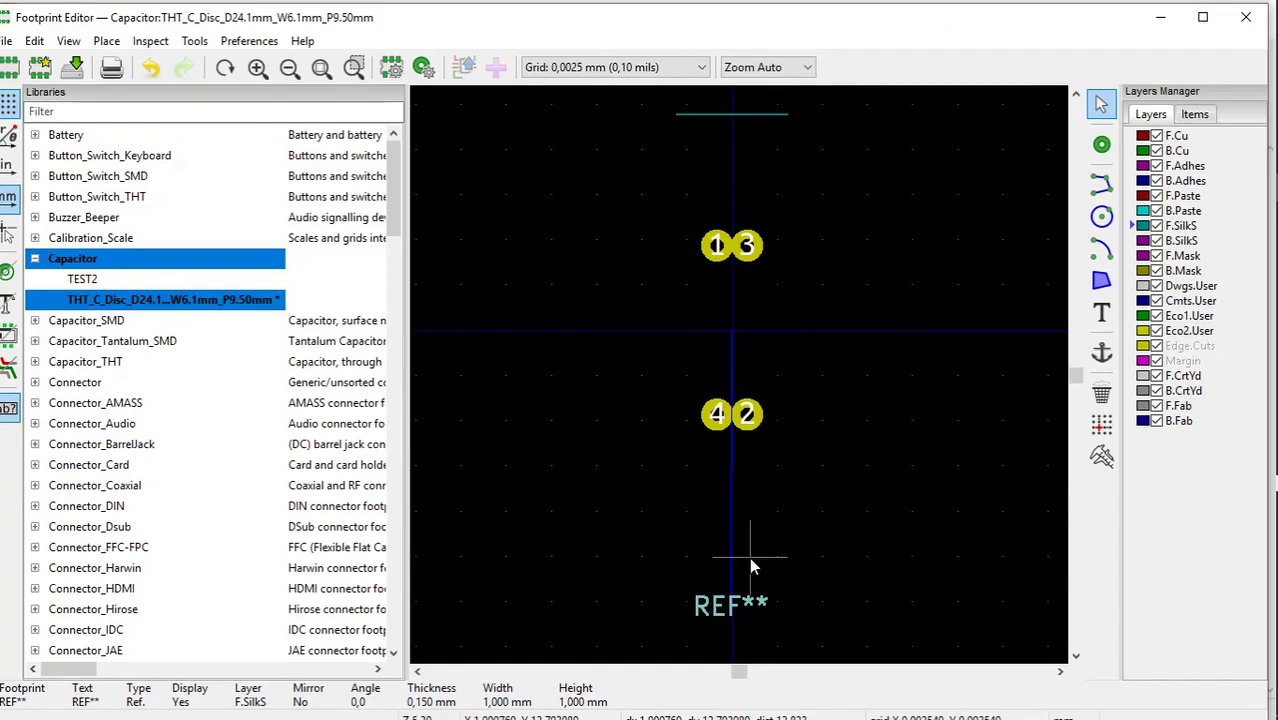
Draw a horizontal silkscreen line about 7.9 mm long between pads 4 and 2 and the REF** text.
{"action": "left_click", "coordinate": [1104, 183]}
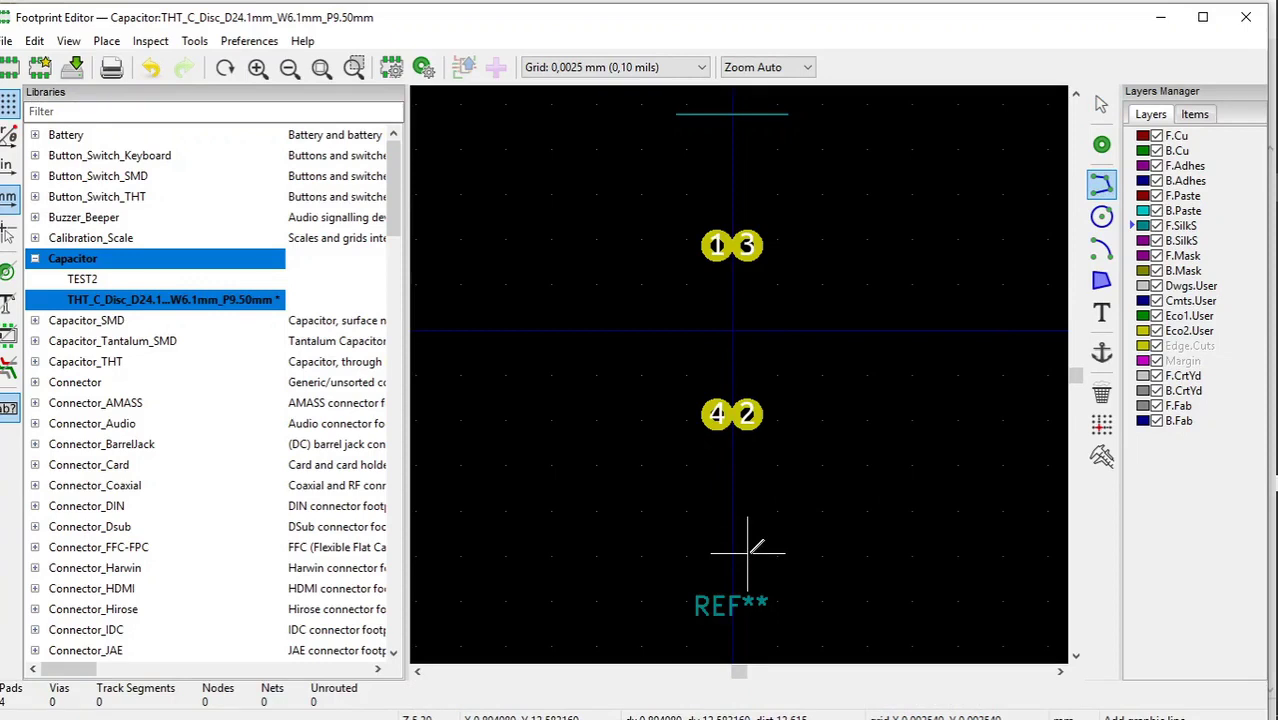
{"action": "left_click", "coordinate": [650, 551]}
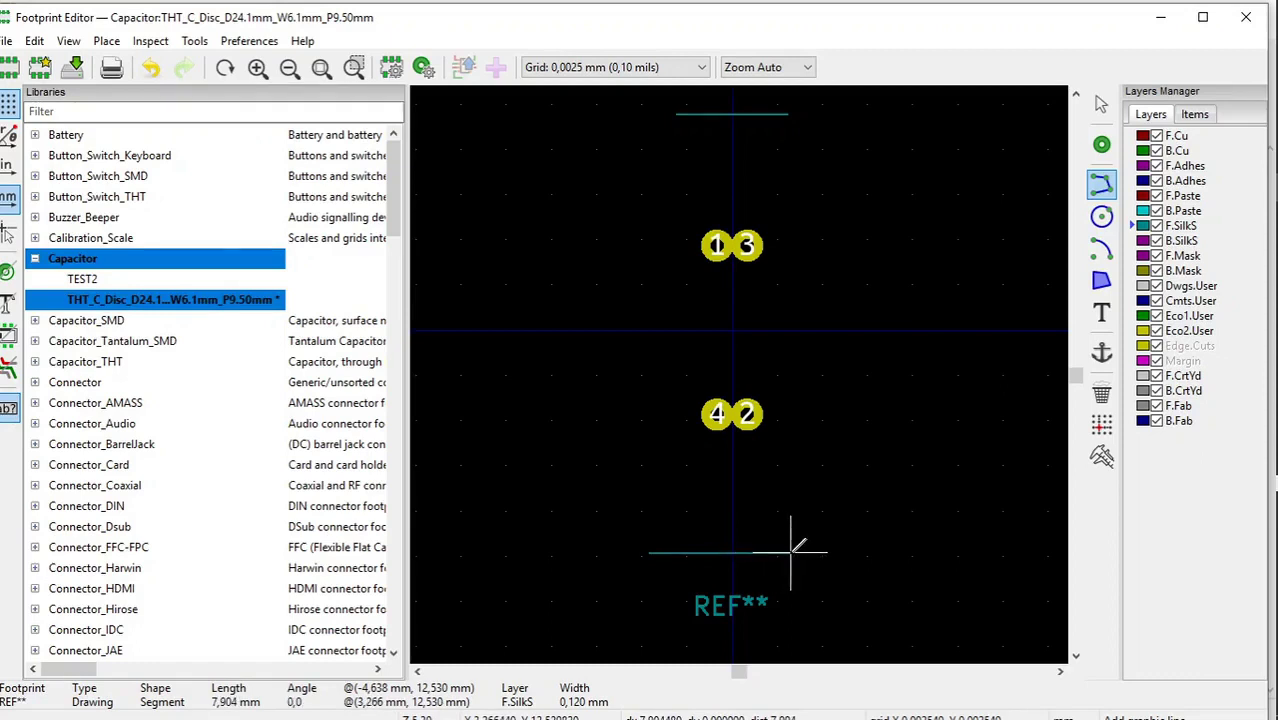
{"action": "left_click", "coordinate": [790, 551]}
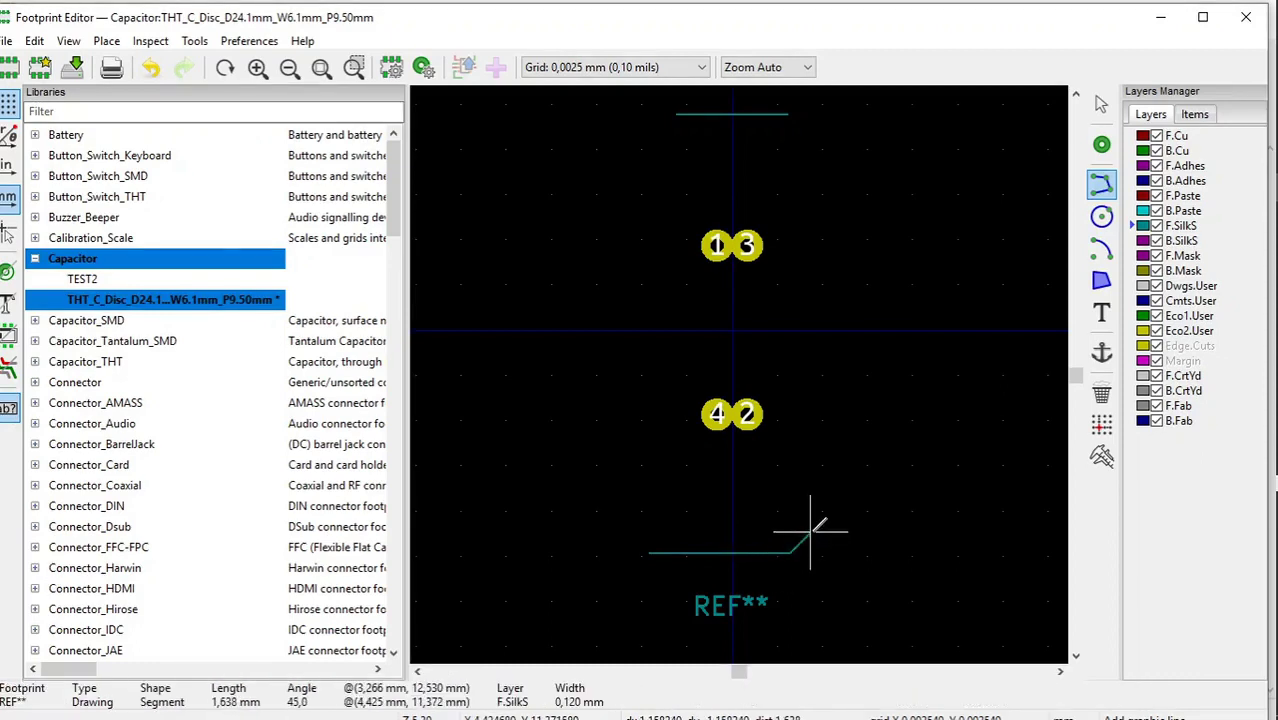
{"action": "right_click", "coordinate": [810, 531]}
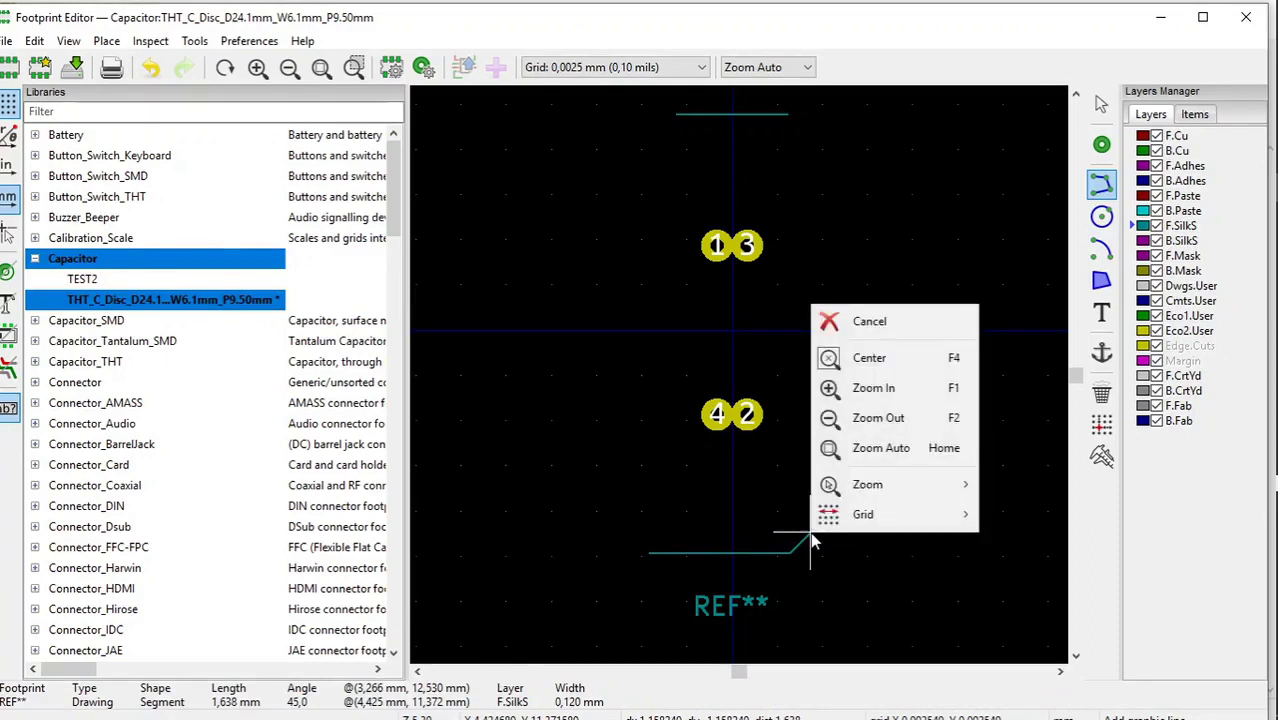
{"action": "left_click", "coordinate": [840, 318]}
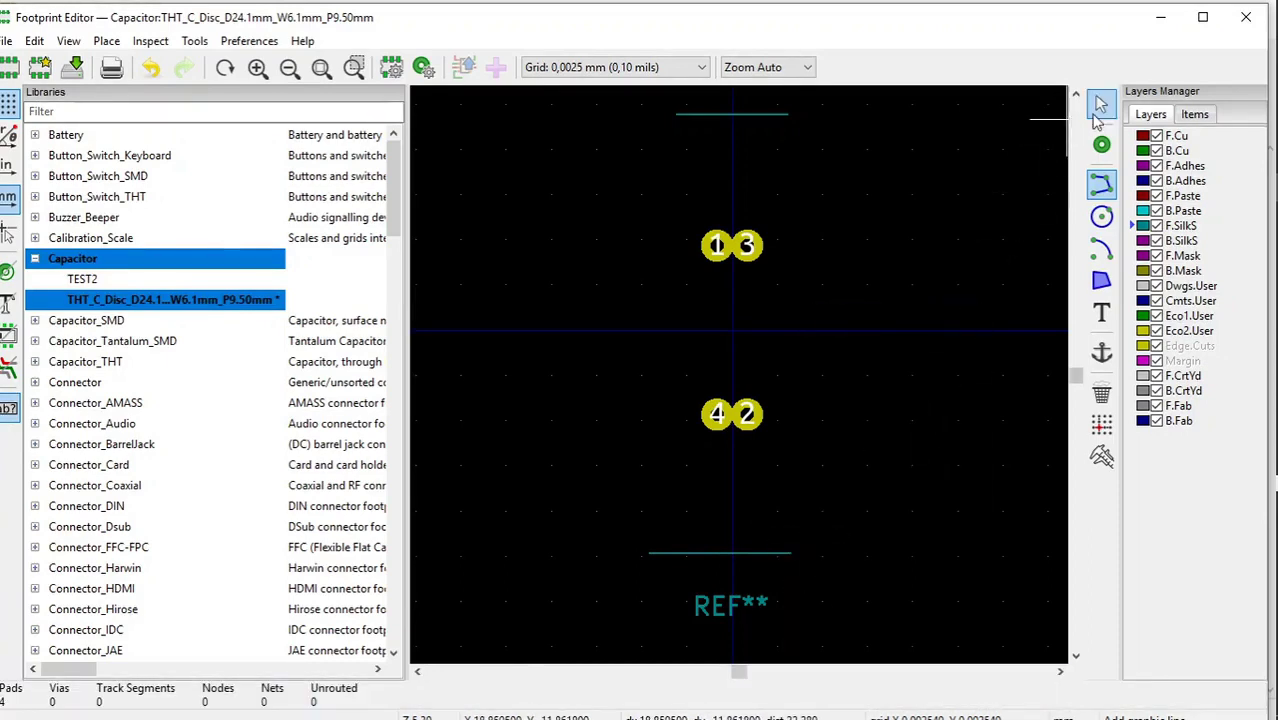
{"action": "left_click", "coordinate": [1101, 105]}
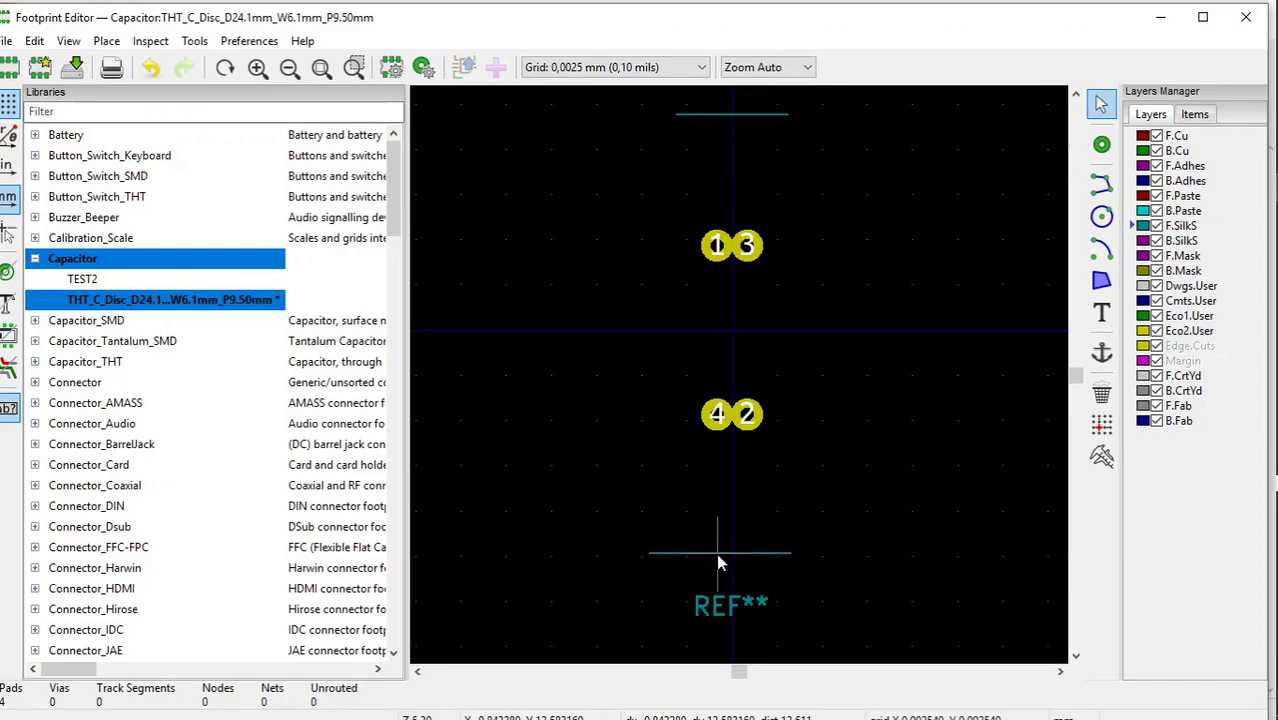
Set the start point X of the silkscreen line below pads 4 and 2 to -3.1 mm.
{"action": "left_click", "coordinate": [716, 553]}
{"action": "right_click", "coordinate": [718, 559]}
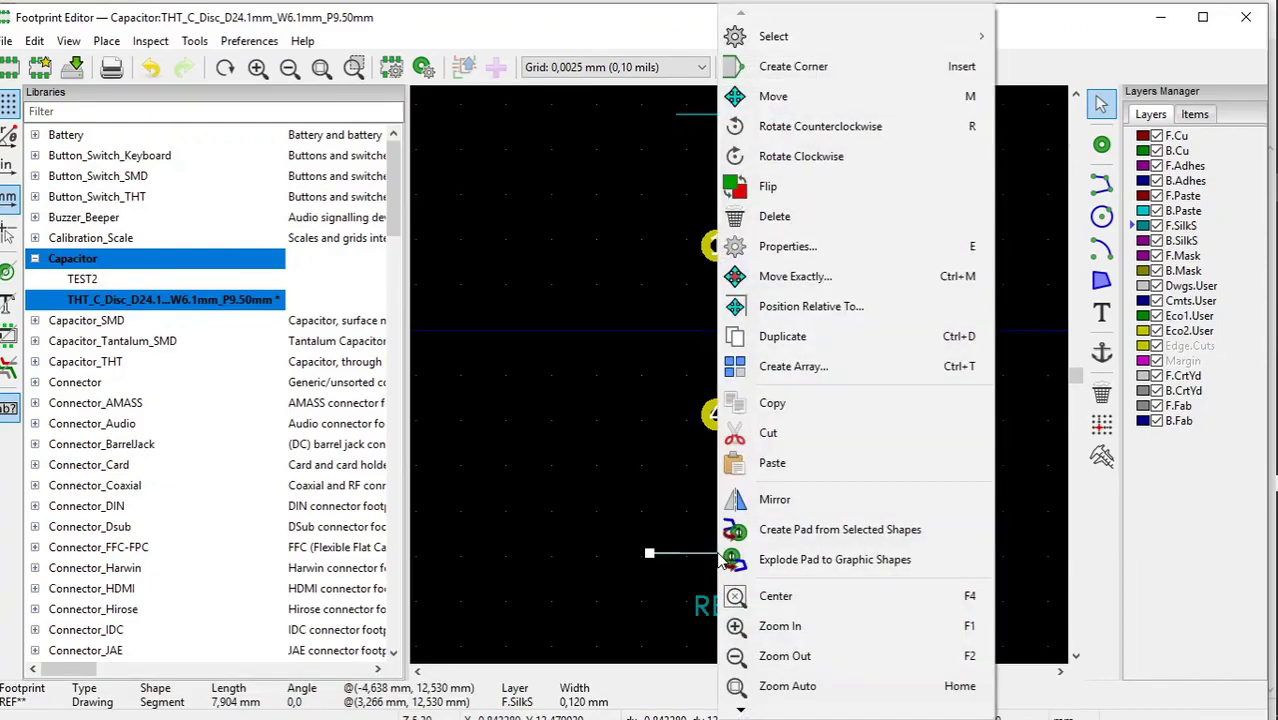
{"action": "left_click", "coordinate": [763, 251]}
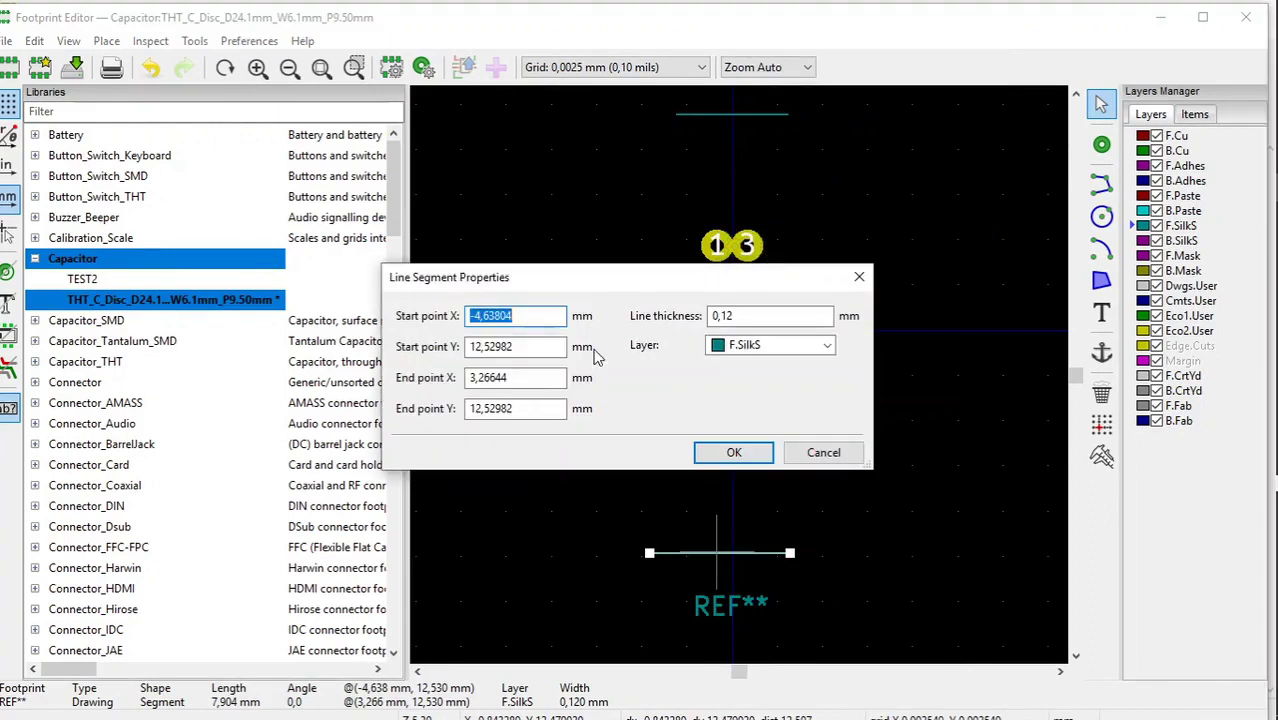
{"action": "left_click", "coordinate": [478, 314]}
{"action": "key", "text": "shift+Right"}
{"action": "type", "text": "3"}
{"action": "key", "text": "Delete"}
{"action": "key", "text": "Delete"}
{"action": "key", "text": "Delete"}
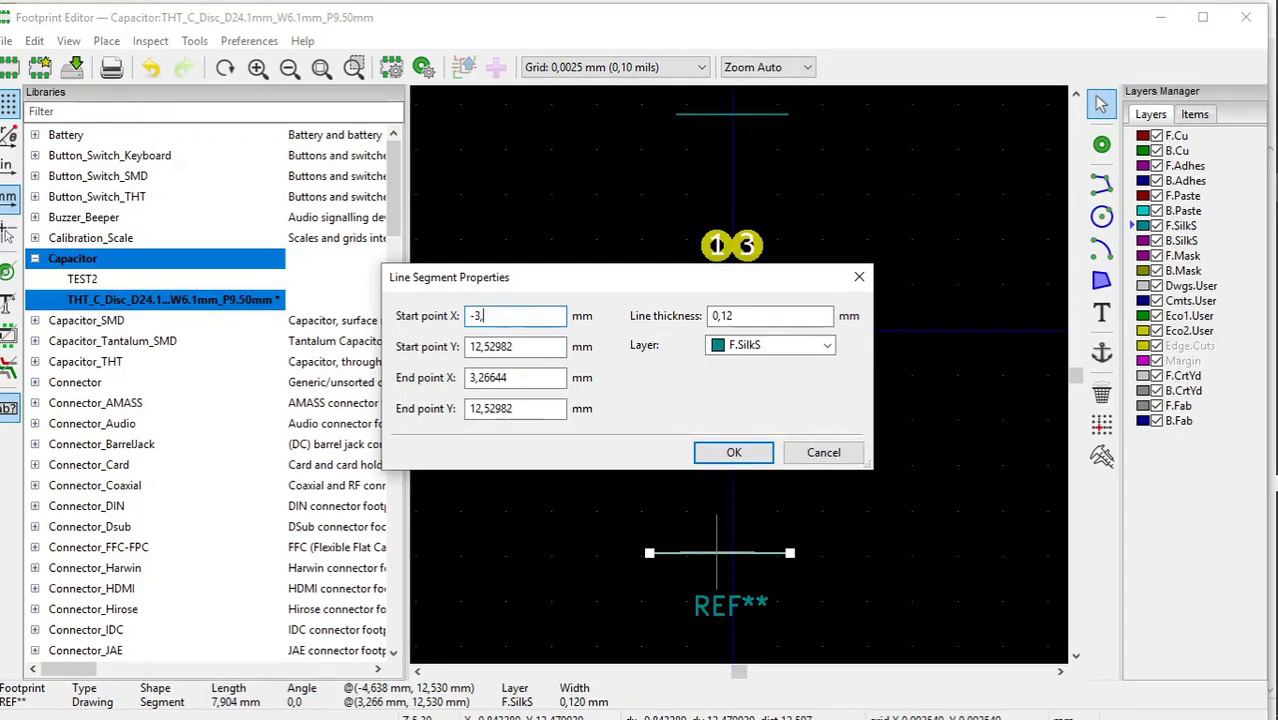
{"action": "type", "text": "1"}
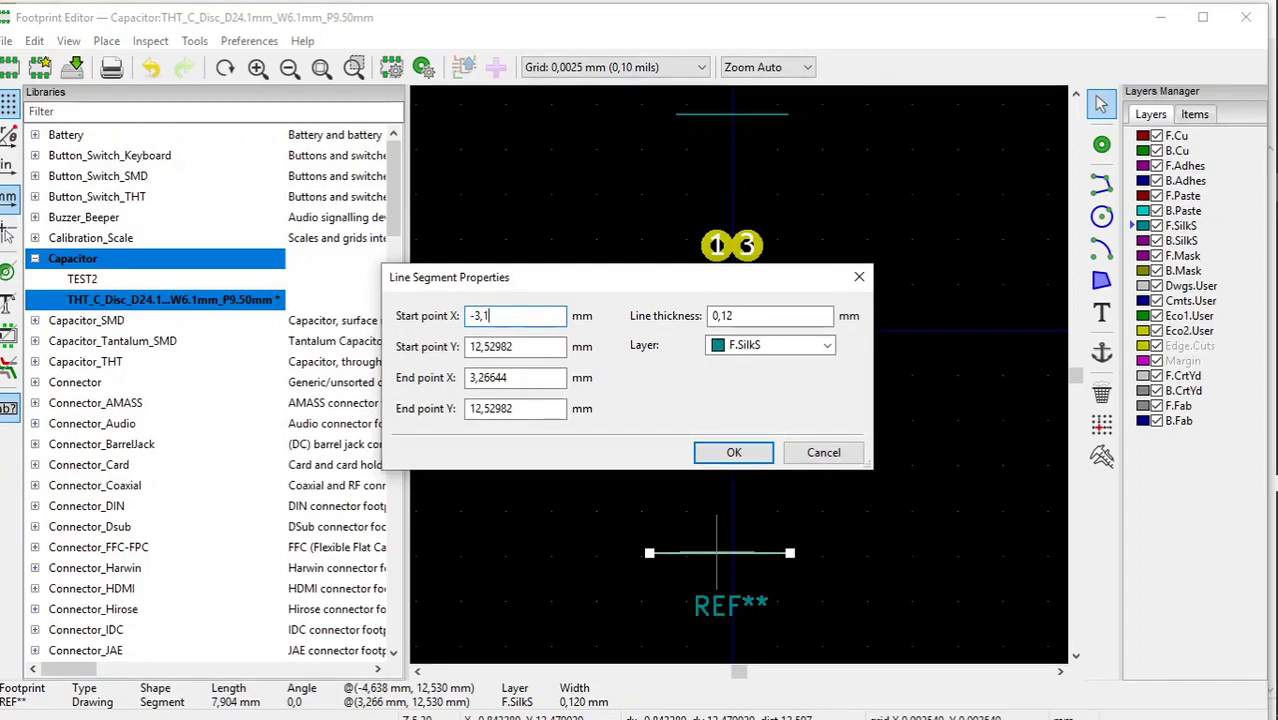
Set the lower silkscreen line's start point Y to 12.1 mm.
{"action": "left_click", "coordinate": [515, 346]}
{"action": "key", "text": "BackSpace"}
{"action": "key", "text": "BackSpace"}
{"action": "key", "text": "BackSpace"}
{"action": "key", "text": "BackSpace"}
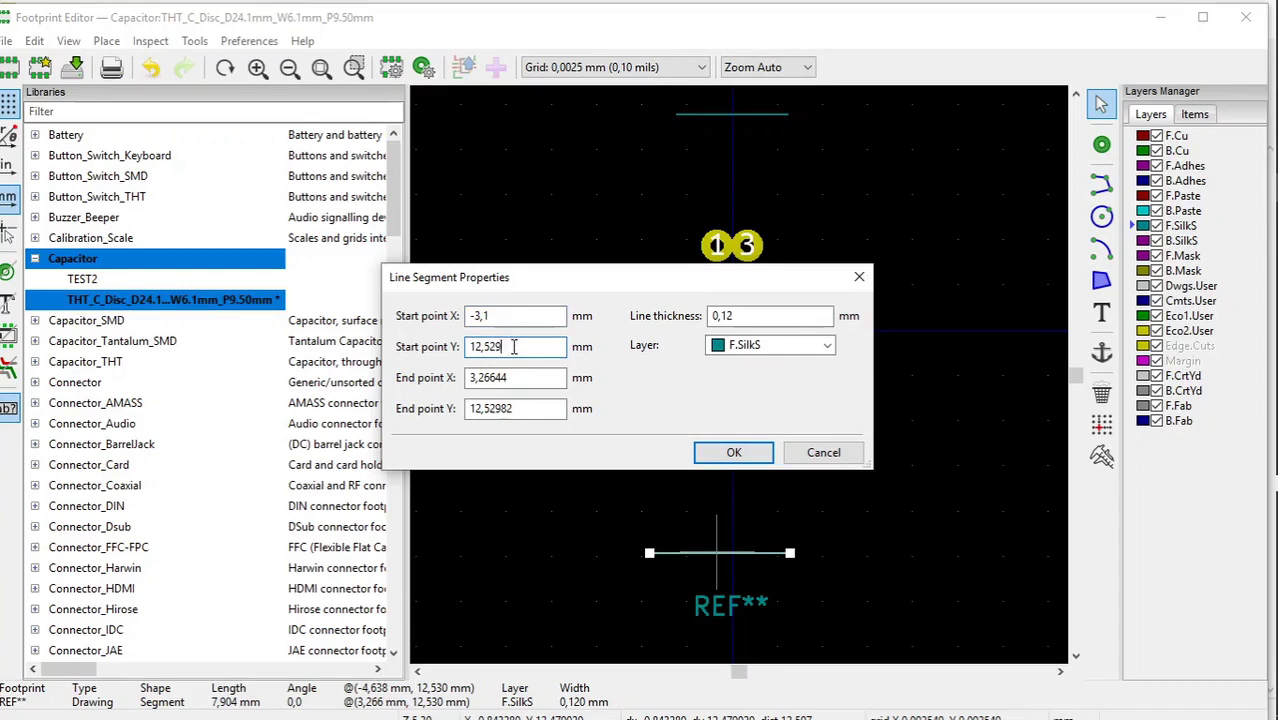
{"action": "type", "text": "1"}
Set the lower silkscreen line's end point X to 3.1 mm.
{"action": "left_click", "coordinate": [485, 378]}
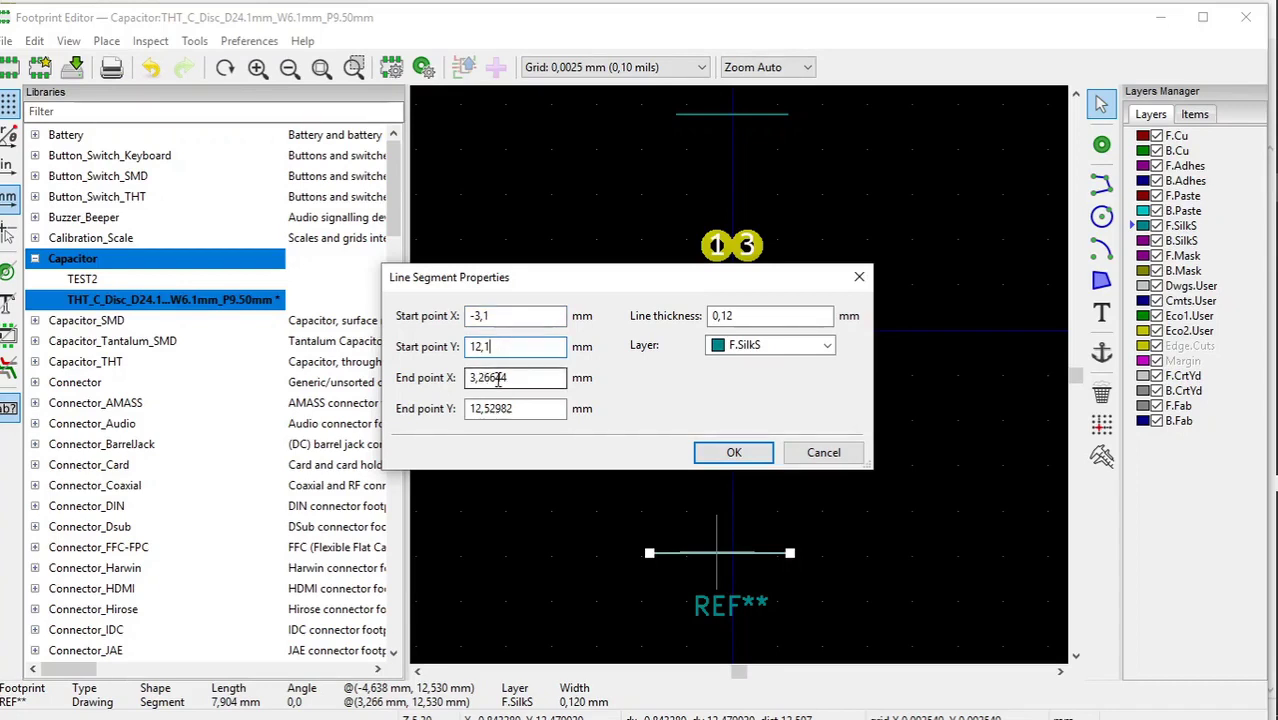
{"action": "left_click", "coordinate": [507, 377]}
{"action": "left_click", "coordinate": [509, 377]}
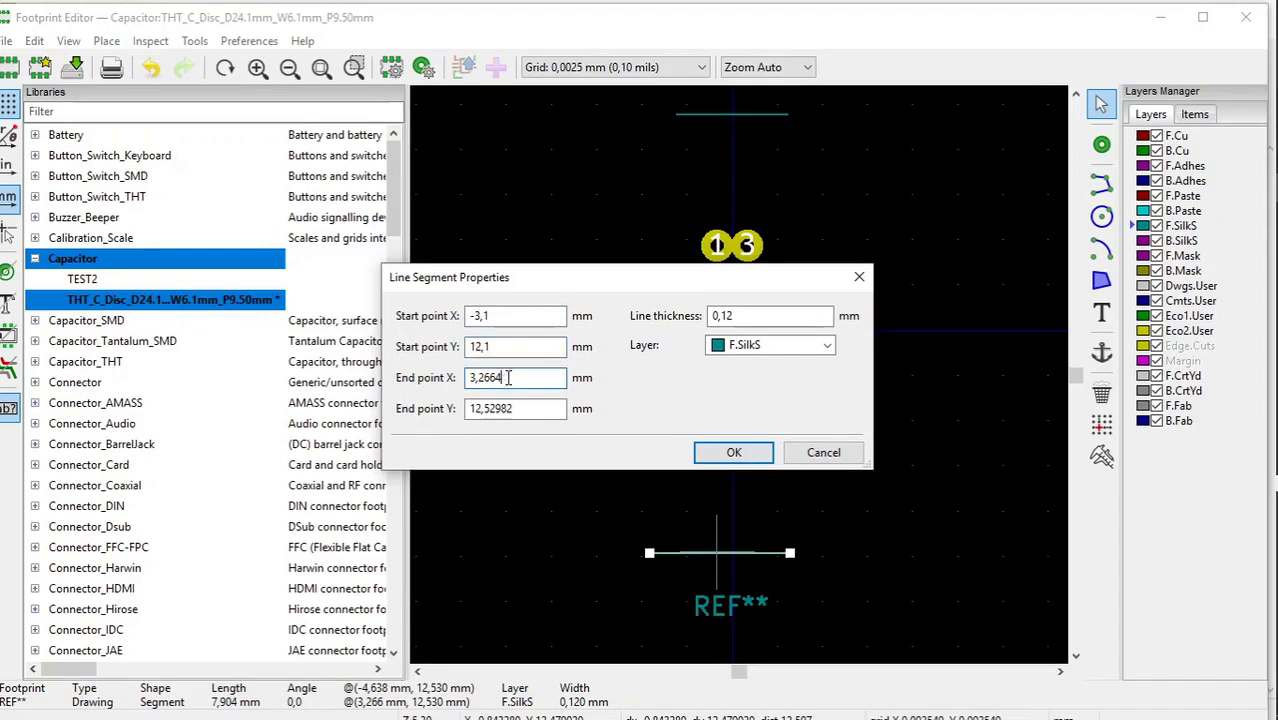
{"action": "key", "text": "BackSpace"}
{"action": "key", "text": "BackSpace"}
{"action": "key", "text": "BackSpace"}
{"action": "key", "text": "BackSpace"}
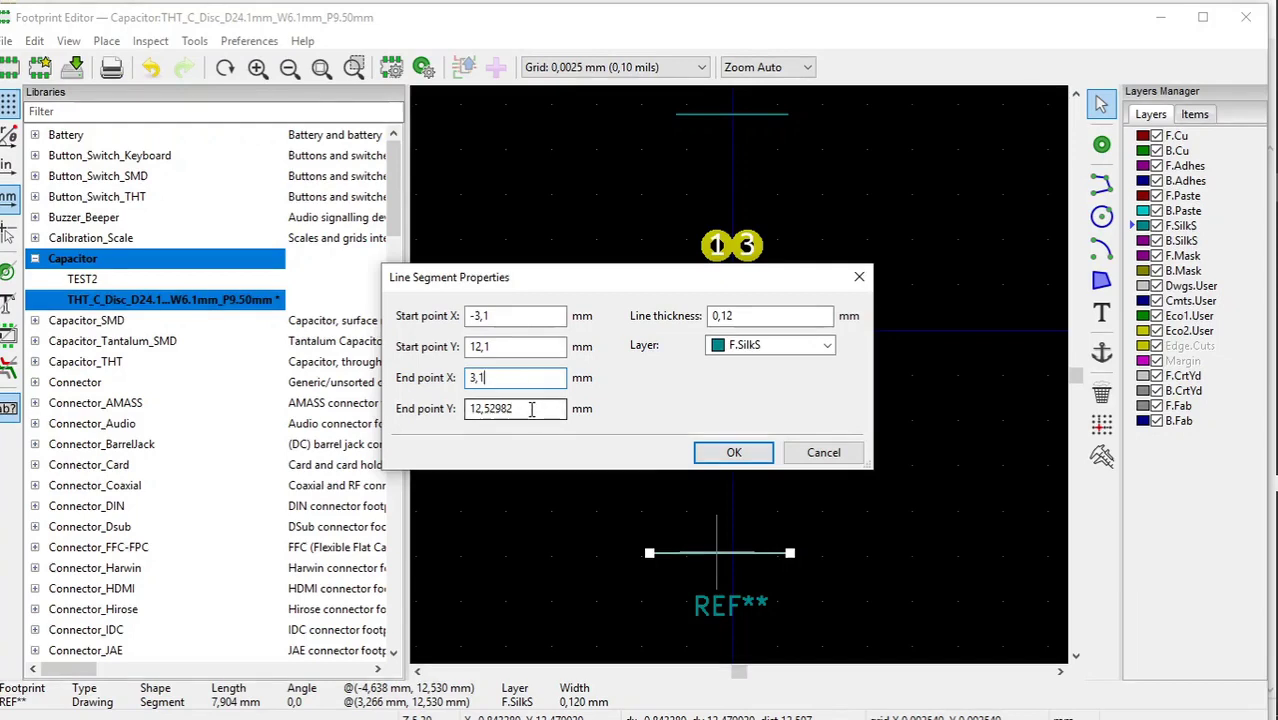
Set the lower silkscreen line's end point Y to 12.1 mm, apply the line properties and save the footprint.
{"action": "left_click", "coordinate": [531, 409]}
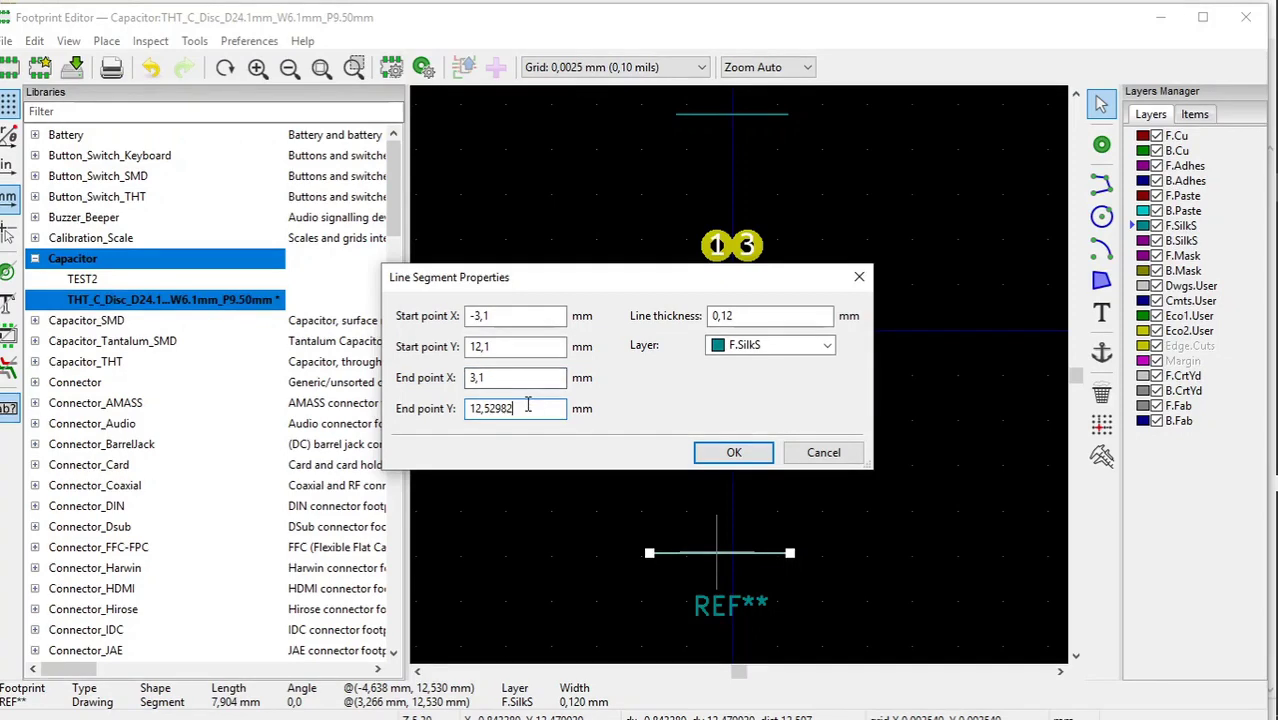
{"action": "key", "text": "BackSpace"}
{"action": "key", "text": "BackSpace"}
{"action": "type", "text": "12,1"}
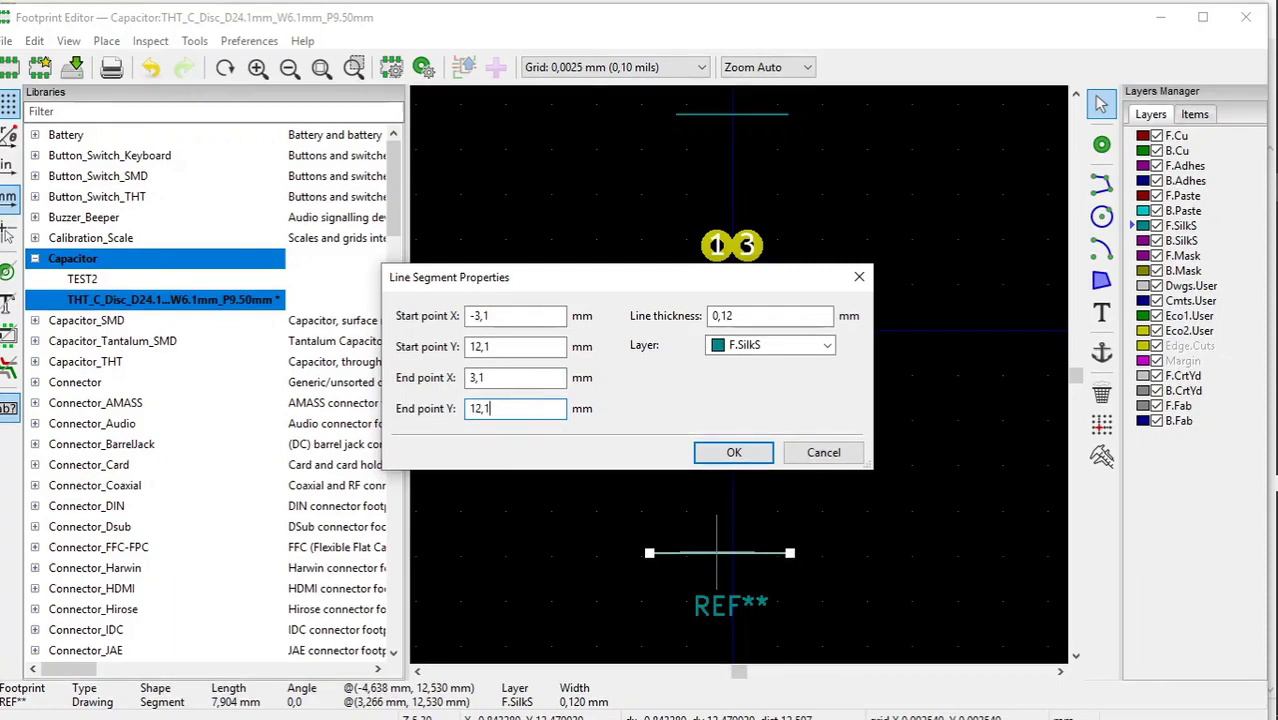
{"action": "left_click", "coordinate": [734, 451]}
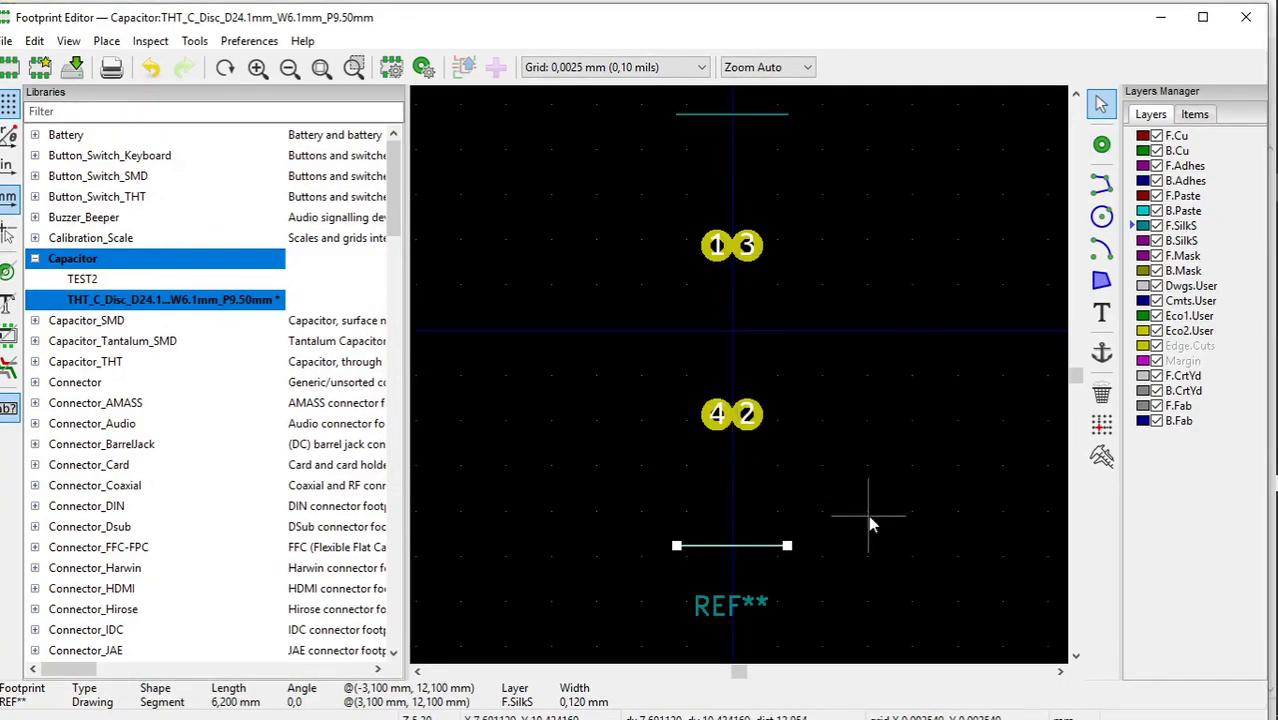
{"action": "key", "text": "ctrl+s"}
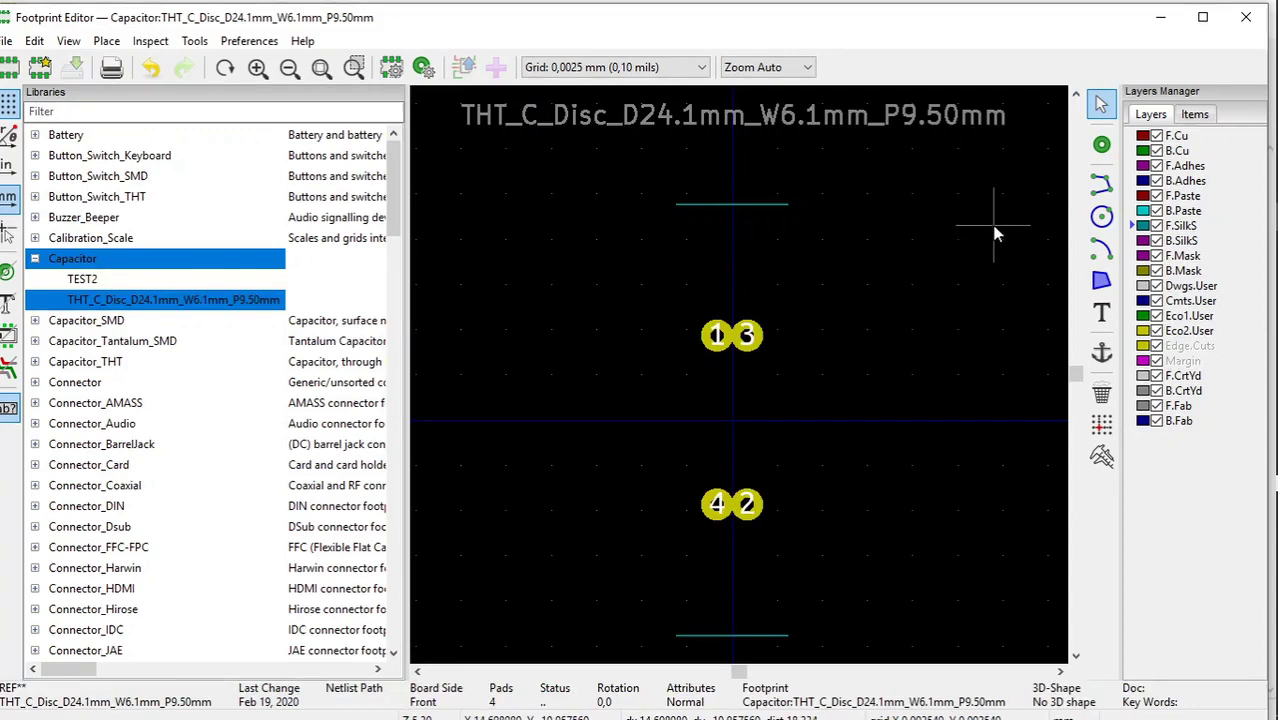
Draw a vertical silkscreen line about 24.3 mm long joining the left ends of the two horizontal lines.
{"action": "left_click", "coordinate": [1102, 182]}
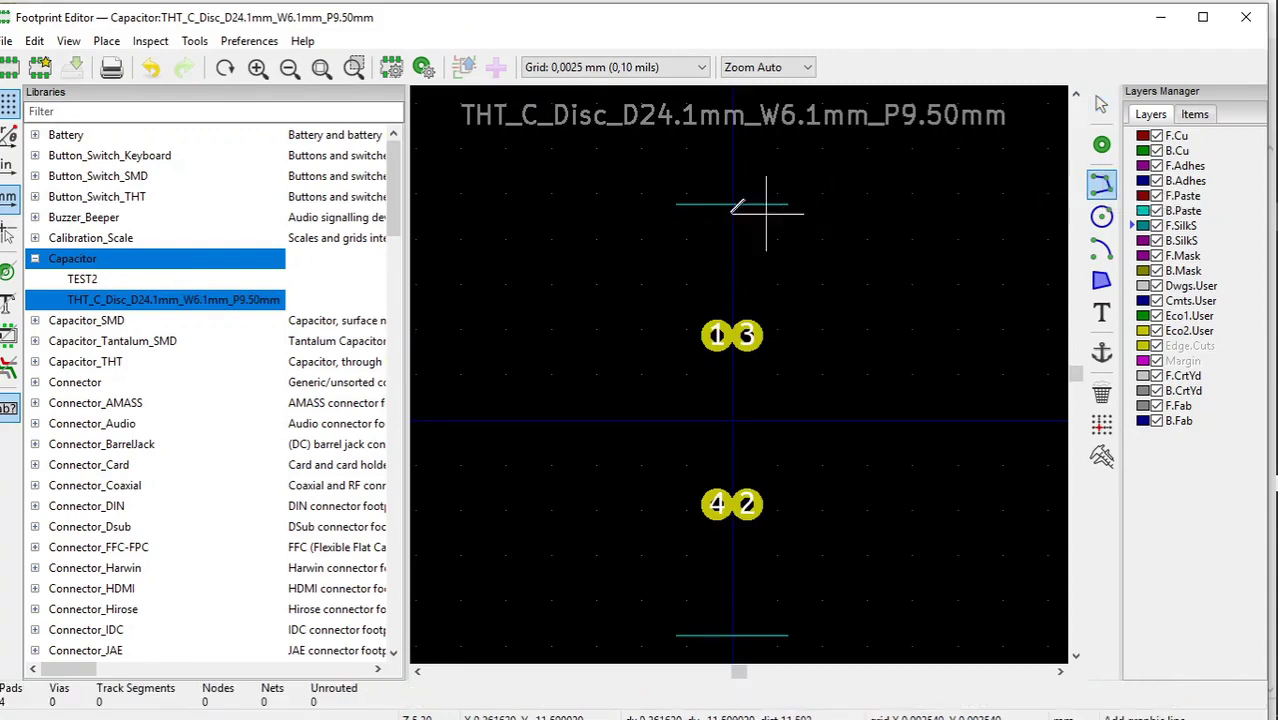
{"action": "left_click", "coordinate": [676, 201]}
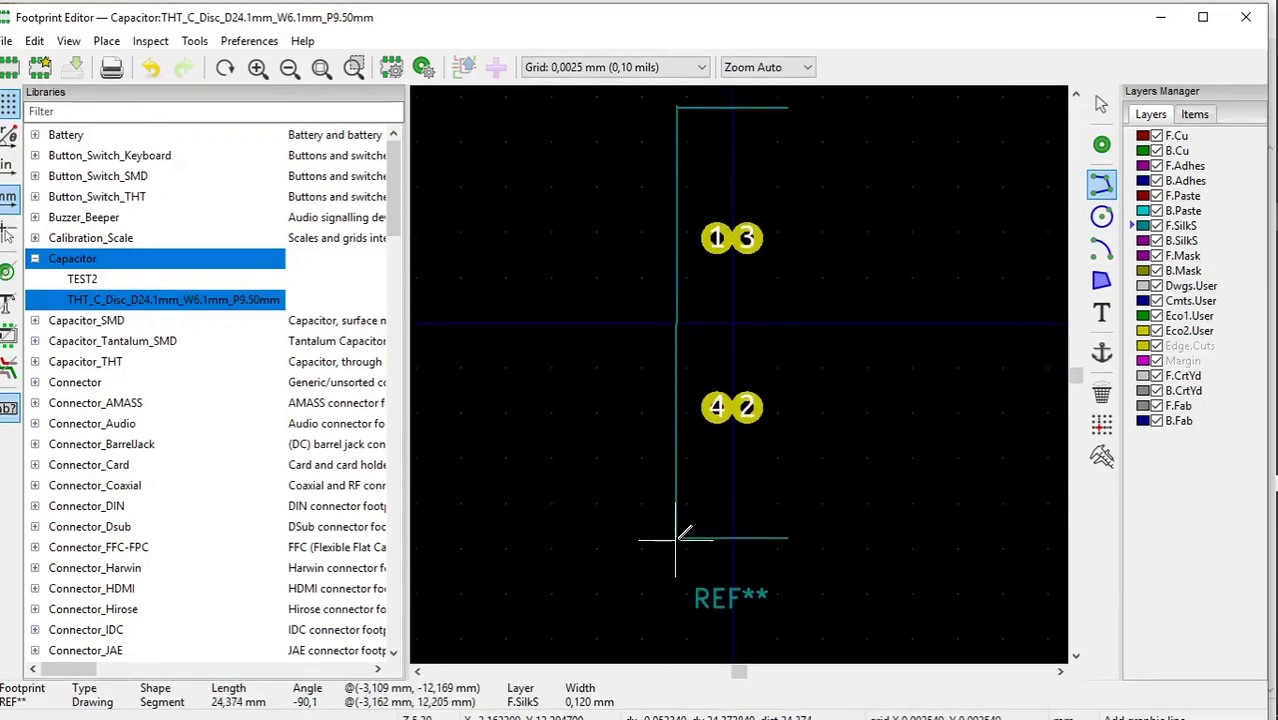
{"action": "left_click", "coordinate": [676, 537]}
{"action": "key", "text": "Escape"}
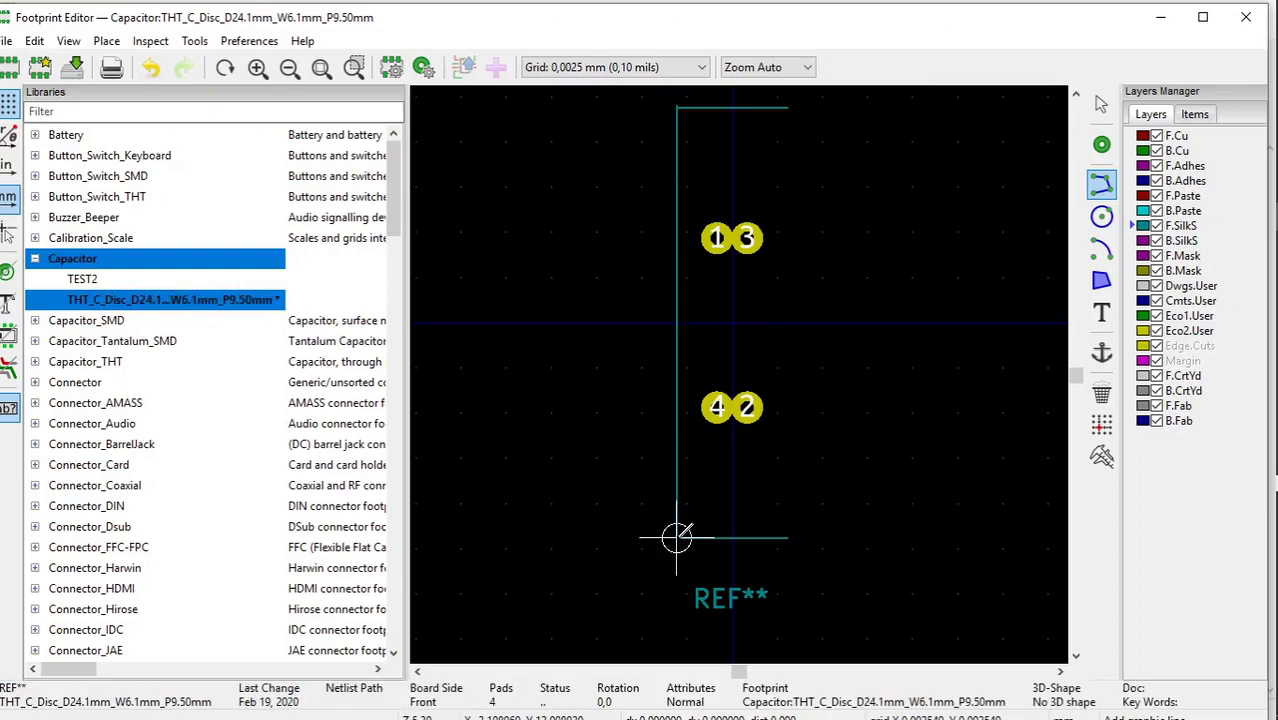
{"action": "left_click", "coordinate": [676, 537]}
{"action": "right_click", "coordinate": [714, 530]}
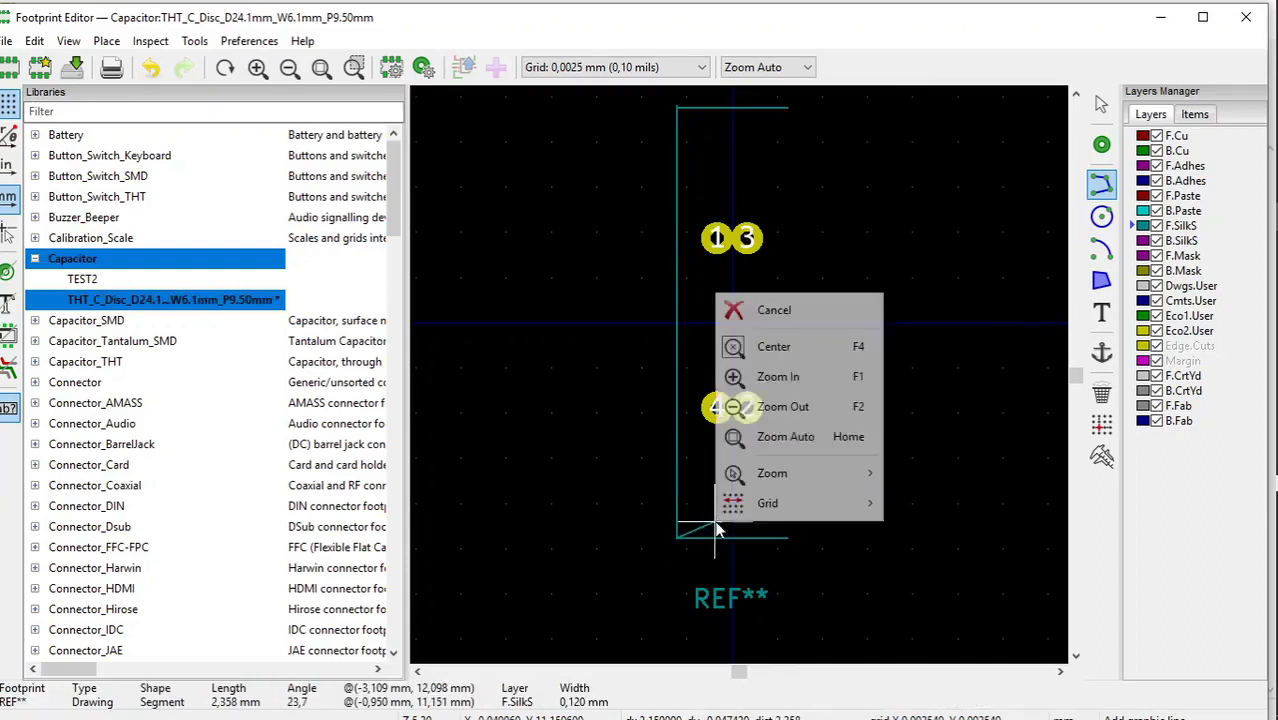
{"action": "left_click", "coordinate": [735, 310]}
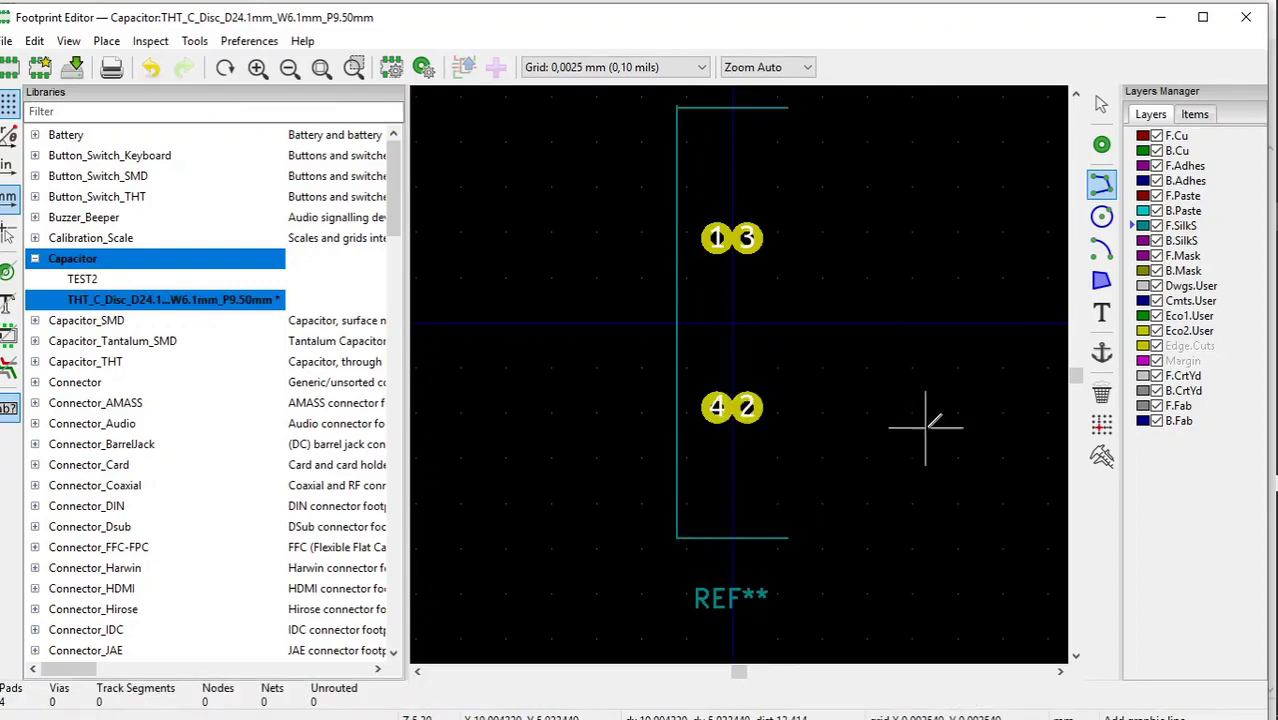
{"action": "left_click", "coordinate": [1101, 104]}
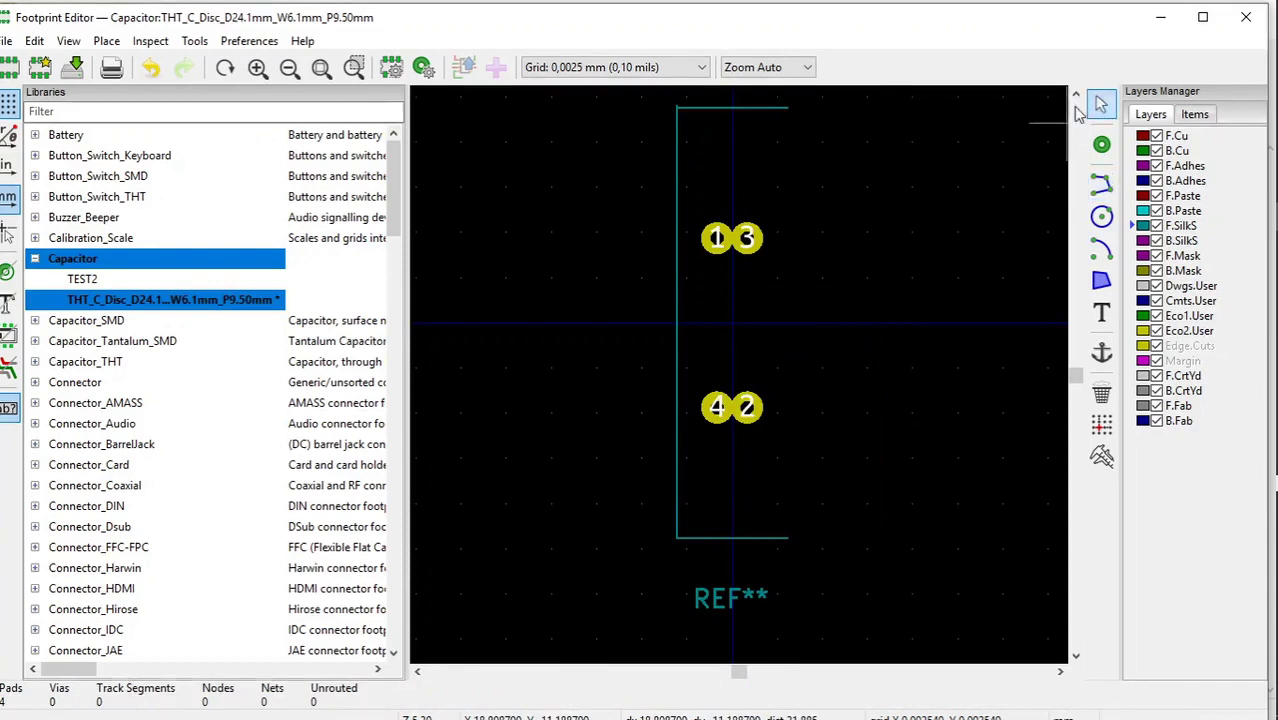
Set the start point X of the vertical silkscreen line beside pads 1 and 4 to -3.1 mm.
{"action": "left_click", "coordinate": [677, 258]}
{"action": "right_click", "coordinate": [677, 257]}
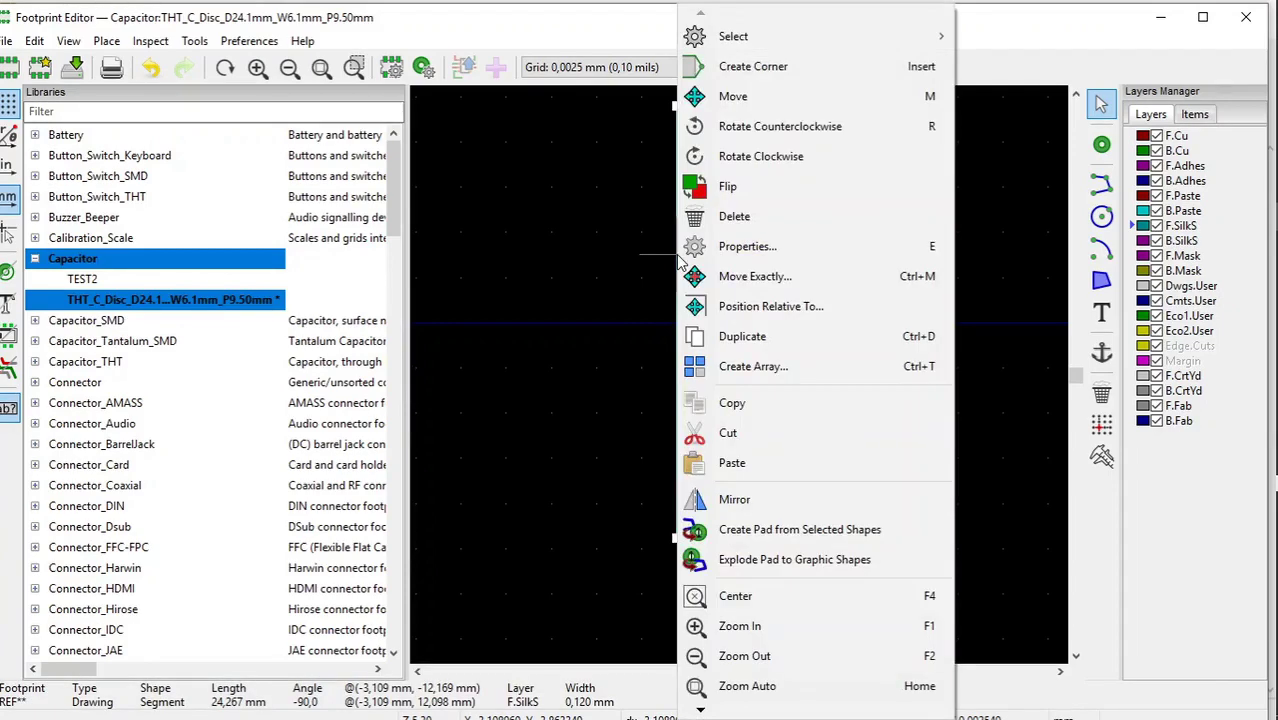
{"action": "left_click", "coordinate": [745, 246]}
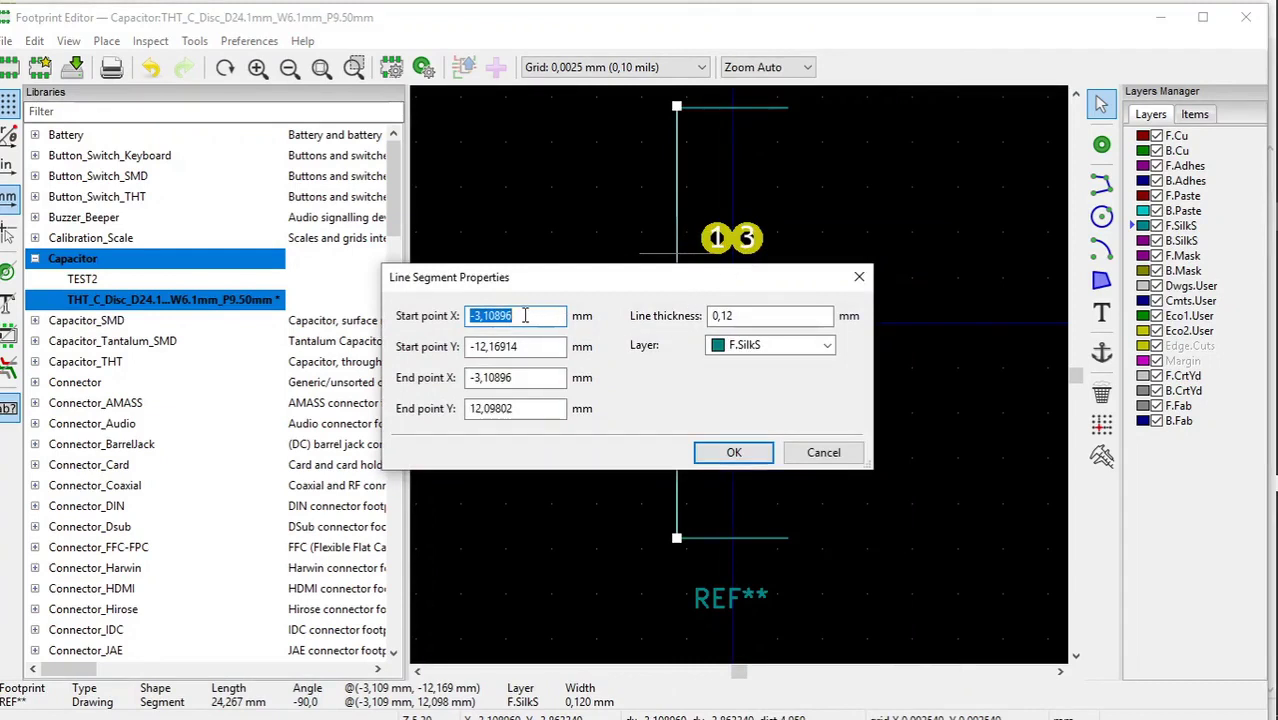
{"action": "left_click", "coordinate": [520, 315]}
{"action": "key", "text": "BackSpace"}
{"action": "key", "text": "BackSpace"}
{"action": "key", "text": "BackSpace"}
{"action": "key", "text": "BackSpace"}
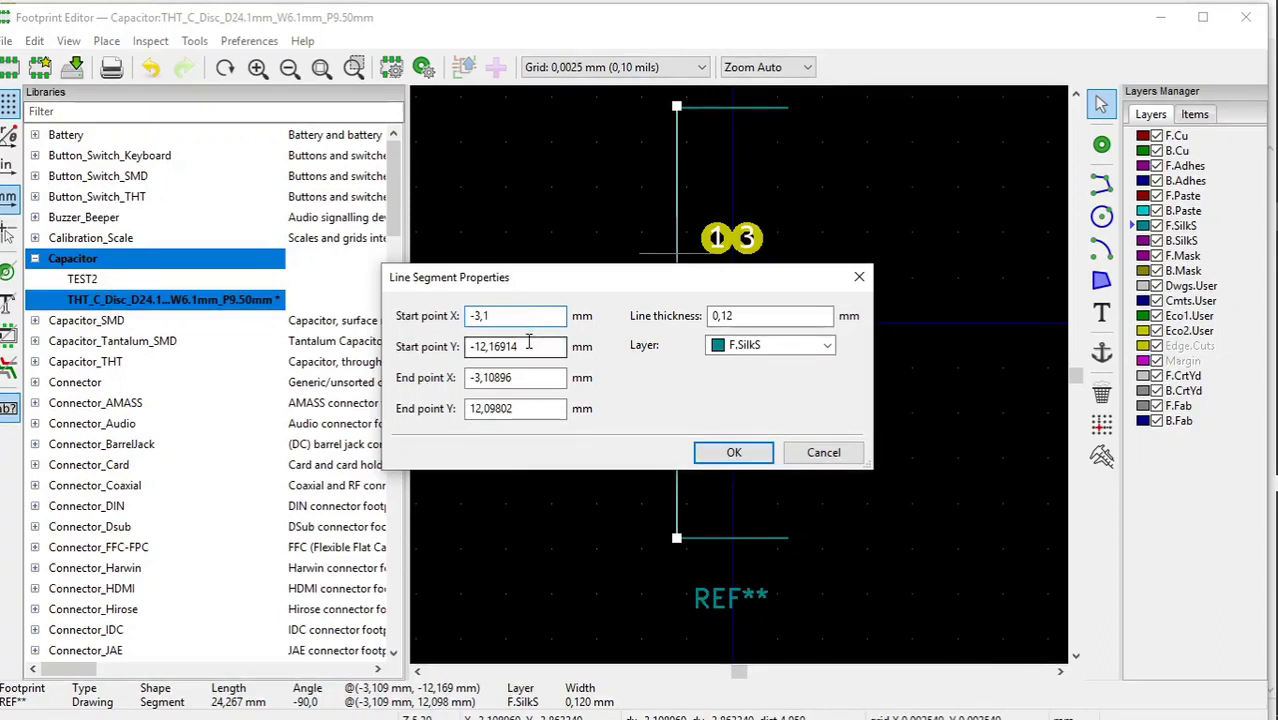
Set the start point Y of the vertical silkscreen line beside pads 1 and 4 to -12.1 mm.
{"action": "left_click", "coordinate": [529, 347]}
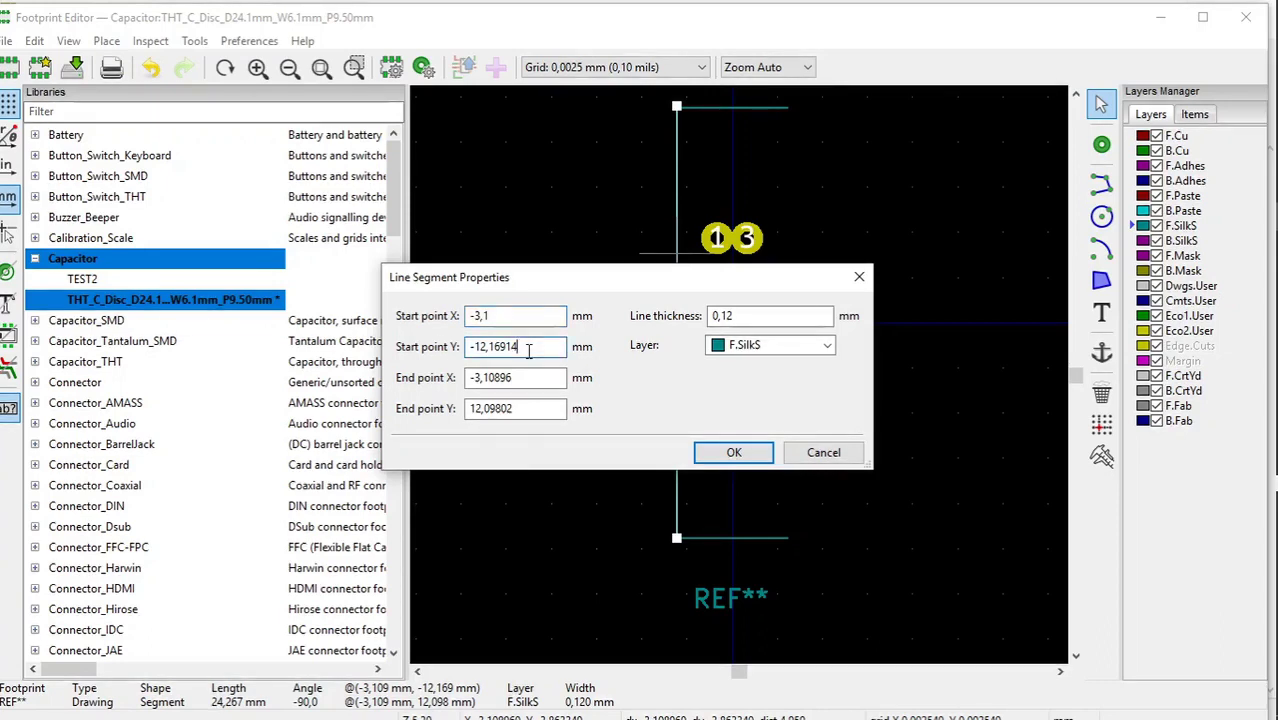
{"action": "key", "text": "BackSpace"}
{"action": "key", "text": "BackSpace"}
Set the end point of the vertical line beside pads 1 and 4 to X -3.1 mm, Y 12.1 mm and apply the properties.
{"action": "left_click", "coordinate": [528, 378]}
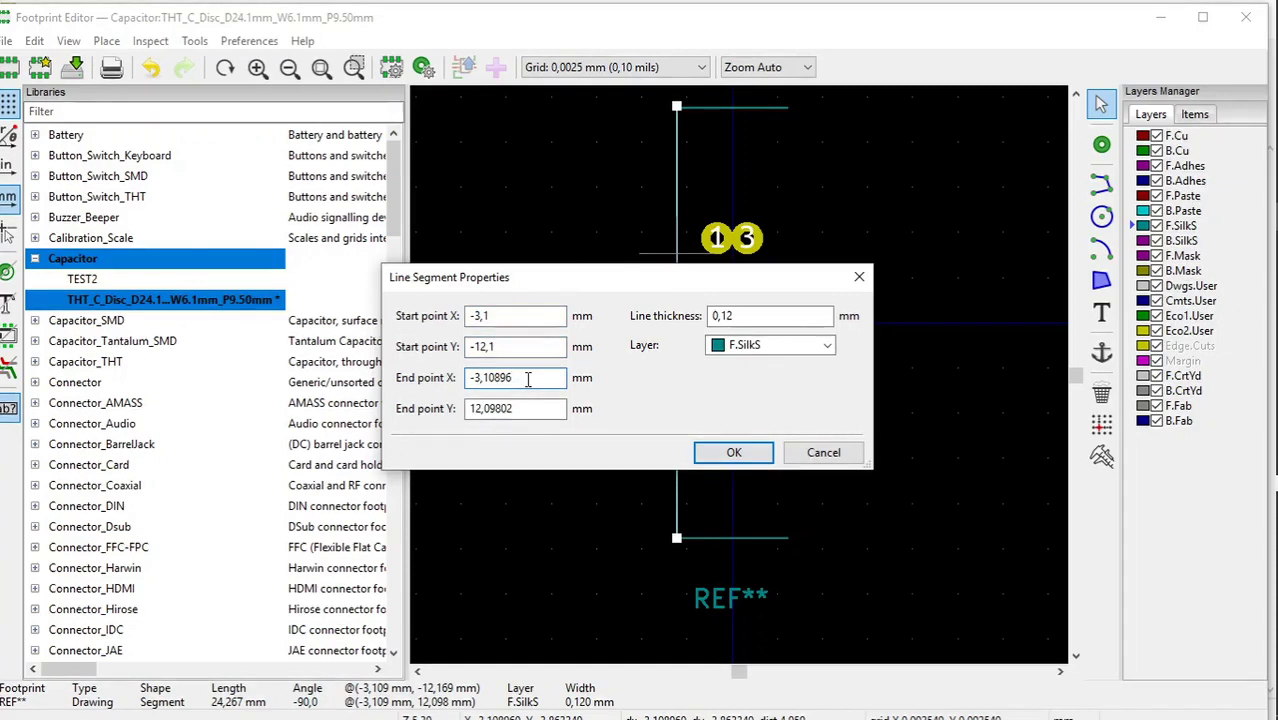
{"action": "key", "text": "BackSpace"}
{"action": "left_click", "coordinate": [538, 408]}
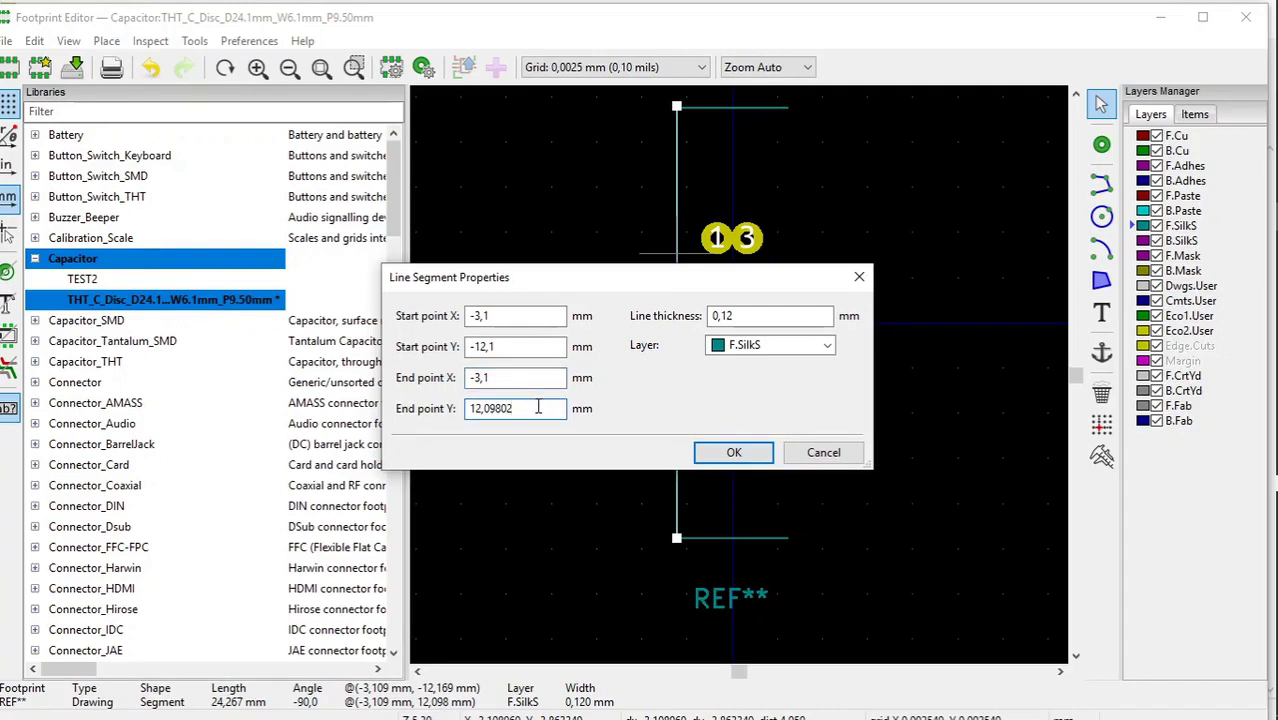
{"action": "key", "text": "BackSpace"}
{"action": "key", "text": "BackSpace"}
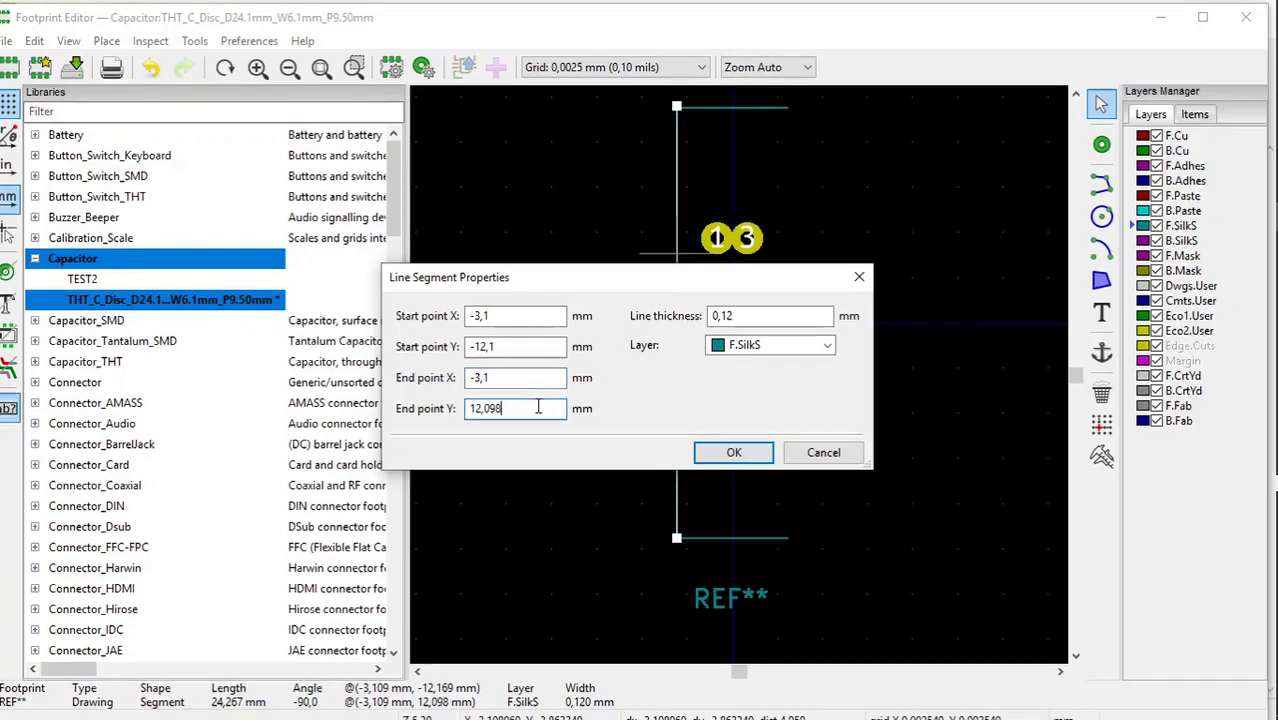
{"action": "key", "text": "BackSpace"}
{"action": "key", "text": "BackSpace"}
{"action": "key", "text": "BackSpace"}
{"action": "type", "text": "1"}
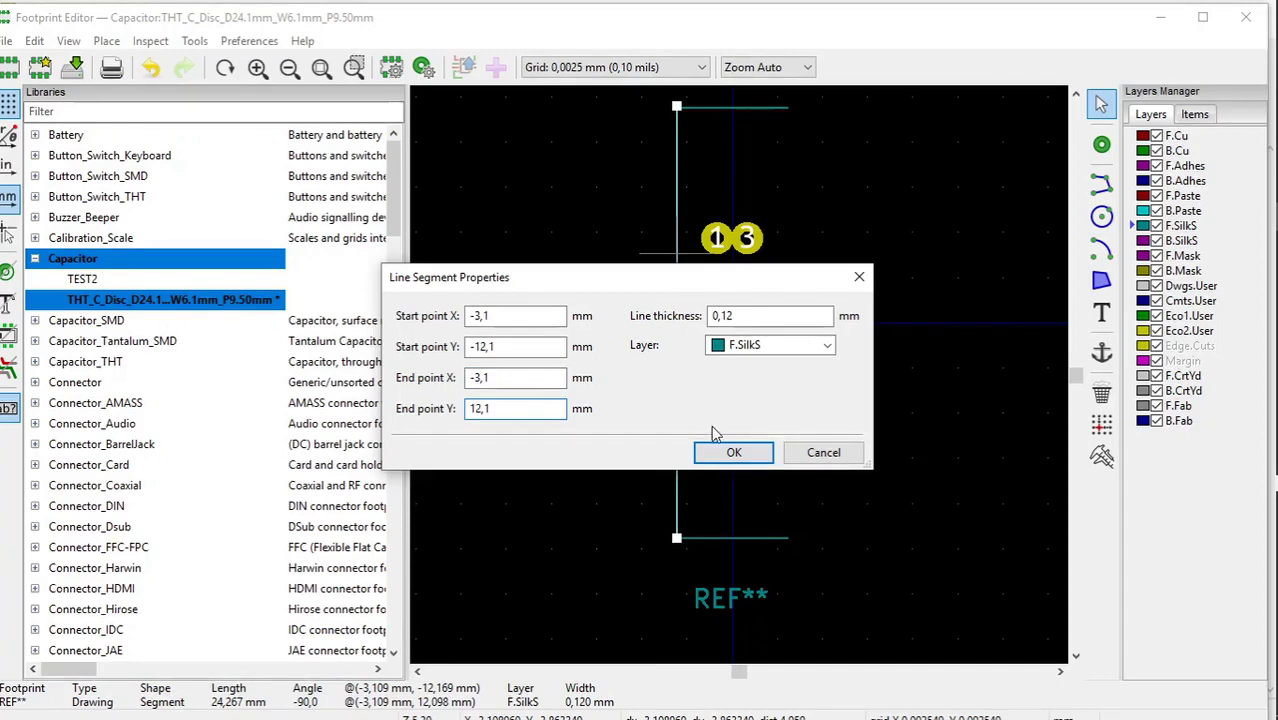
{"action": "left_click", "coordinate": [727, 451]}
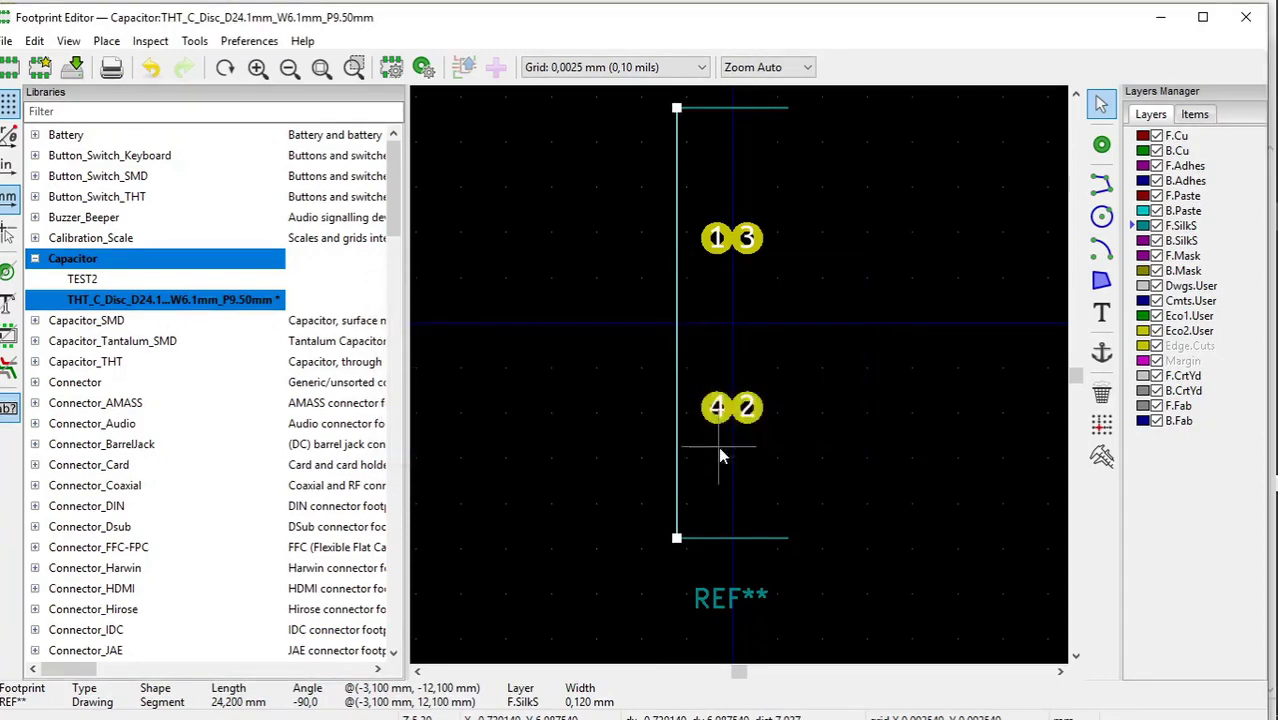
{"action": "left_click", "coordinate": [890, 465]}
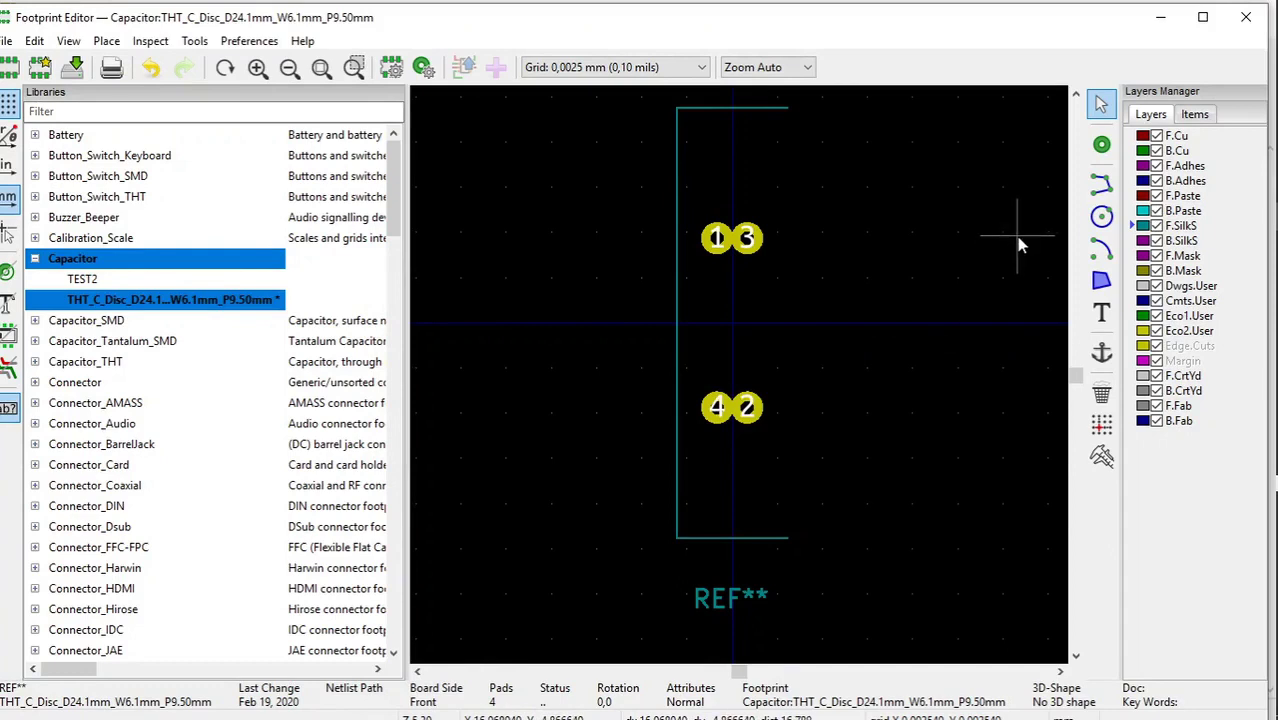
Draw a near-vertical silkscreen line about 24.3 mm long beside pads 3 and 2, joining the open ends of the two horizontal lines.
{"action": "left_click", "coordinate": [1104, 182]}
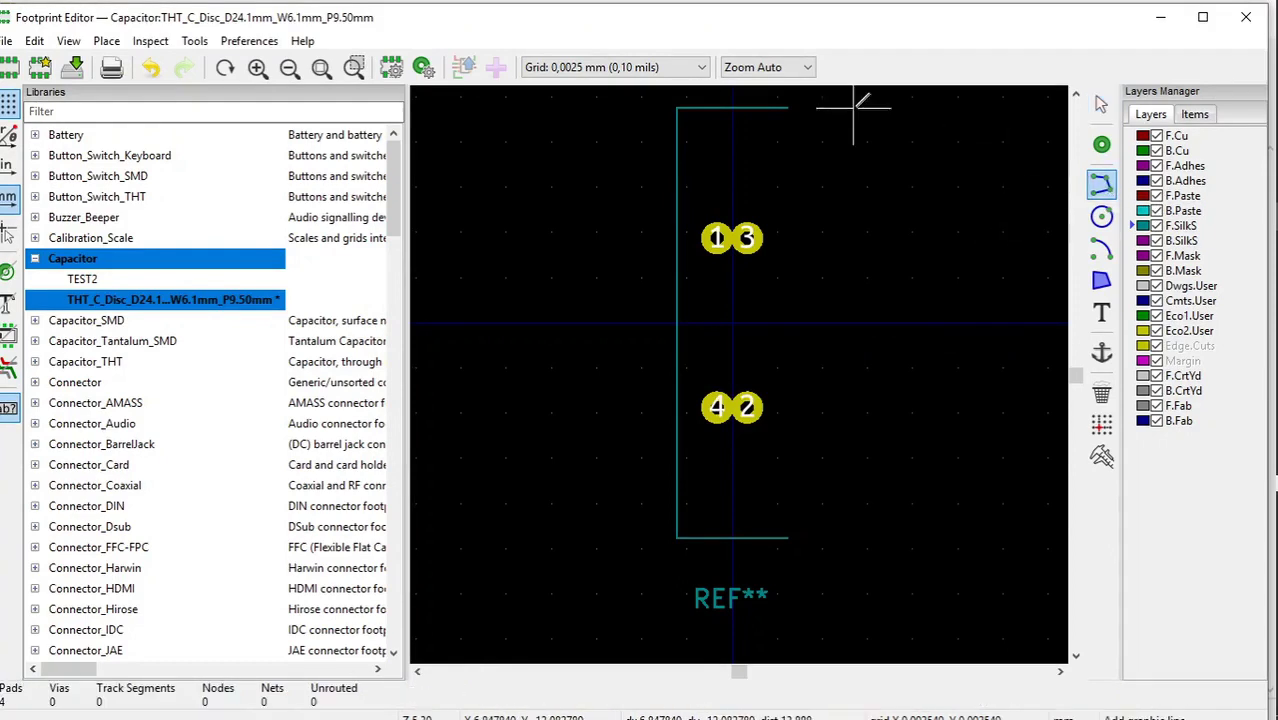
{"action": "left_click", "coordinate": [788, 106]}
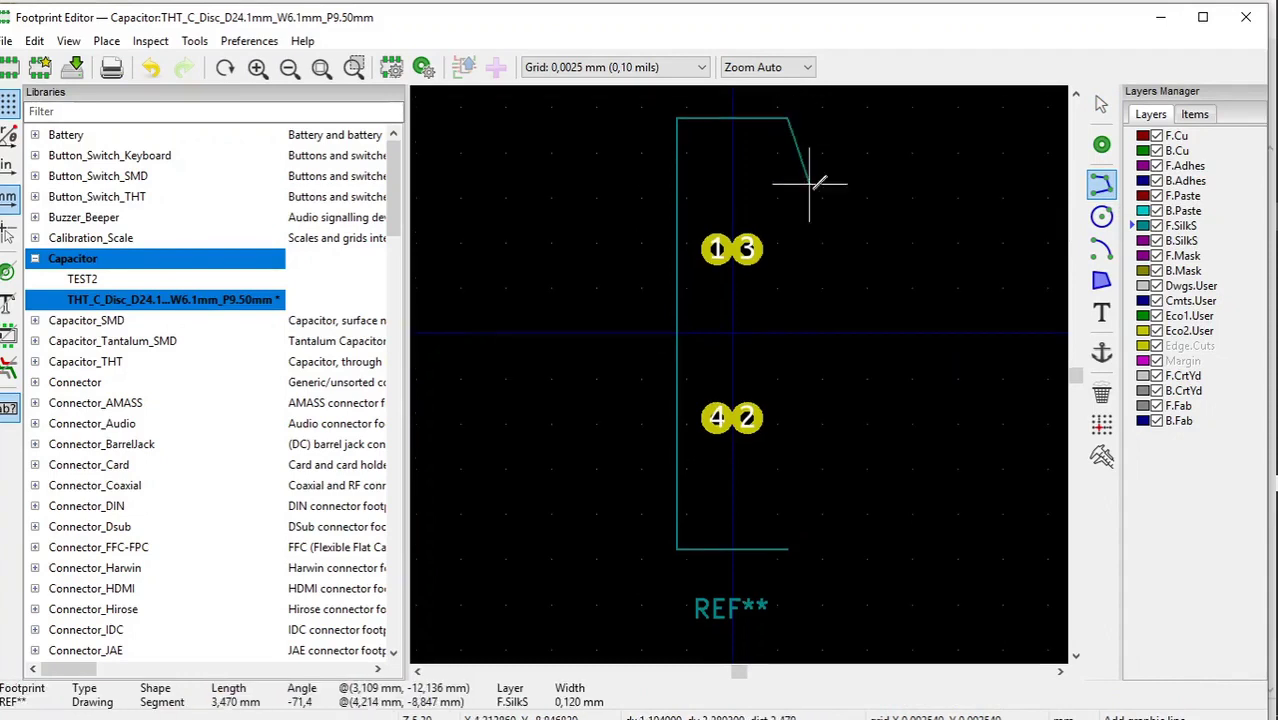
{"action": "double_click", "coordinate": [789, 548]}
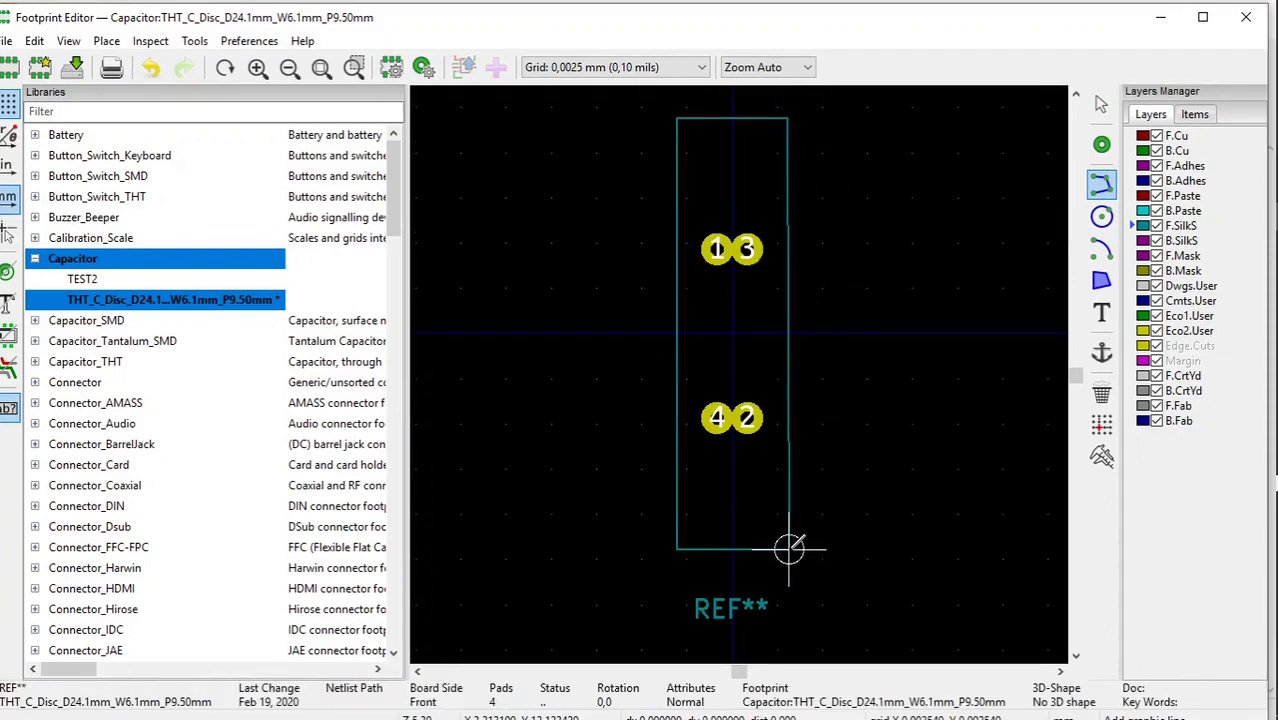
{"action": "left_click", "coordinate": [789, 548]}
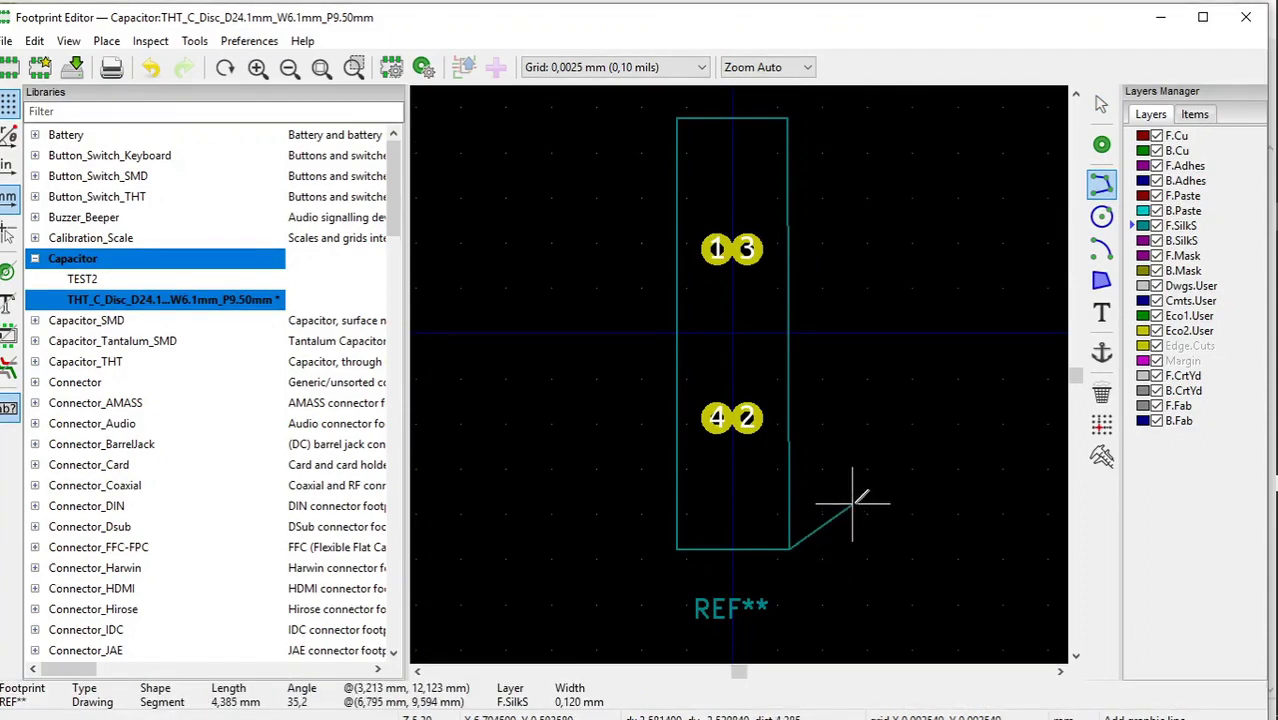
{"action": "right_click", "coordinate": [852, 503]}
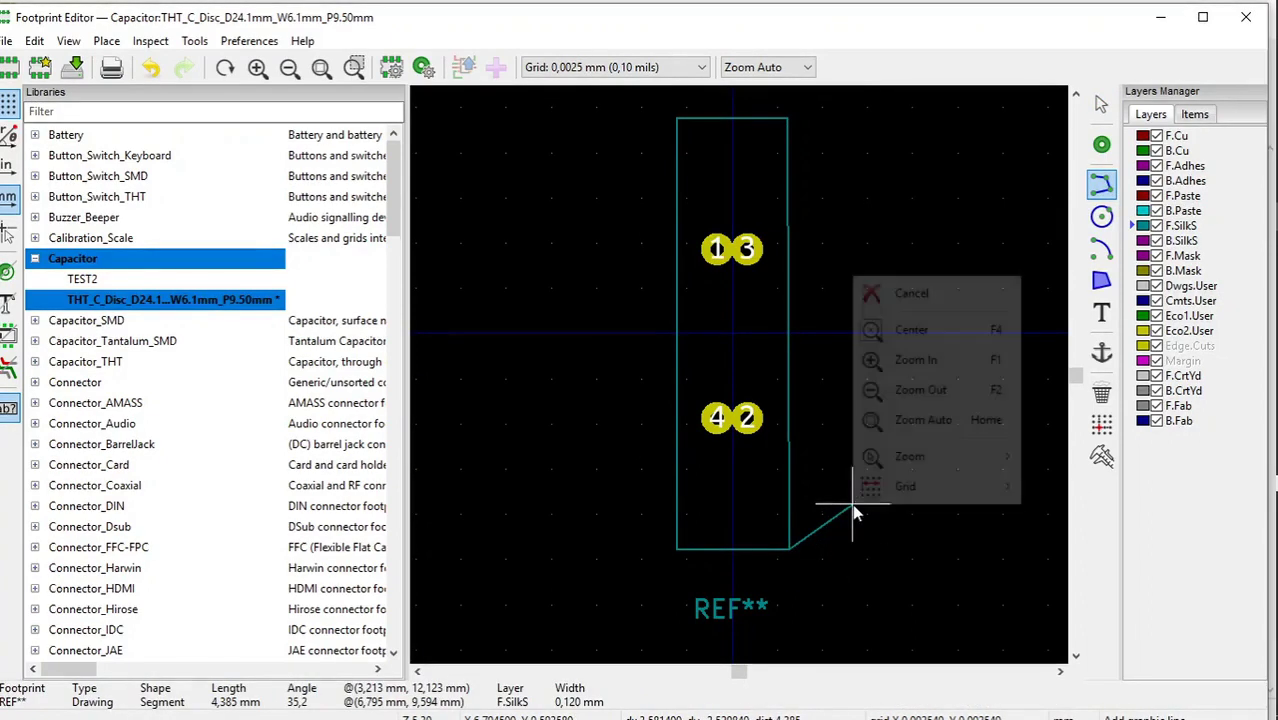
{"action": "left_click", "coordinate": [911, 294]}
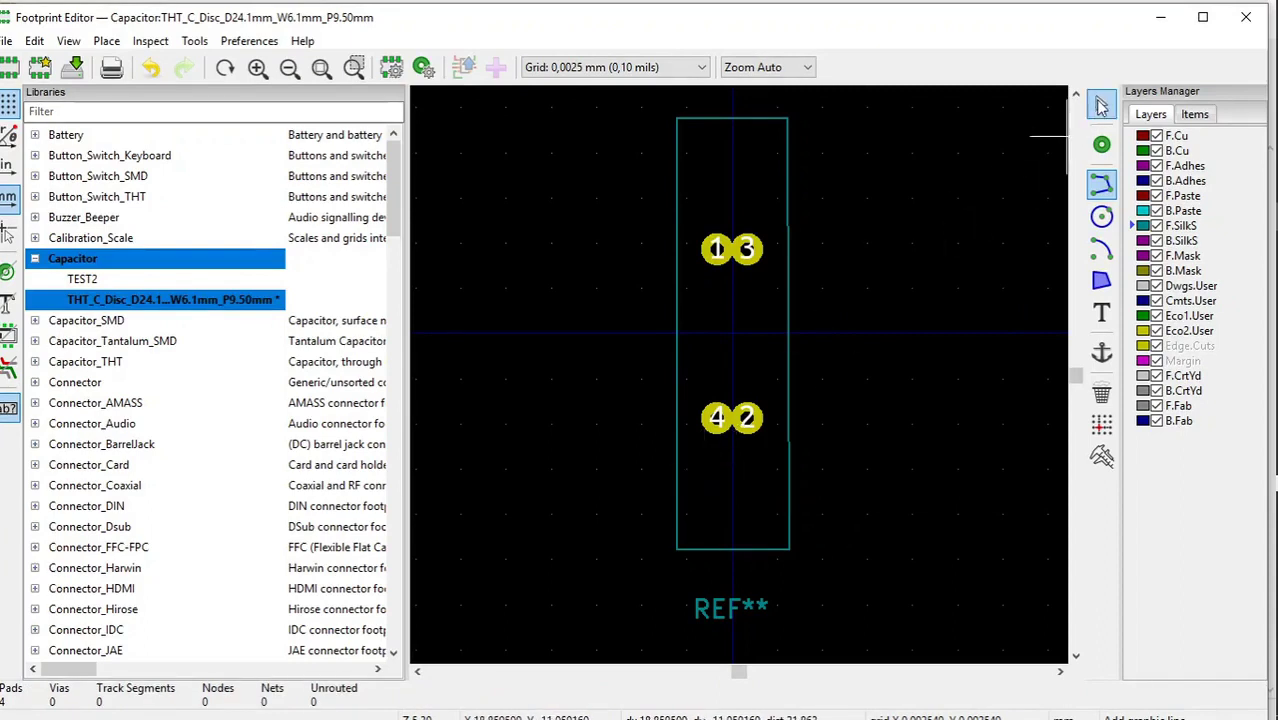
{"action": "left_click", "coordinate": [1101, 104]}
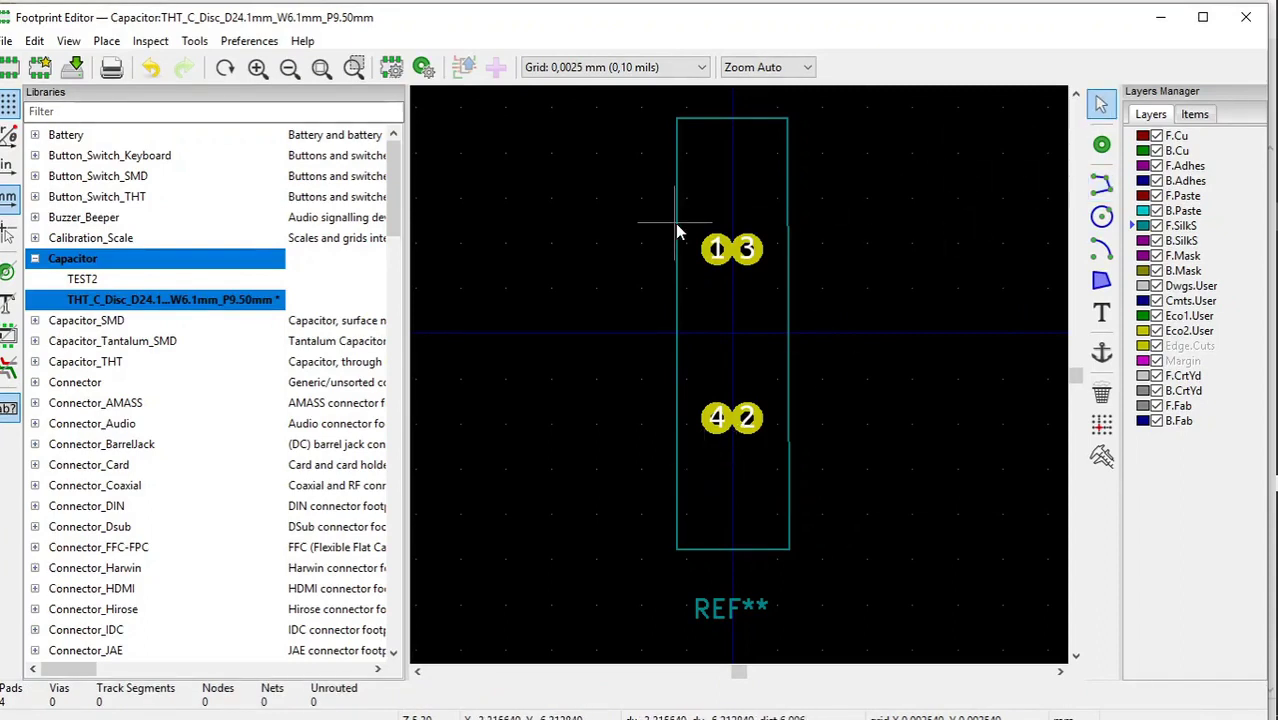
Set the start point of the silkscreen line beside pads 3 and 2 to X 3.1 mm, Y -12.1 mm.
{"action": "left_click", "coordinate": [788, 237]}
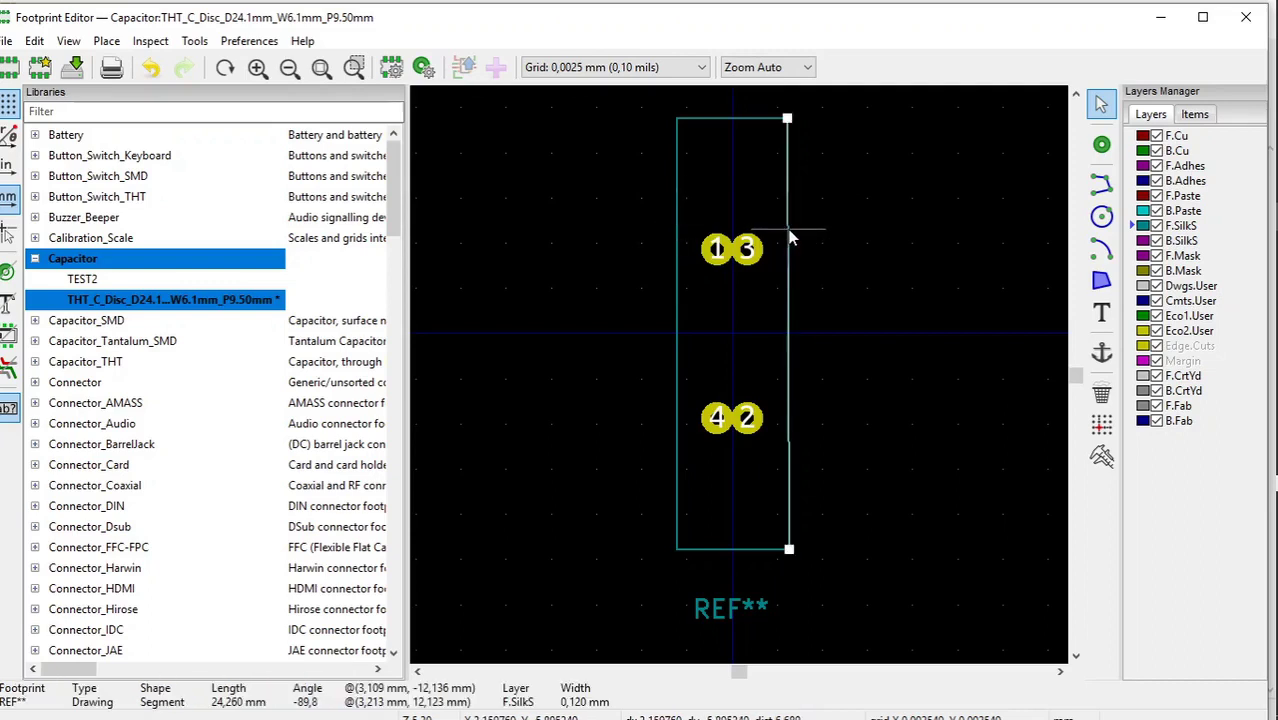
{"action": "right_click", "coordinate": [790, 237]}
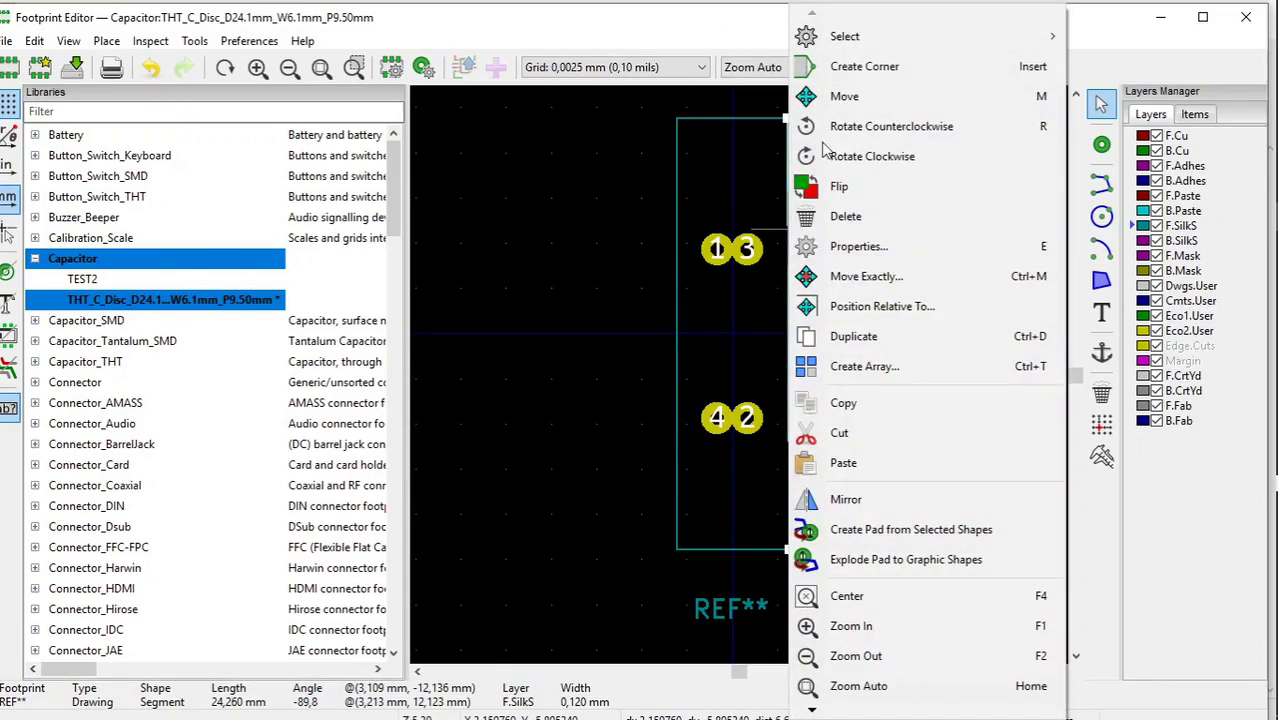
{"action": "left_click", "coordinate": [845, 250]}
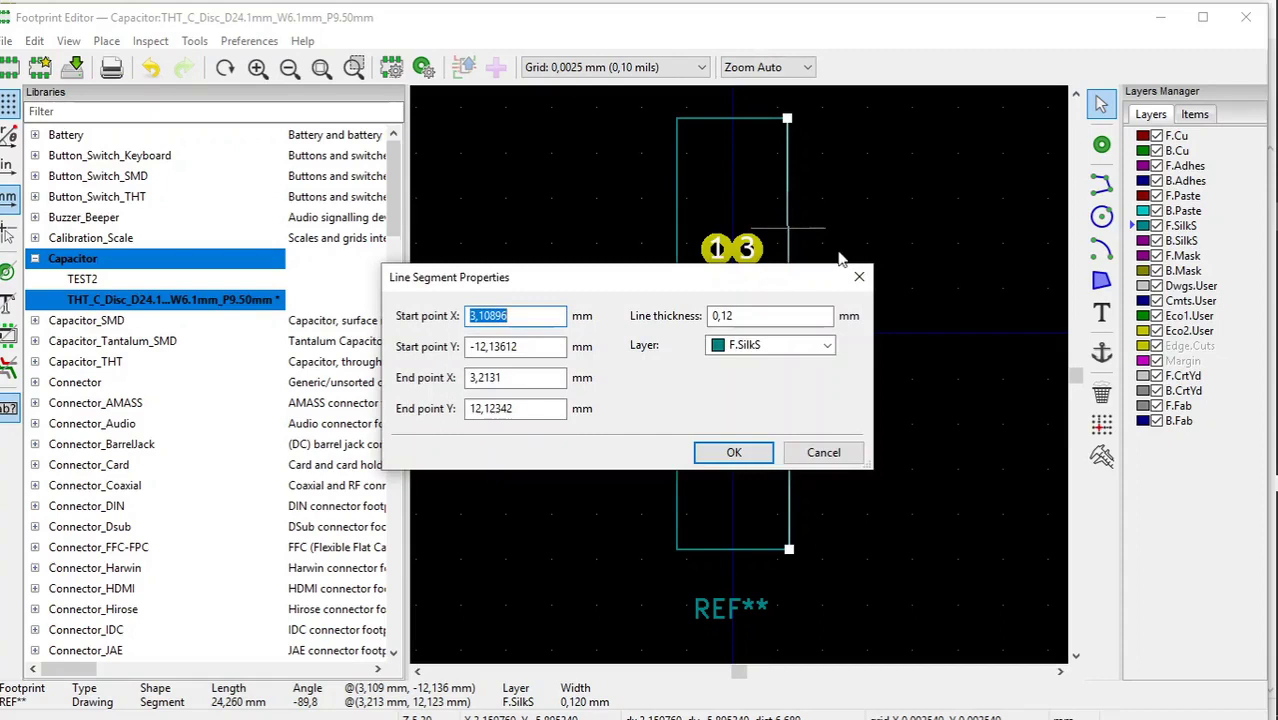
{"action": "left_click", "coordinate": [524, 316]}
{"action": "left_click", "coordinate": [526, 346]}
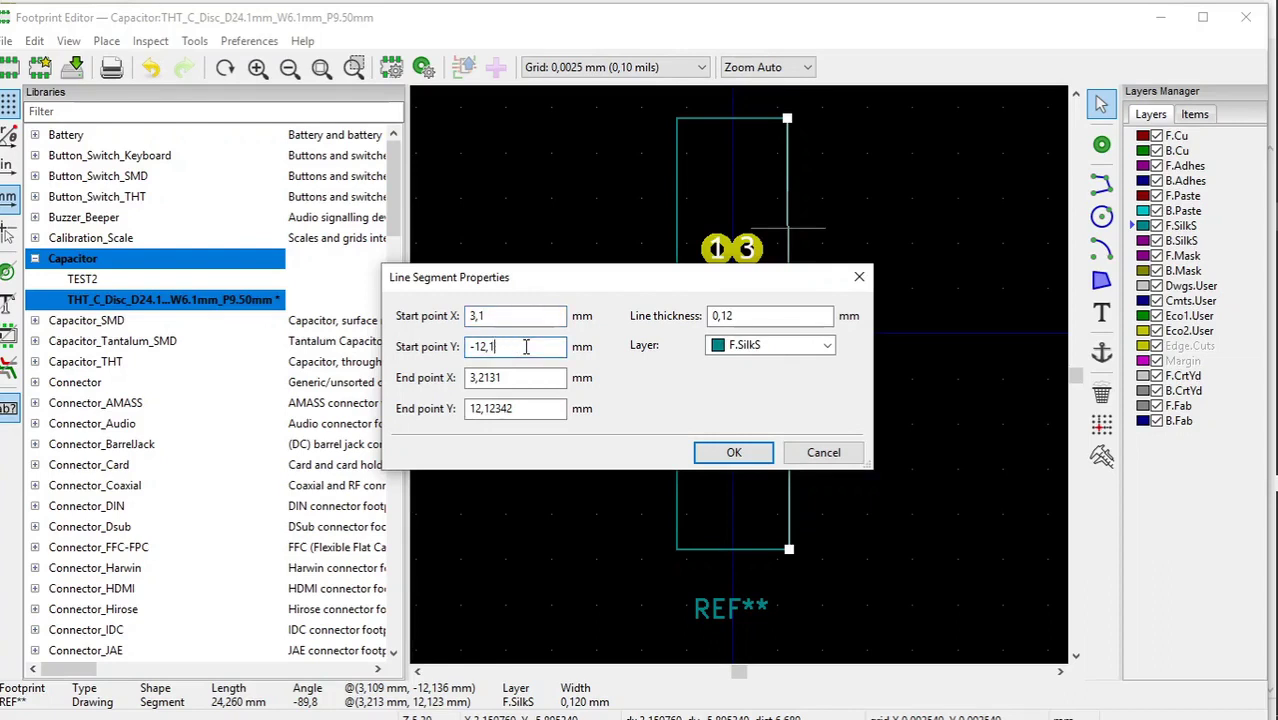
Set the end point of the line beside pads 3 and 2 to X 3.1 mm, Y 12.1 mm and apply the properties.
{"action": "left_click", "coordinate": [526, 378]}
{"action": "left_click", "coordinate": [526, 378]}
{"action": "key", "text": "BackSpace"}
{"action": "type", "text": "1"}
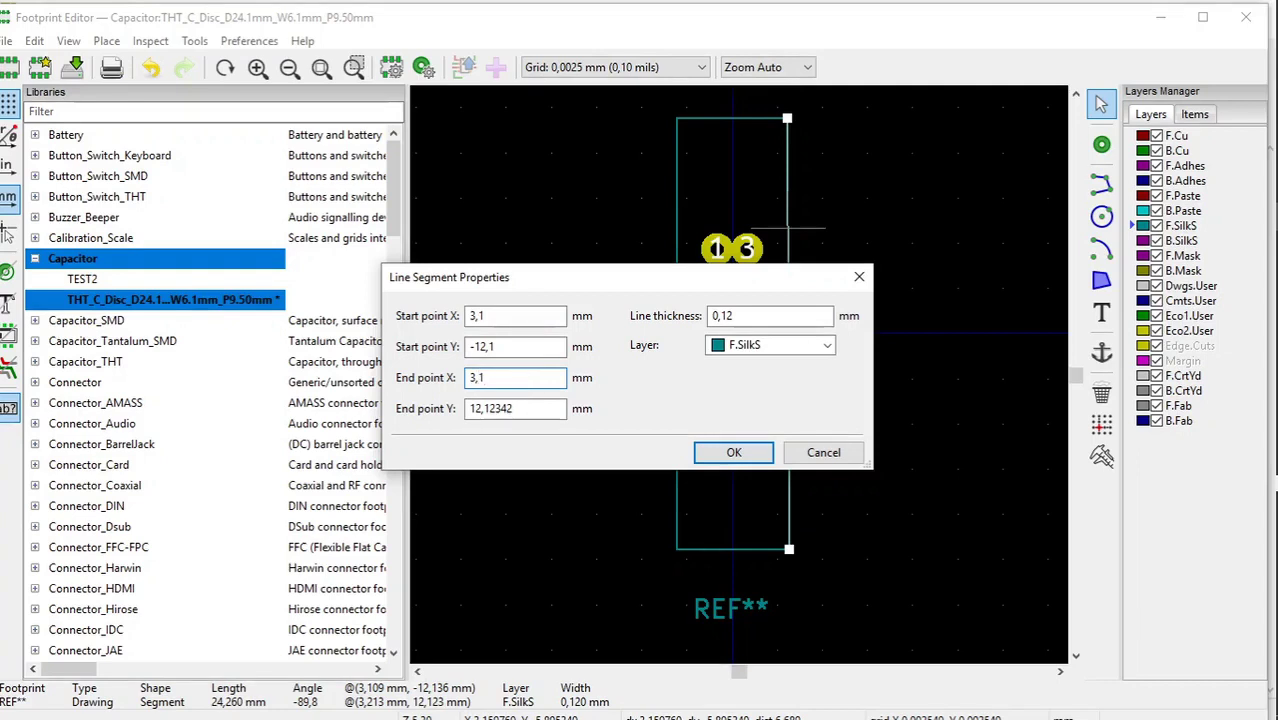
{"action": "left_click", "coordinate": [545, 409]}
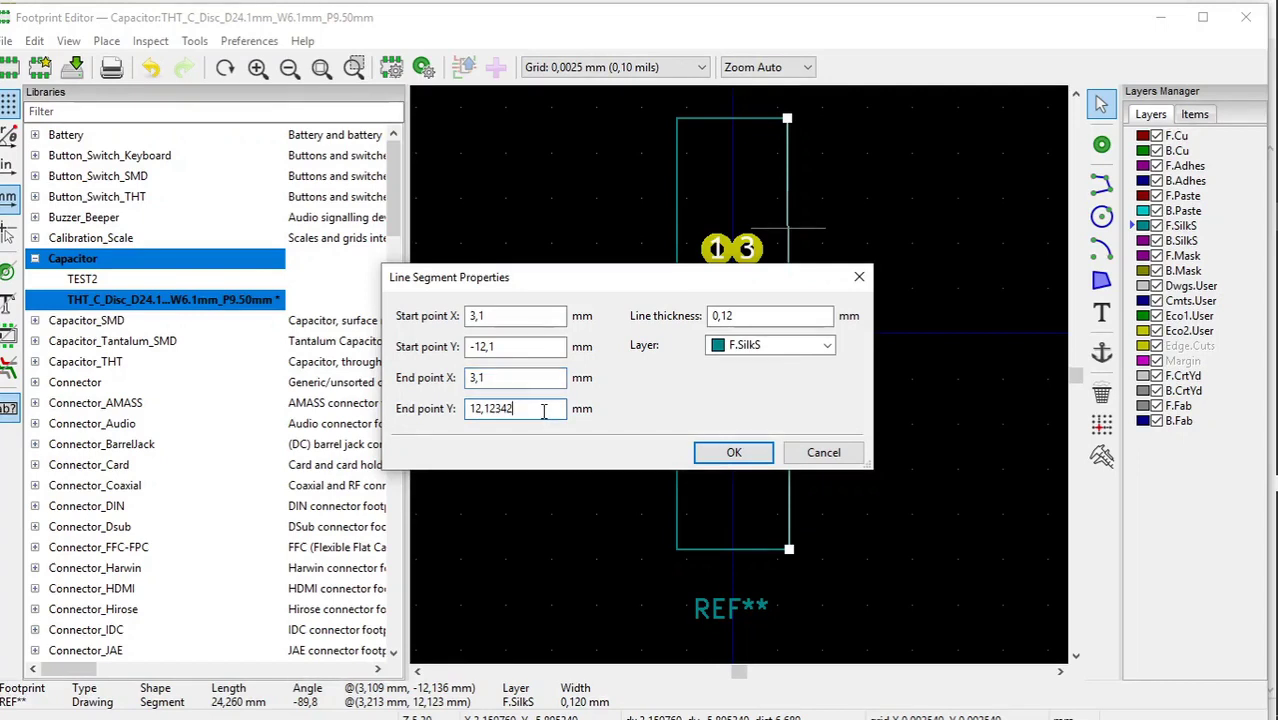
{"action": "key", "text": "BackSpace"}
{"action": "key", "text": "BackSpace"}
{"action": "key", "text": "BackSpace"}
{"action": "key", "text": "BackSpace"}
{"action": "key", "text": "BackSpace"}
{"action": "type", "text": "1"}
{"action": "left_click", "coordinate": [710, 453]}
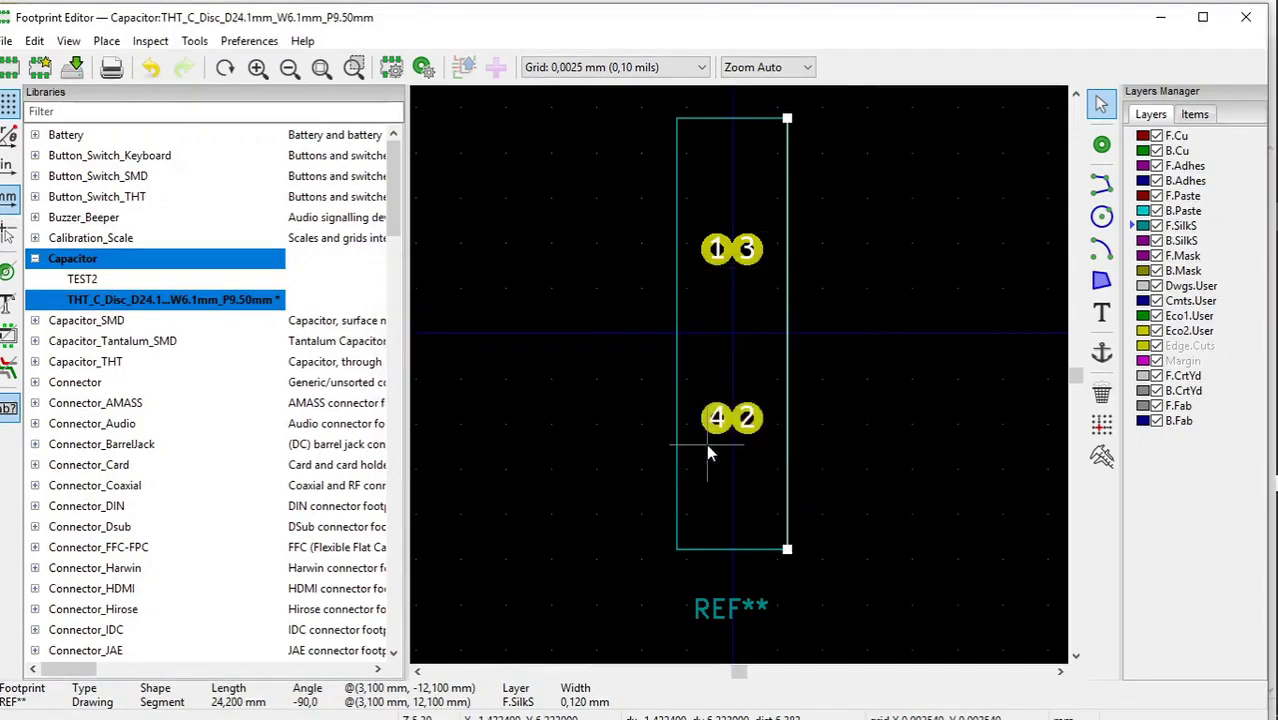
Deselect the line and save the THT_C_Disc_D24.1mm_W6.1mm_P9.50mm footprint in the Capacitor library.
{"action": "left_click", "coordinate": [968, 491]}
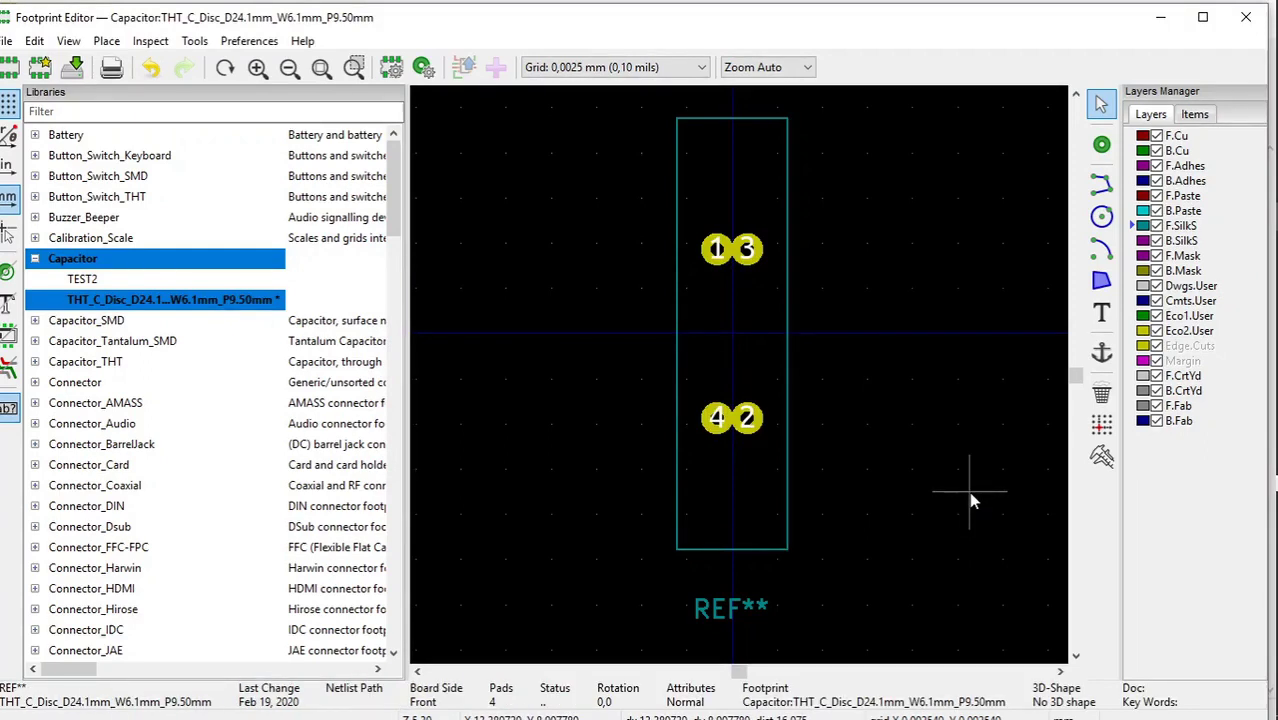
{"action": "left_click", "coordinate": [73, 75]}
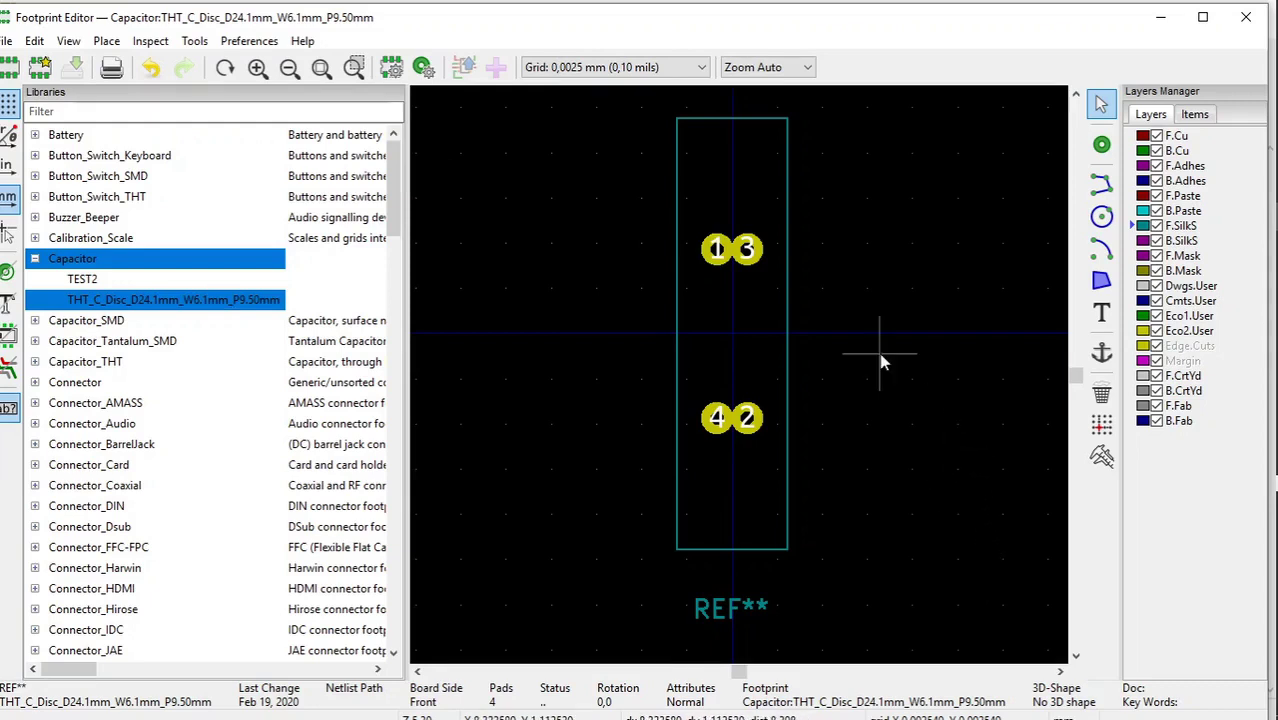
{"action": "left_click", "coordinate": [290, 74]}
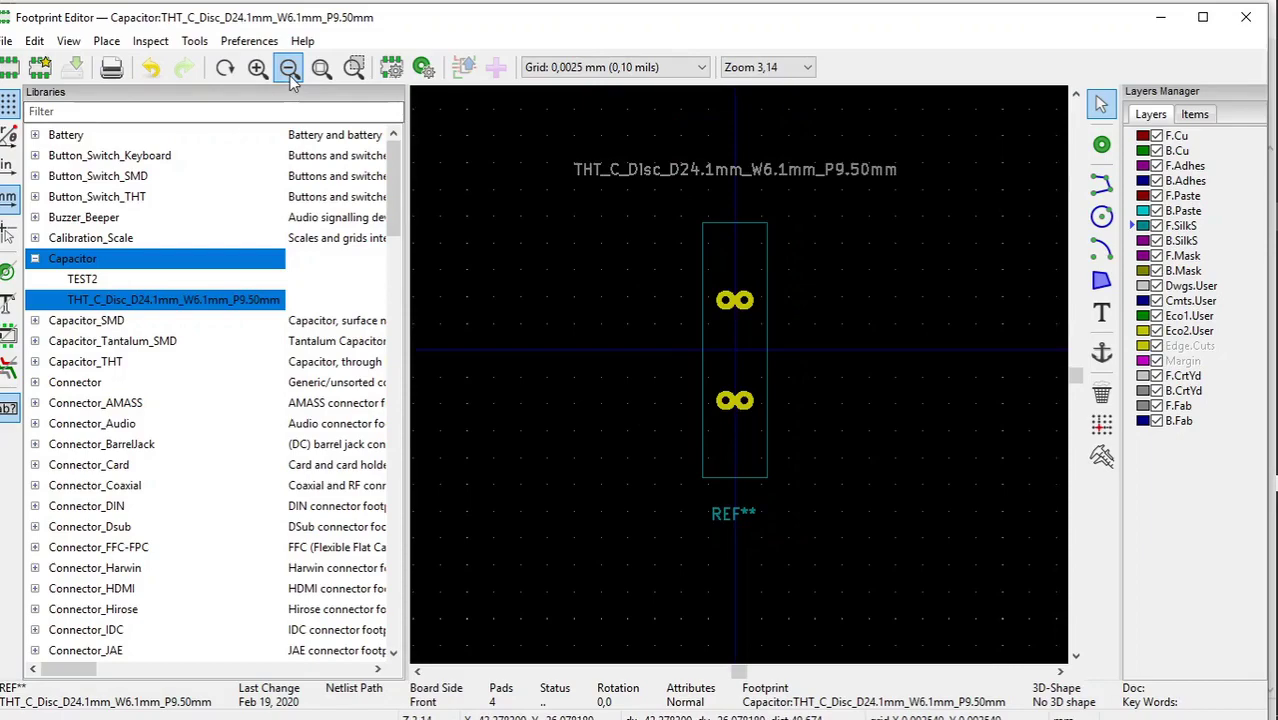